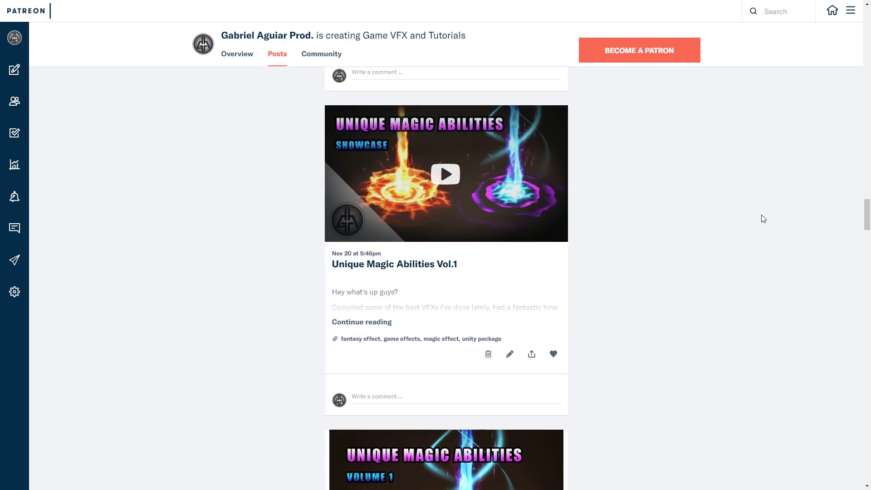
scroll(763, 219, "down", 13)
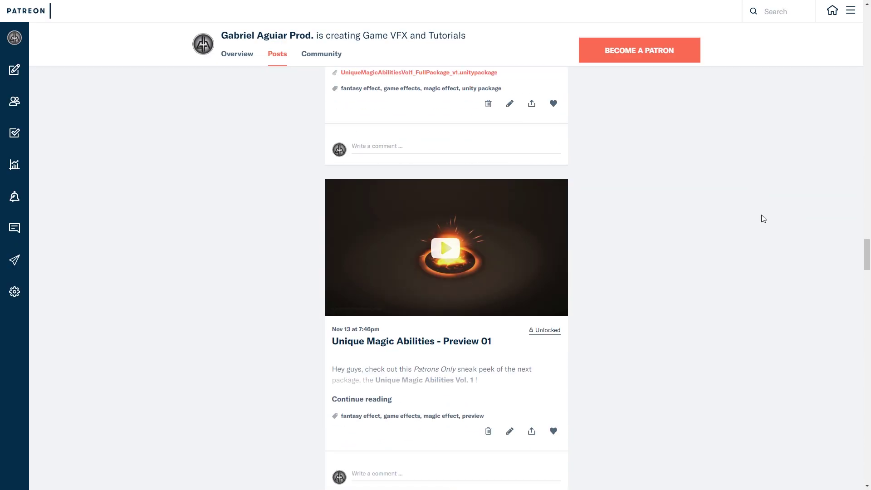
scroll(762, 219, "down", 20)
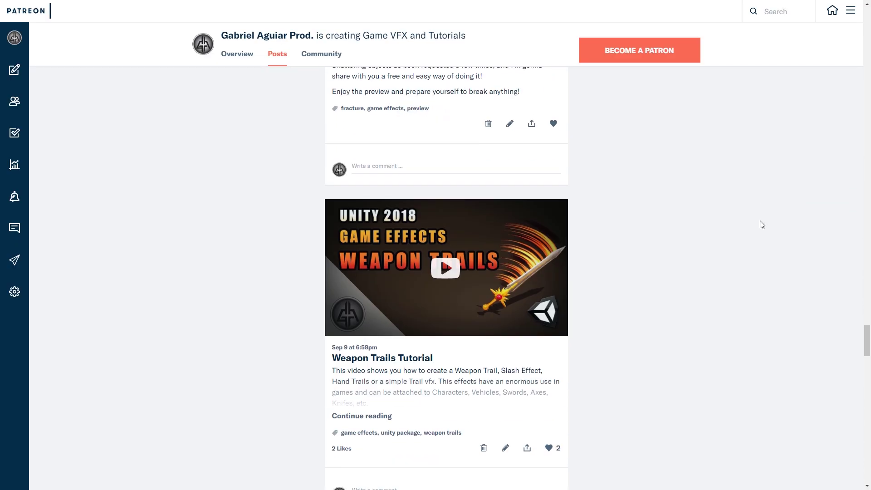
scroll(761, 225, "down", 20)
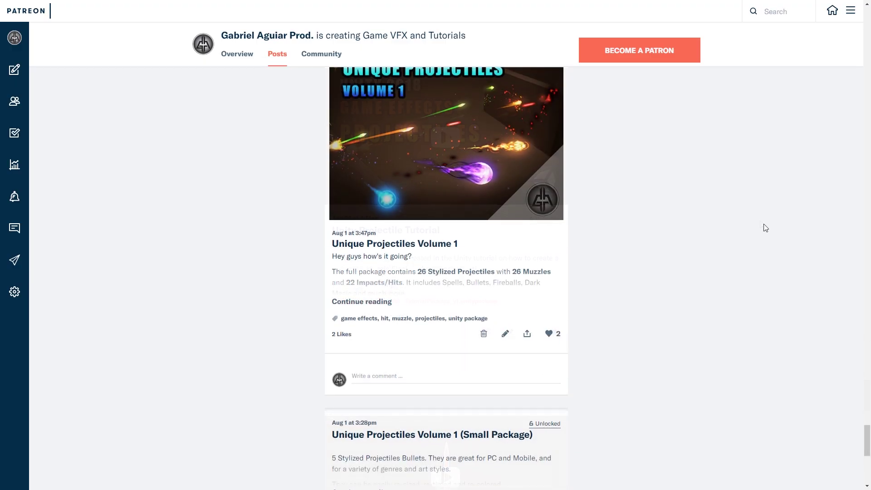
scroll(765, 227, "up", 2)
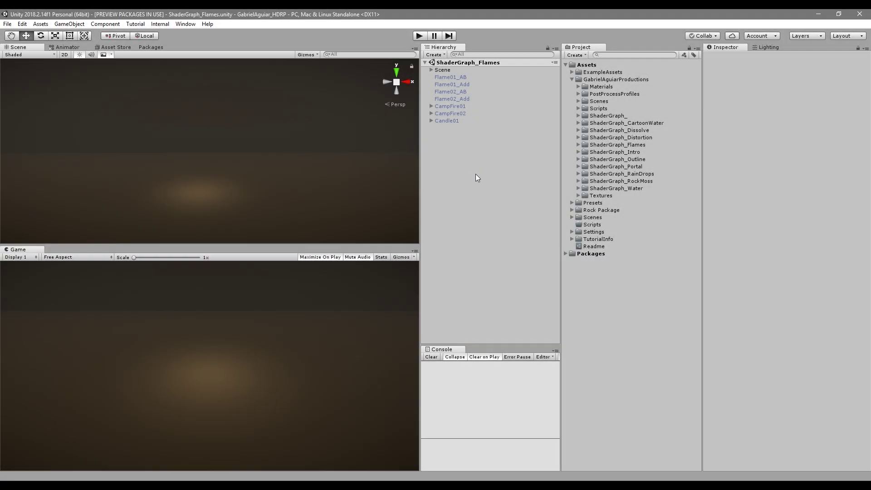
Step: Create a PBR Graph shader named FlameShader00_tut in the Shaders folder of ShaderGraph_Flames
left_click(577, 145)
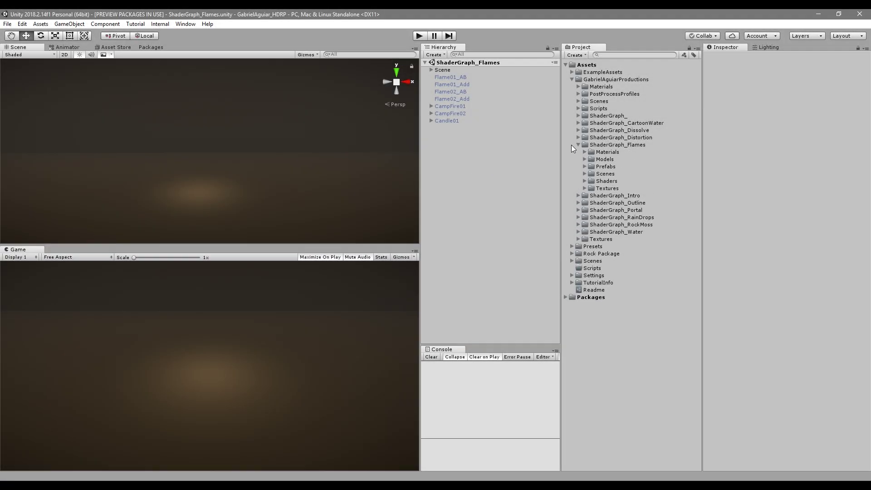
left_click(584, 182)
right_click(598, 179)
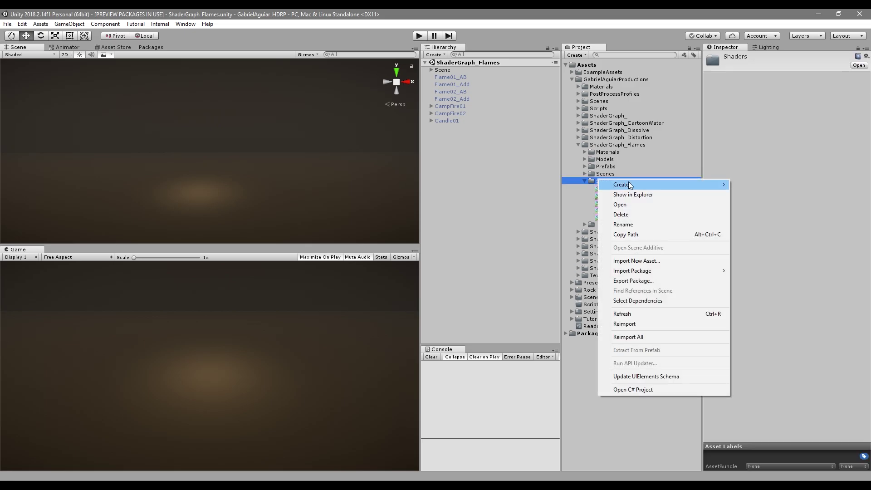
mouse_move(632, 186)
mouse_move(769, 166)
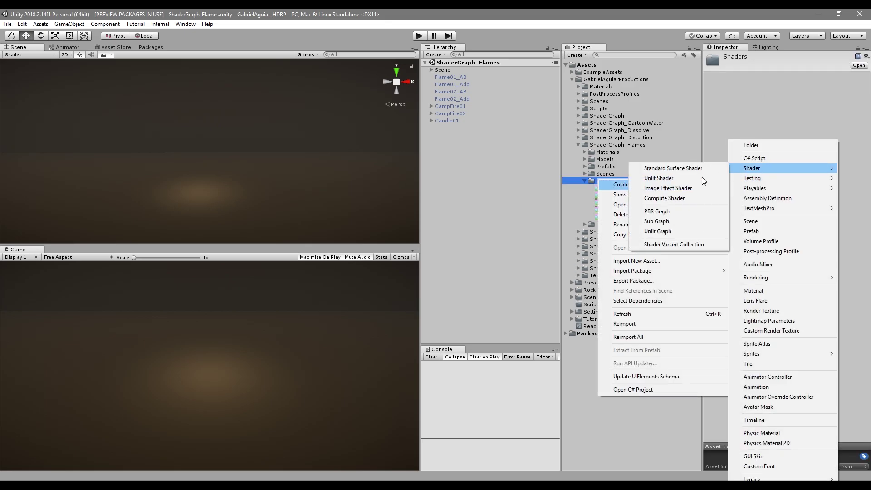
left_click(662, 211)
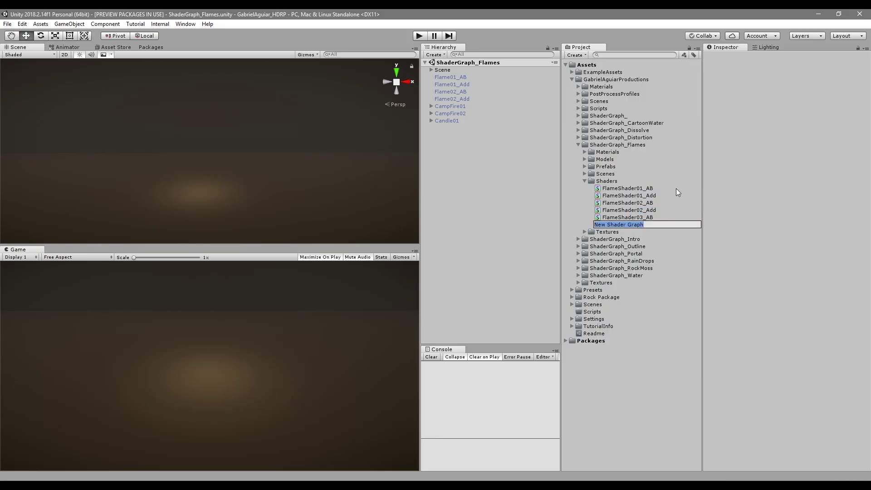
type("FlameShader00_tut")
key("Return")
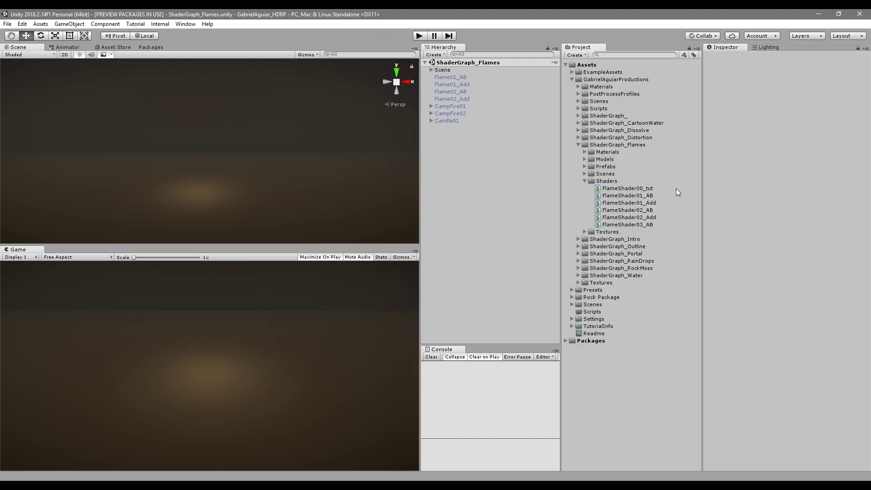
Step: Open FlameShader00_tut in the shader editor and change its main preview to a quad, rotated to a side angle
left_click(650, 187)
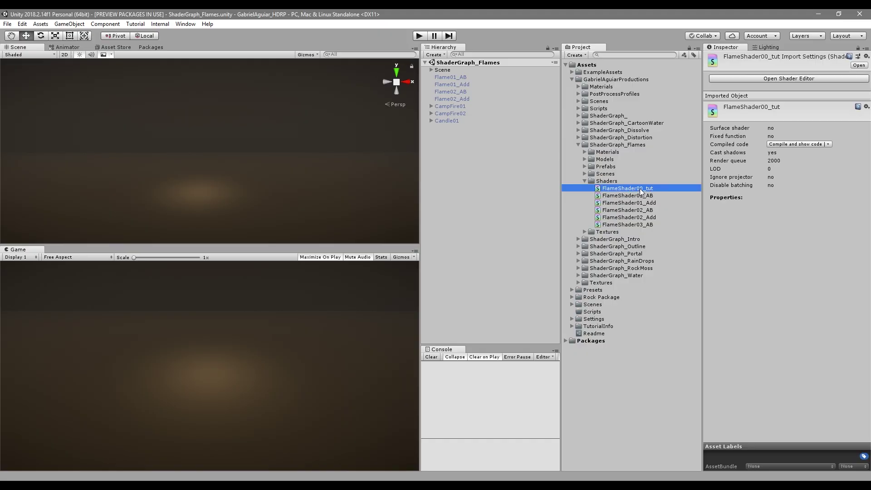
left_click(771, 78)
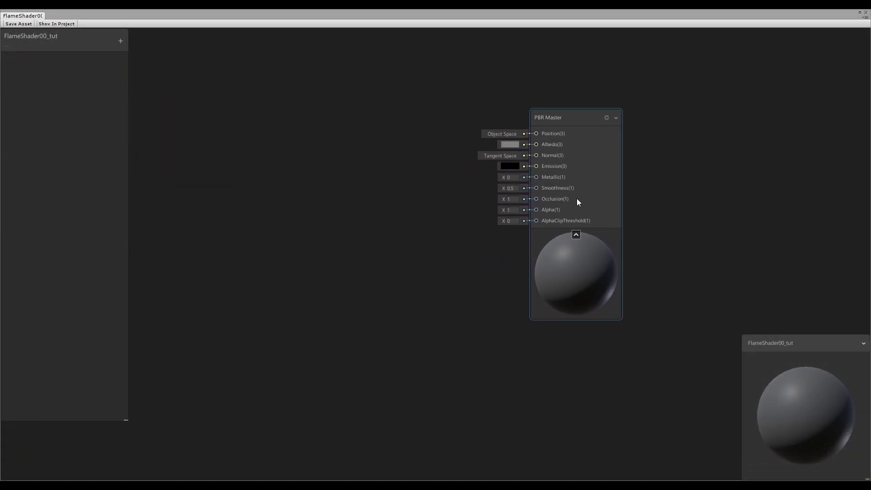
scroll(586, 232, "up", 2)
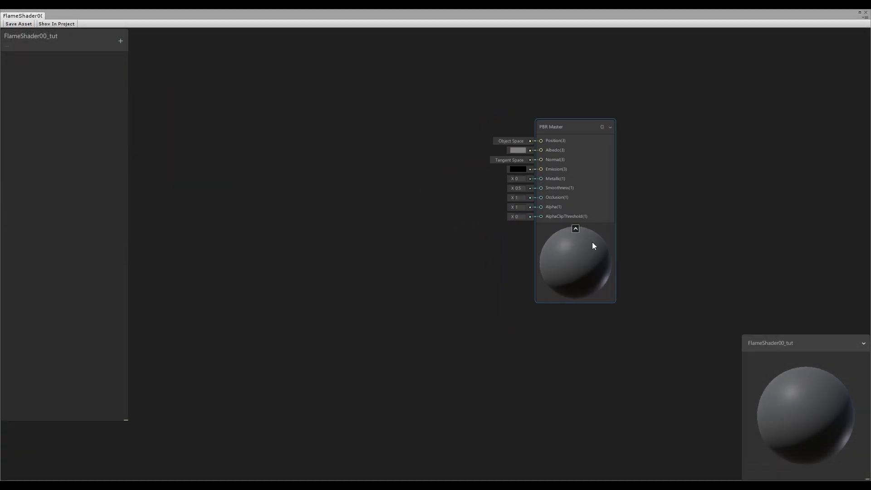
right_click(801, 386)
left_click(820, 448)
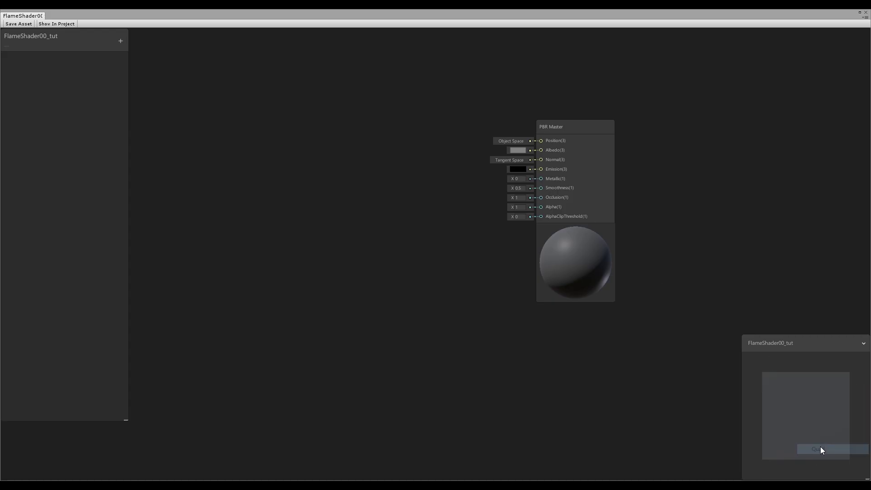
left_click_drag(812, 428, 813, 407)
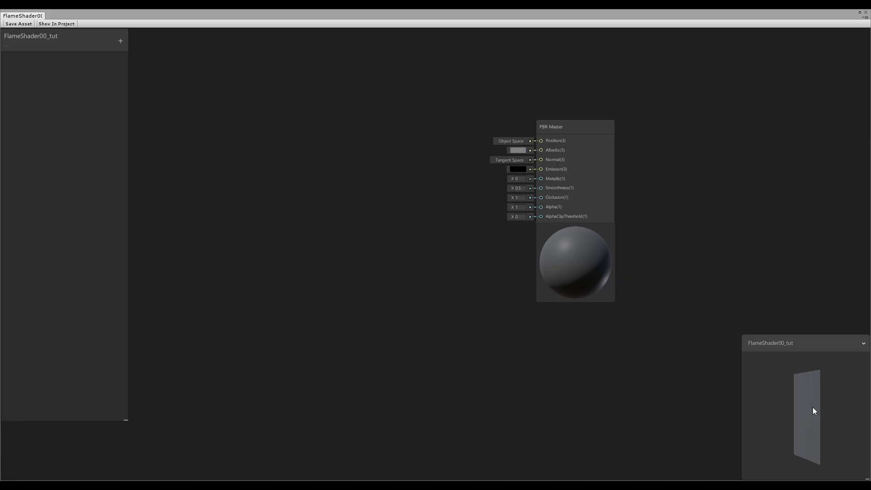
Step: Make the PBR Master node two-sided with a Transparent surface
left_click(591, 123)
left_click(603, 128)
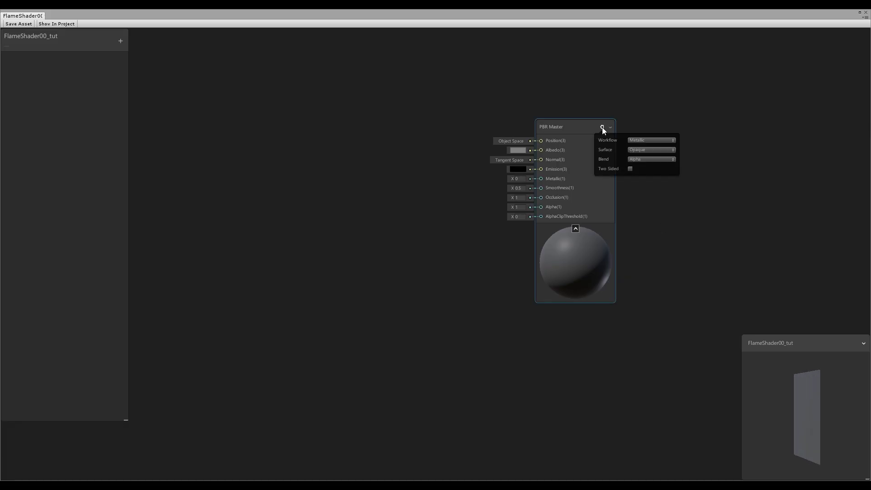
left_click(631, 169)
left_click(633, 151)
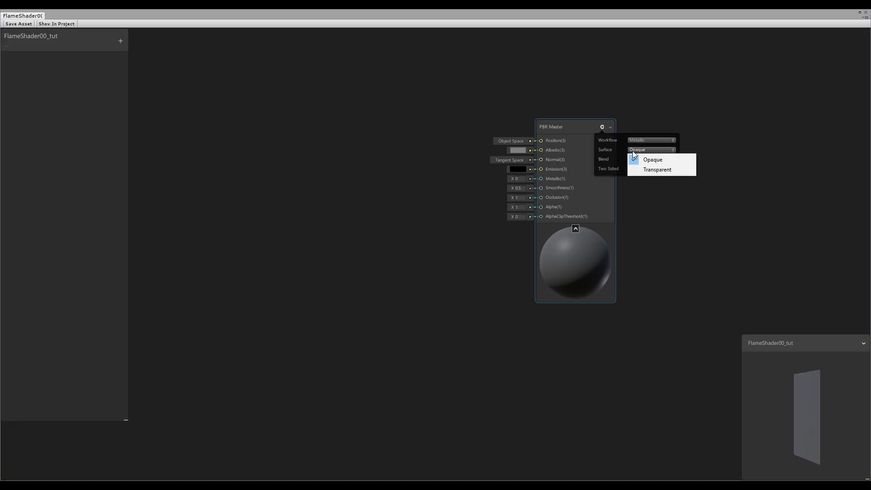
left_click(647, 170)
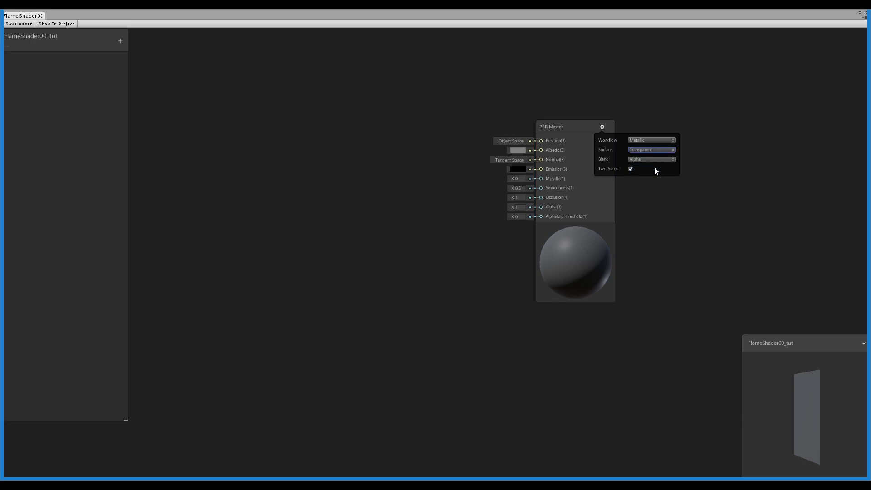
left_click(602, 129)
left_click_drag(776, 371, 799, 388)
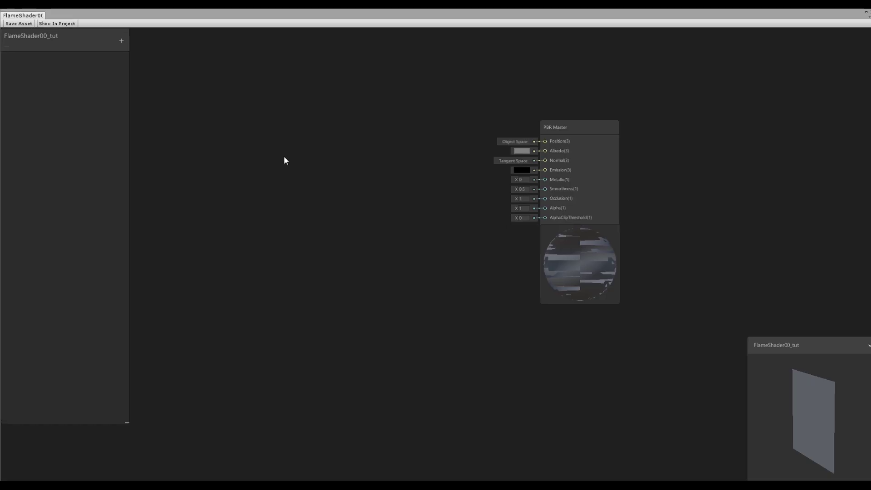
Step: Add a Texture2D property named MainTexture with Default-Particle as its default texture
left_click(132, 39)
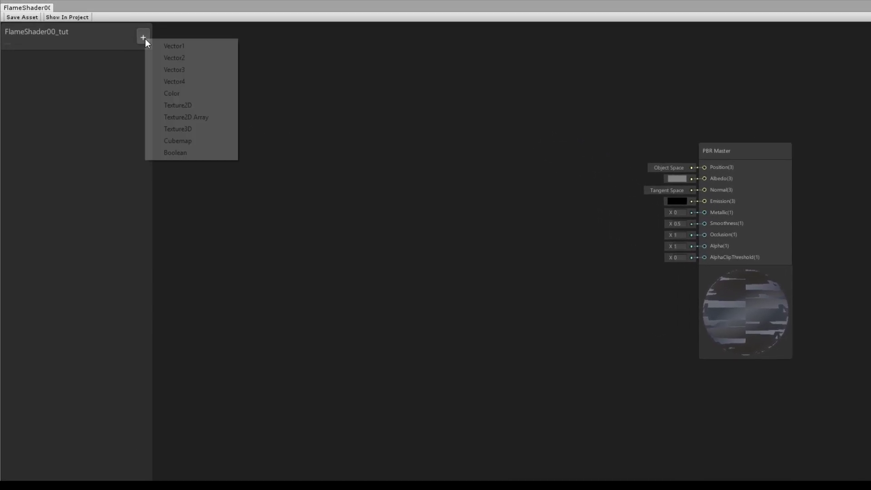
left_click(177, 105)
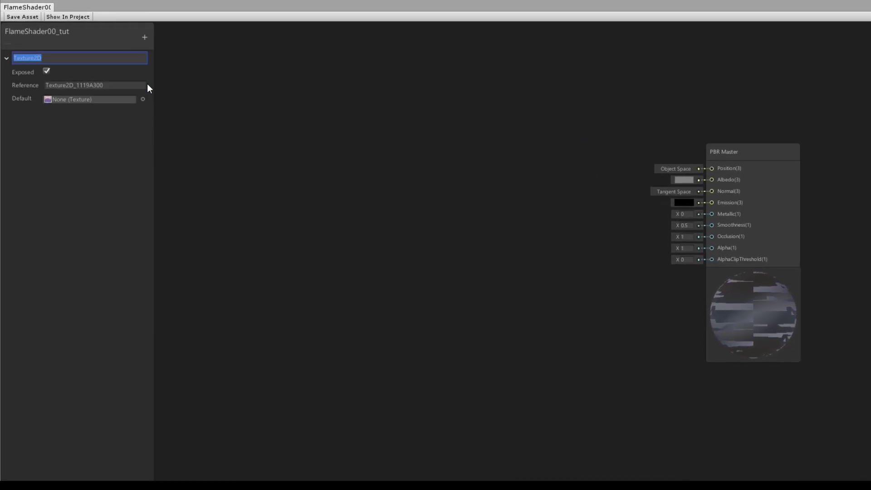
type("MainTexture")
key("Return")
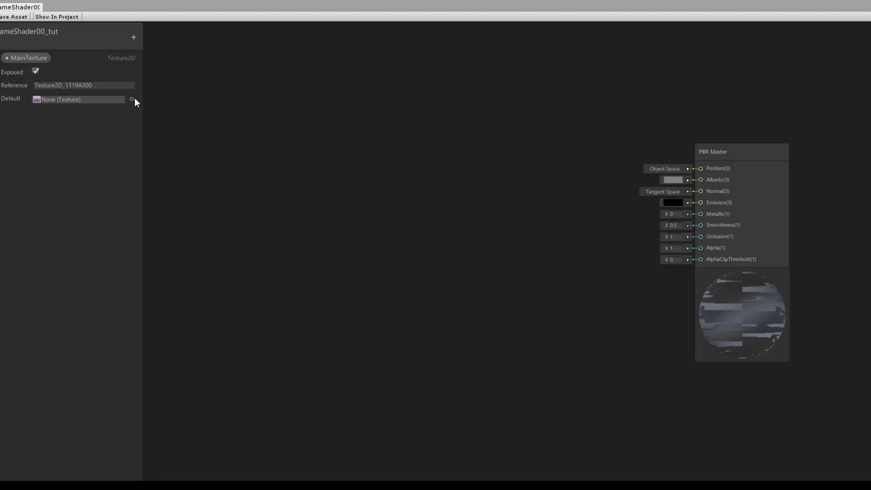
left_click(144, 99)
scroll(596, 342, "down", 10)
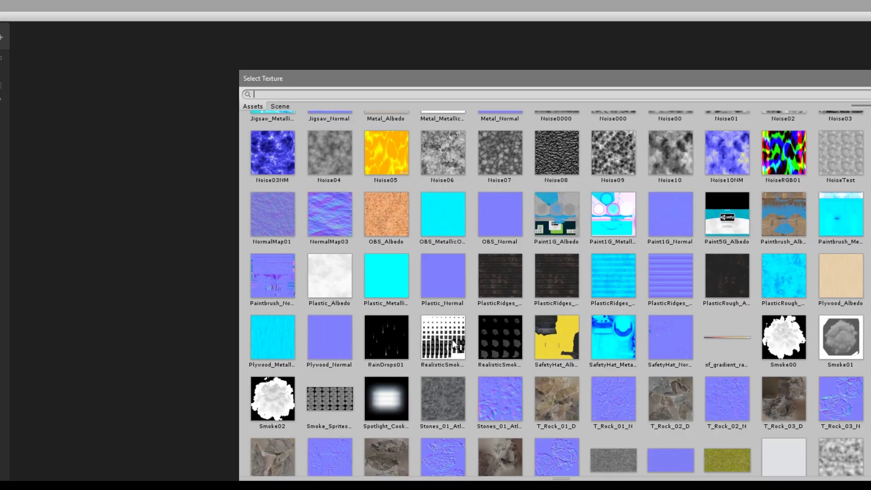
scroll(452, 345, "down", 4)
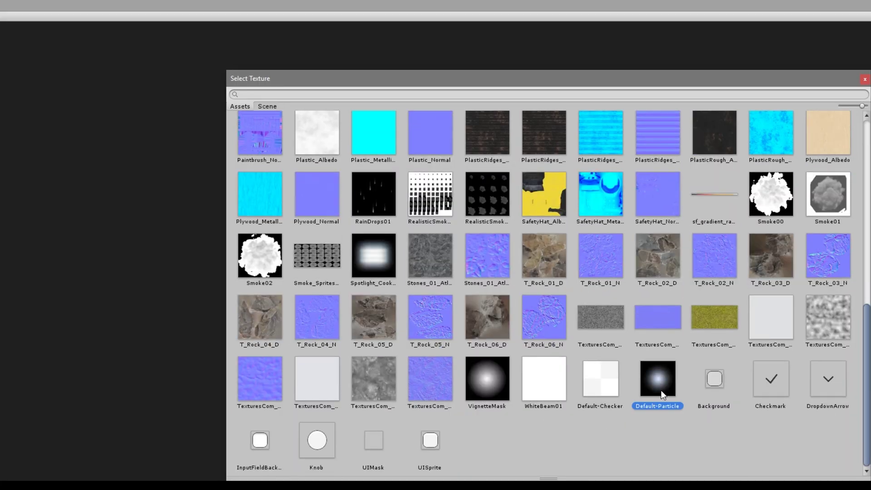
double_click(663, 385)
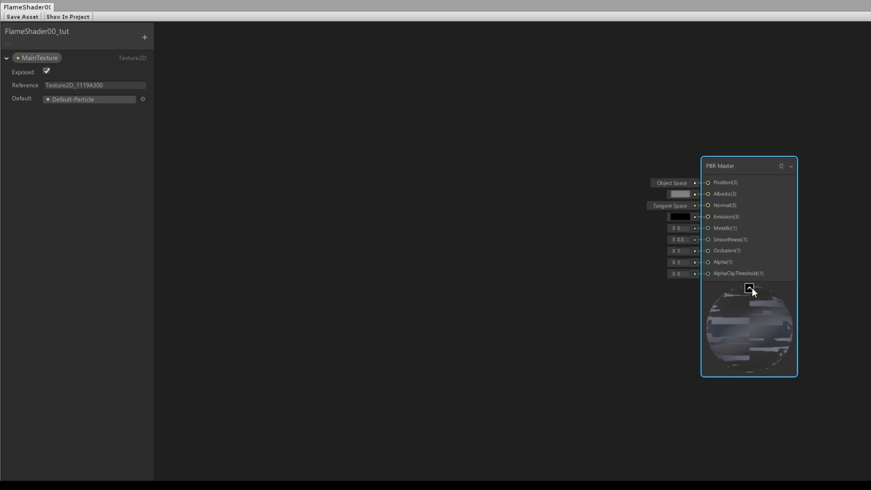
Step: Move the PBR Master node farther right and place the MainTexture property in the graph as a node
left_click(752, 285)
left_click(739, 285)
left_click_drag(742, 164, 781, 150)
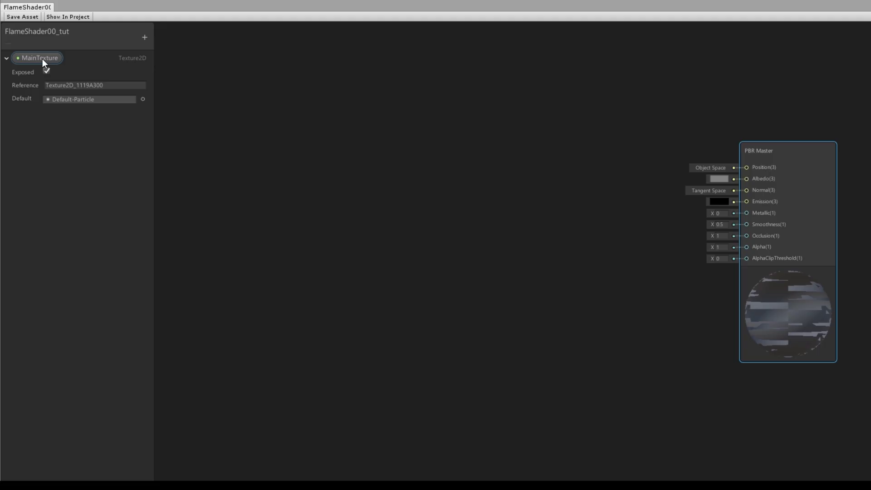
left_click_drag(43, 58, 325, 131)
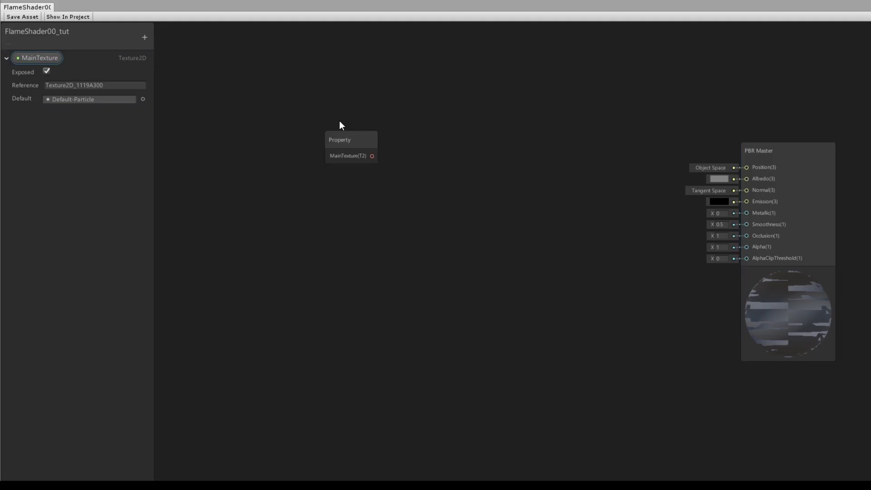
Step: Add a Sample Texture 2D node and place it just right of the MainTexture node
key("space")
type("text")
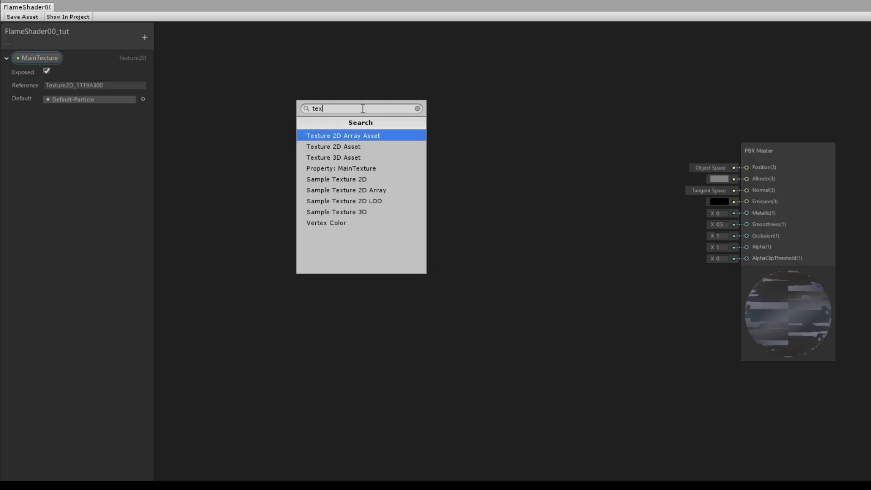
key("Down")
key("Down")
key("Down")
key("Down")
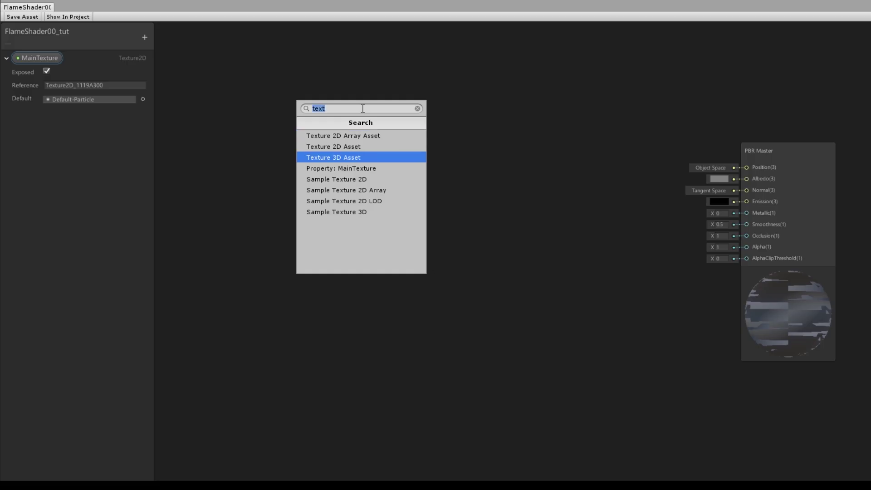
key("Return")
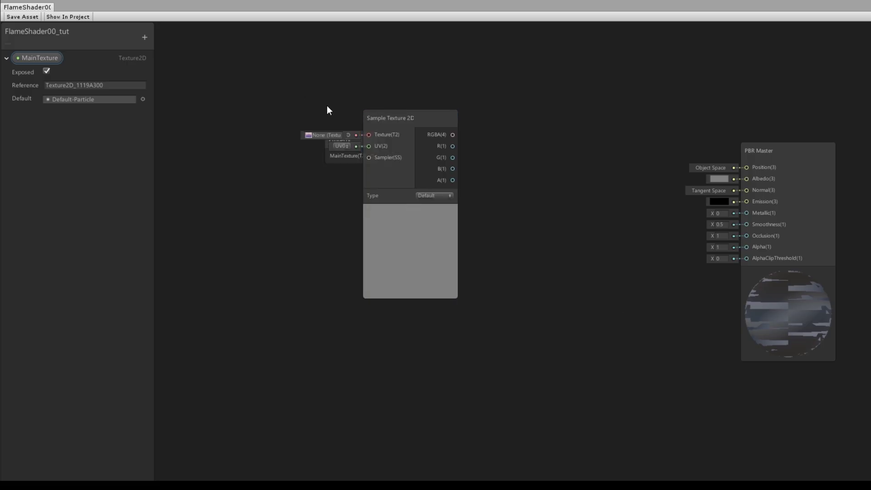
left_click_drag(403, 131, 477, 137)
Step: Connect MainTexture to the Sample Texture 2D node's Texture input, and its RGBA and A outputs to the PBR Master's Albedo and Alpha
left_click_drag(380, 157, 746, 179)
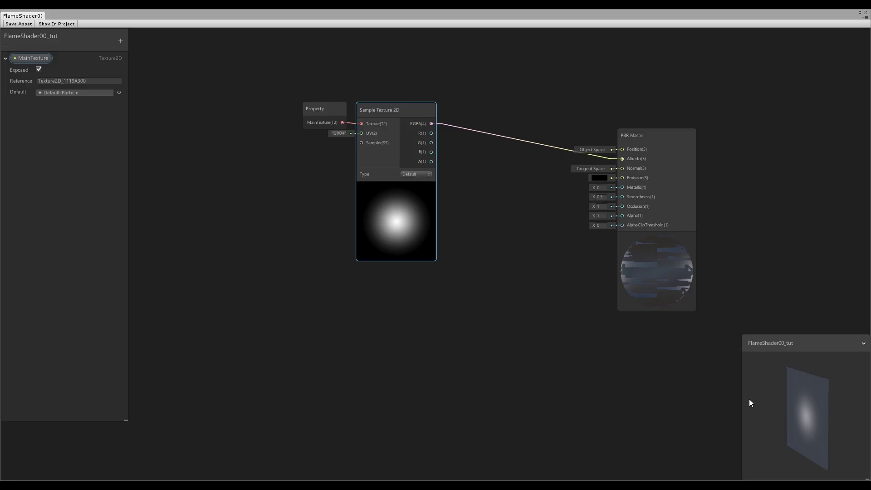
left_click_drag(800, 424, 817, 423)
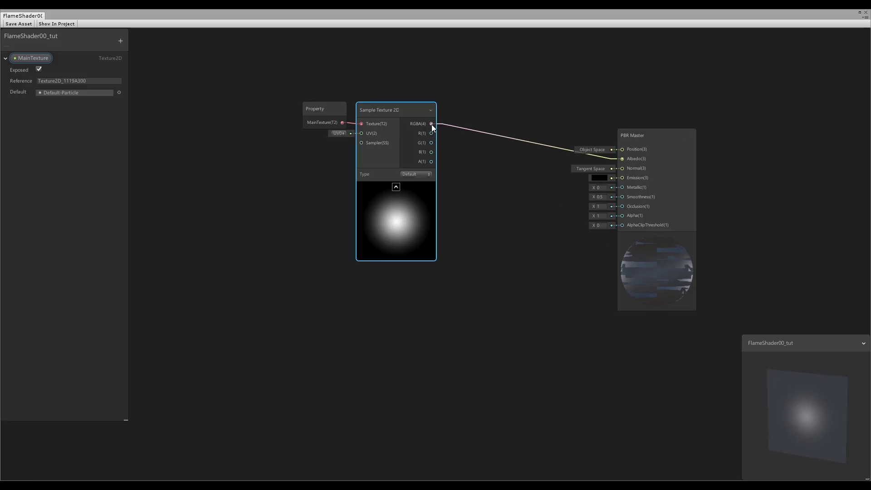
left_click_drag(431, 162, 622, 216)
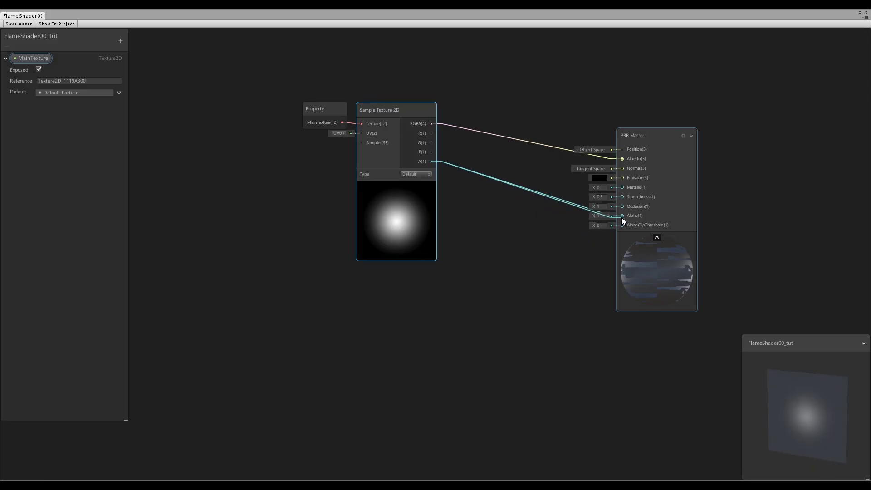
mouse_move(815, 408)
left_mouse_down()
mouse_move(759, 370)
mouse_move(736, 376)
mouse_move(801, 399)
left_mouse_up()
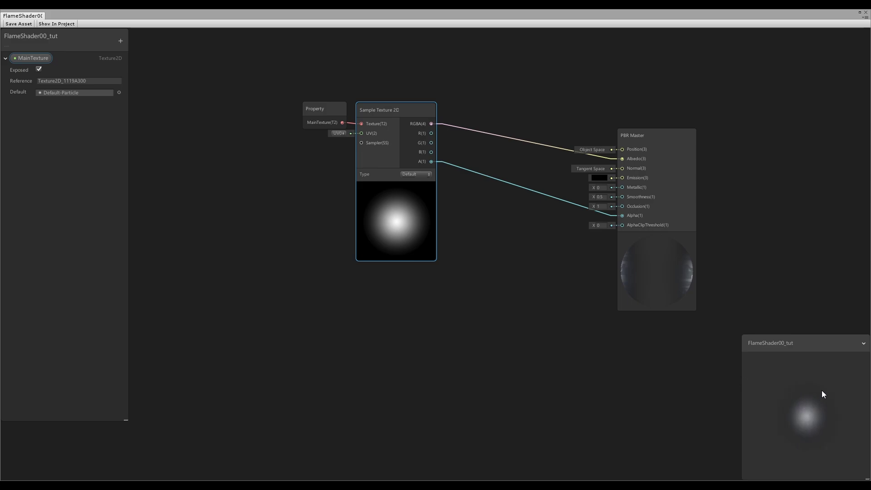
Step: Select the MainTexture and Sample Texture 2D nodes together and move them farther left of the PBR Master
left_click_drag(447, 74, 335, 132)
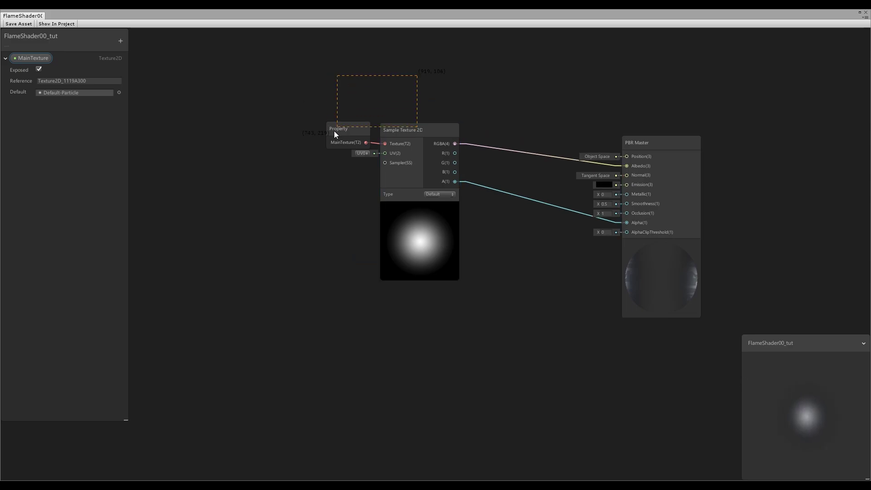
left_click_drag(379, 114, 303, 132)
key("f")
Step: Add a Color property above MainTexture in the property list and set its mode to HDR
left_click(122, 41)
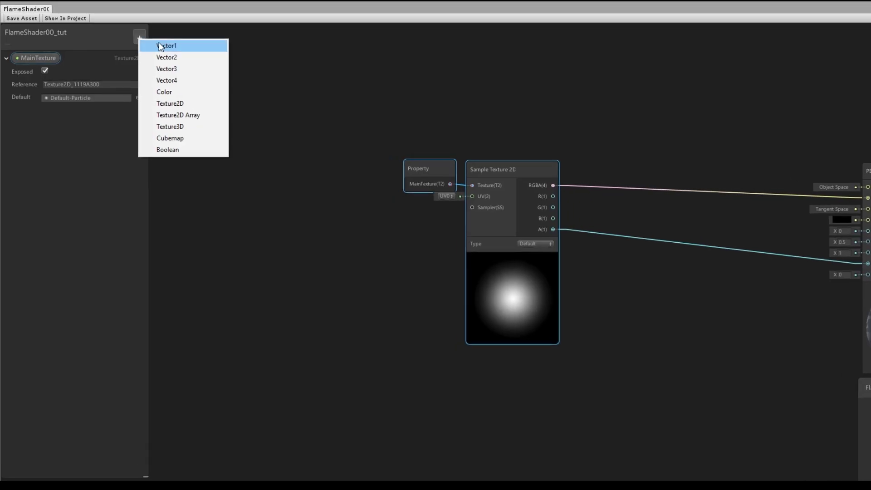
left_click(127, 85)
key("Return")
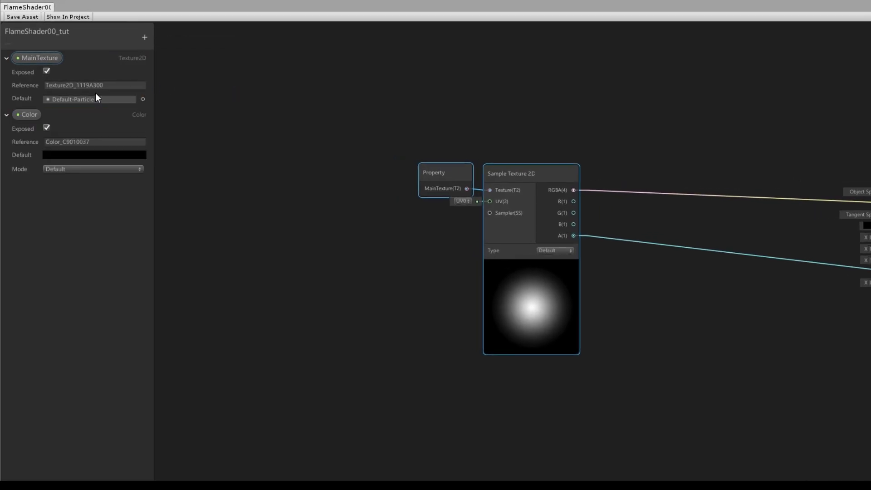
left_click_drag(34, 116, 42, 54)
left_click(72, 112)
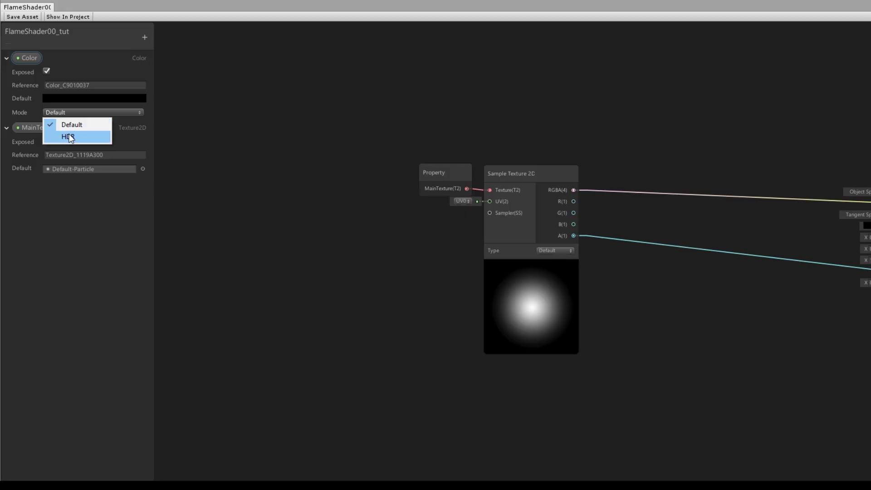
left_click(70, 138)
Step: Set the Color property's default to the HDR orange-red FD4B2F with an intensity of 2
left_click(83, 99)
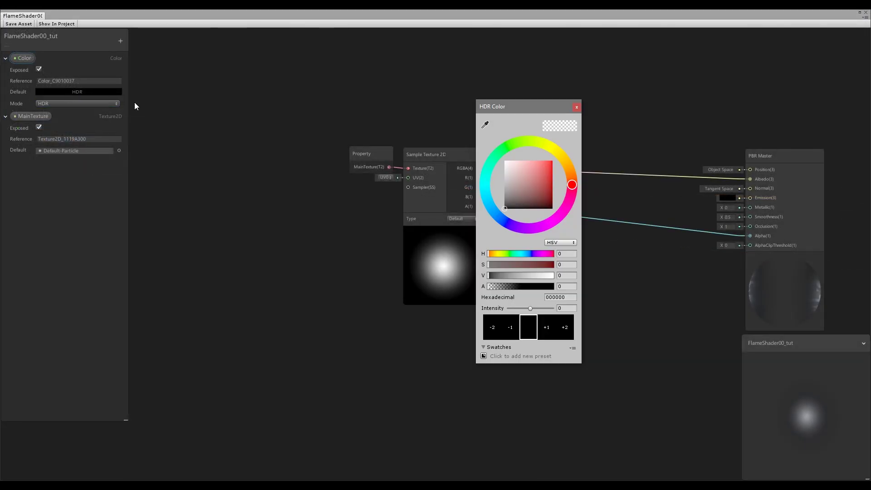
left_click(544, 161)
left_click_drag(572, 185, 573, 178)
left_click(549, 325)
left_click(548, 325)
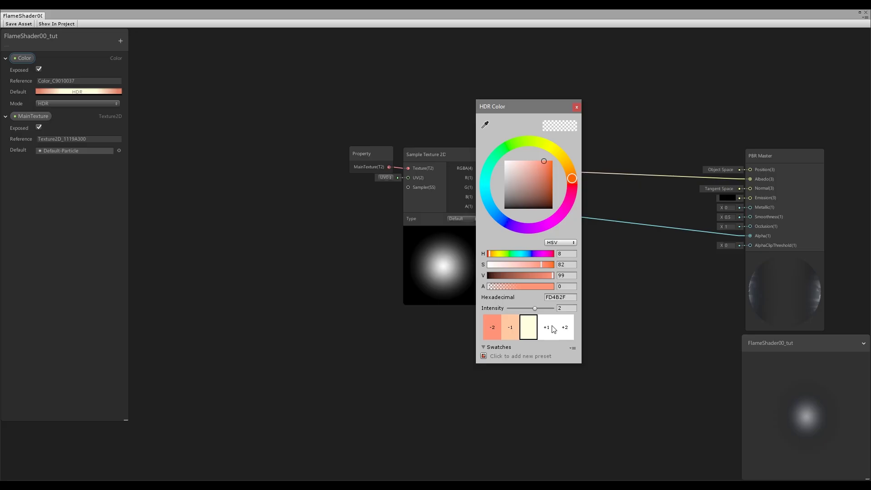
left_click(578, 107)
Step: Place the Color property as a node above the Sample Texture 2D node and add a Multiply node
left_click_drag(24, 56, 469, 105)
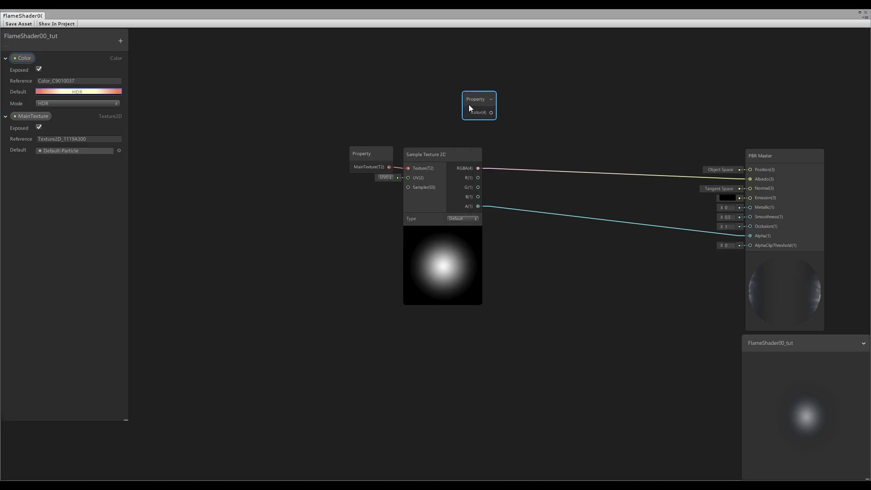
key("space")
type("mul")
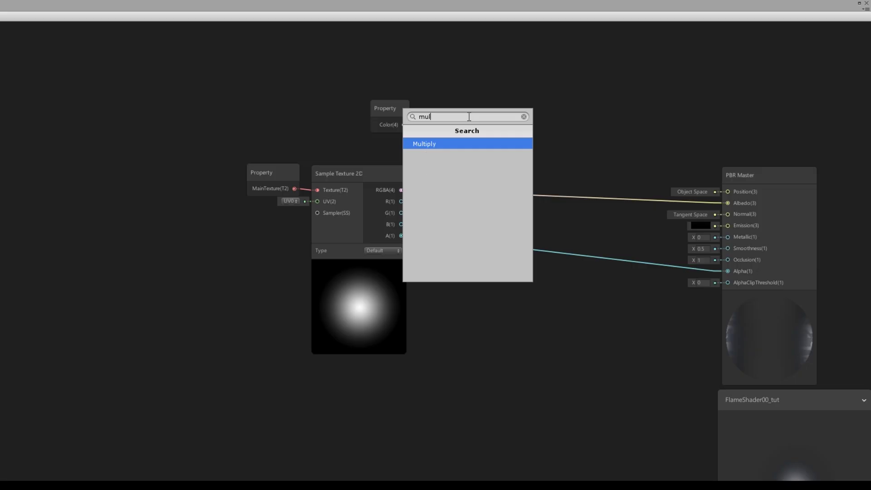
key("Return")
Step: Connect Color and the texture's RGBA output to Multiply's A and B inputs, and Multiply's output to the PBR Master's Albedo
left_click_drag(402, 190, 476, 154)
left_click_drag(404, 125, 476, 143)
left_click_drag(568, 146, 729, 203)
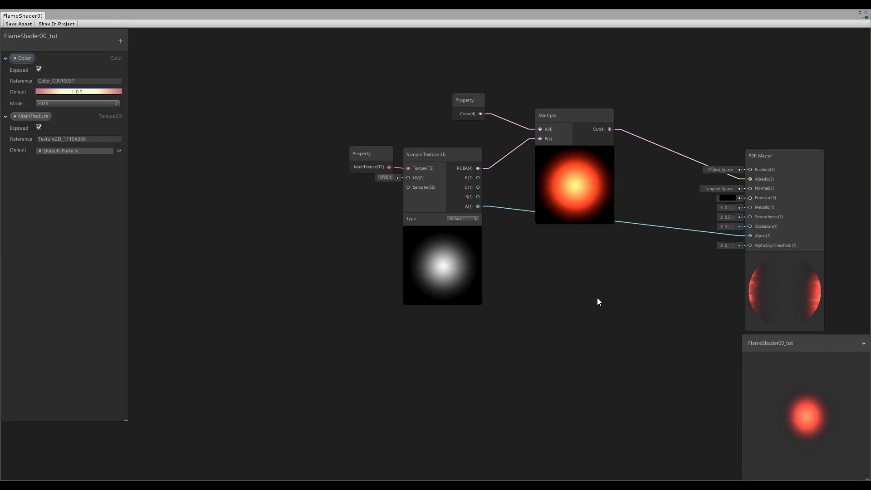
Step: Set the Color property's default to BF311B with intensity 3.4169, and collapse the Multiply node's preview
left_click(69, 91)
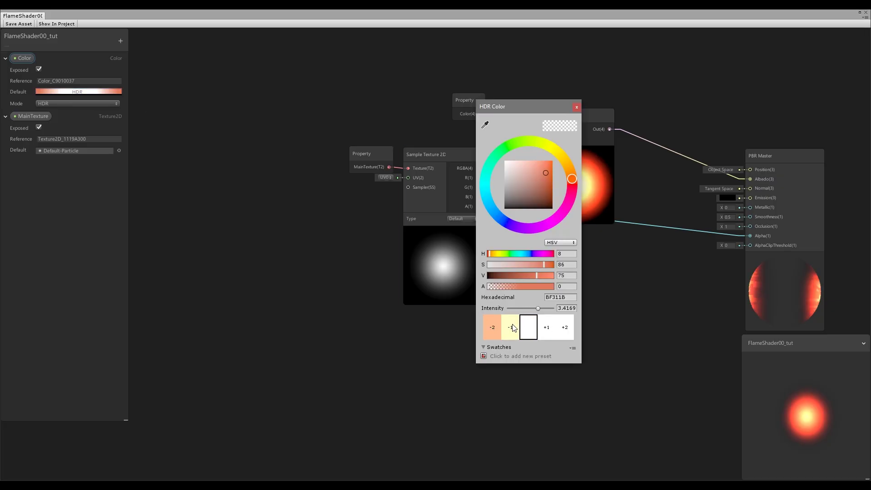
left_click(577, 107)
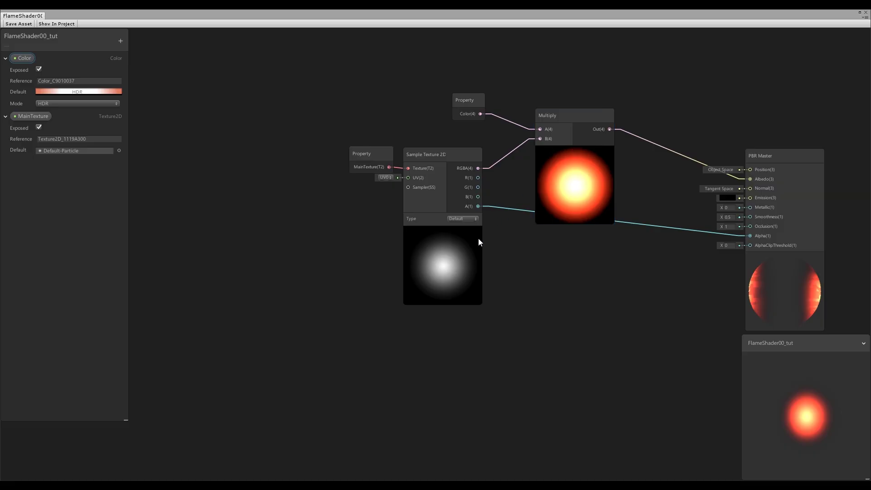
middle_click_drag(582, 271, 516, 280)
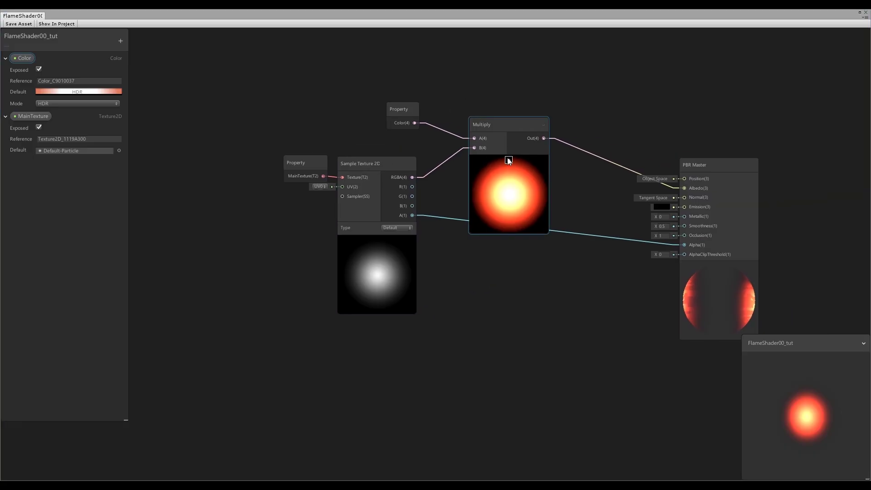
left_click(508, 160)
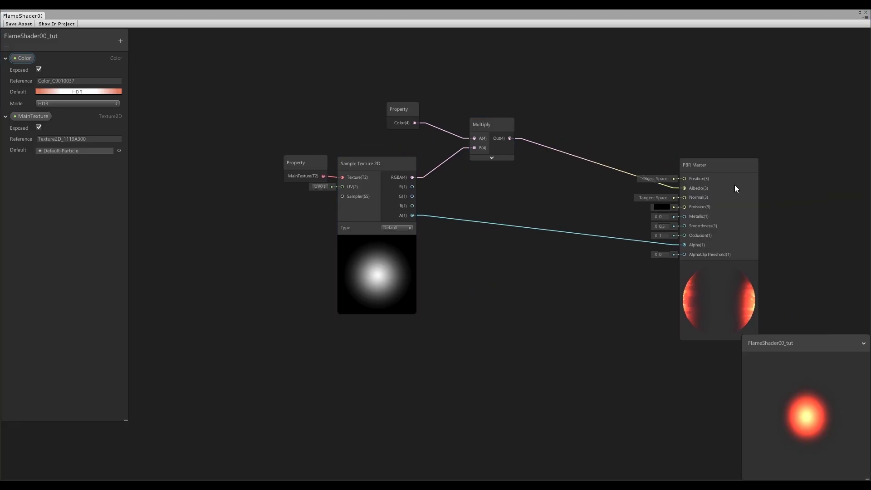
Step: Add a Gradient Noise node in the empty area well to the left of the MainTexture node and slightly below it
middle_click_drag(434, 115, 634, 112)
mouse_move(535, 113)
middle_mouse_down()
mouse_move(403, 124)
mouse_move(529, 108)
middle_mouse_up()
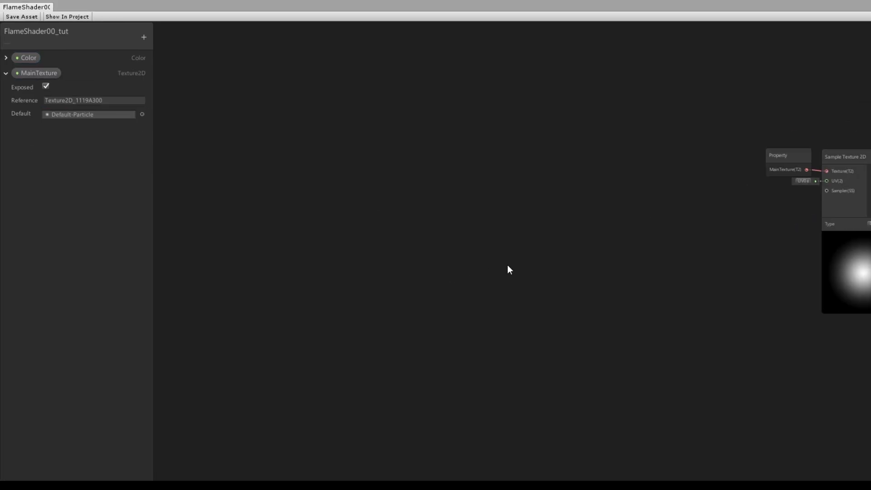
key("space")
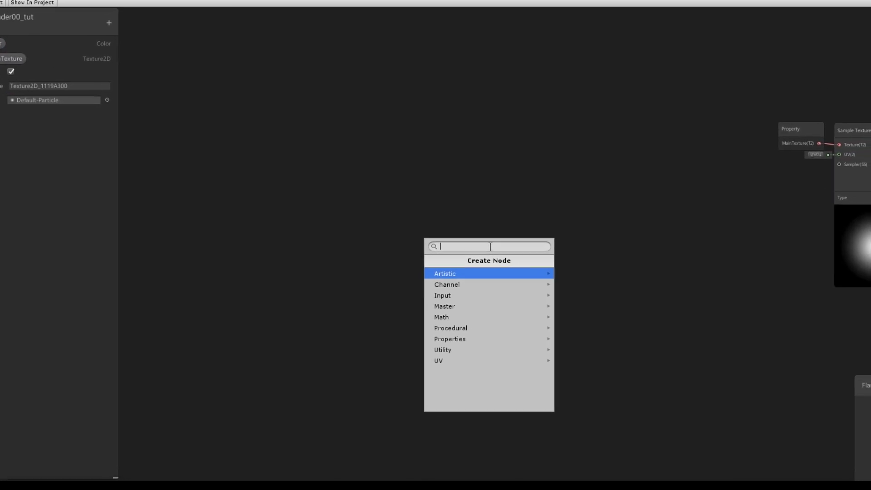
type("grad")
key("Down")
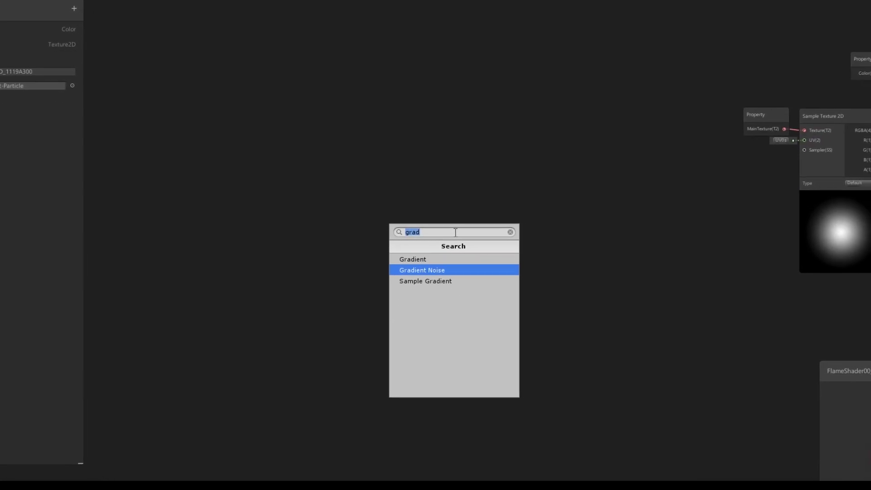
key("Return")
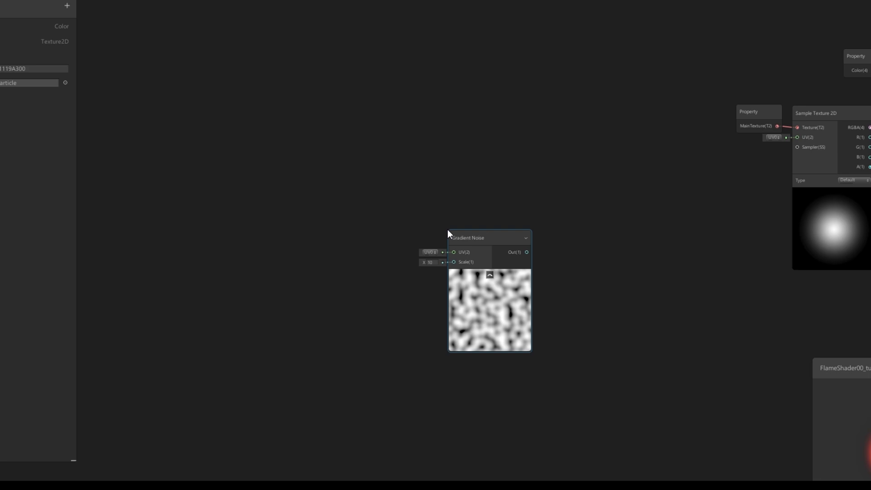
left_click_drag(423, 263, 501, 196)
left_click_drag(502, 248, 468, 278)
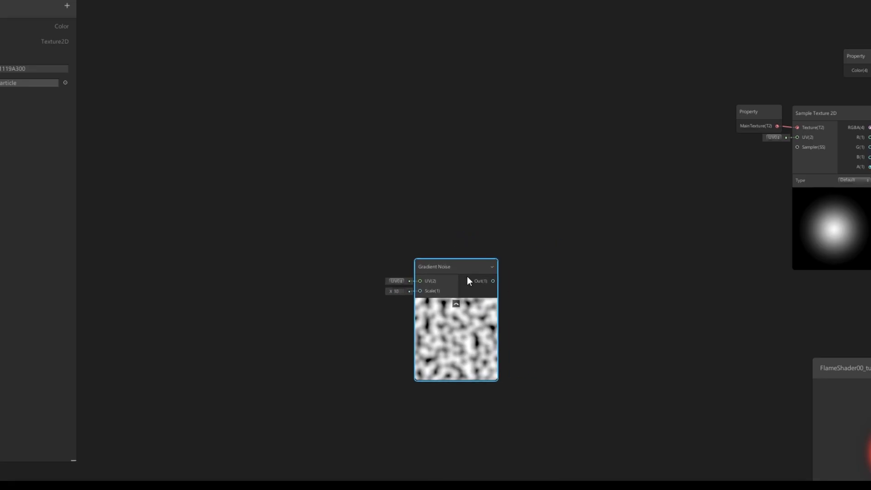
Step: Add a Tiling And Offset node left of the Gradient Noise node and connect its output to the noise's UV input
middle_click_drag(467, 275, 538, 239)
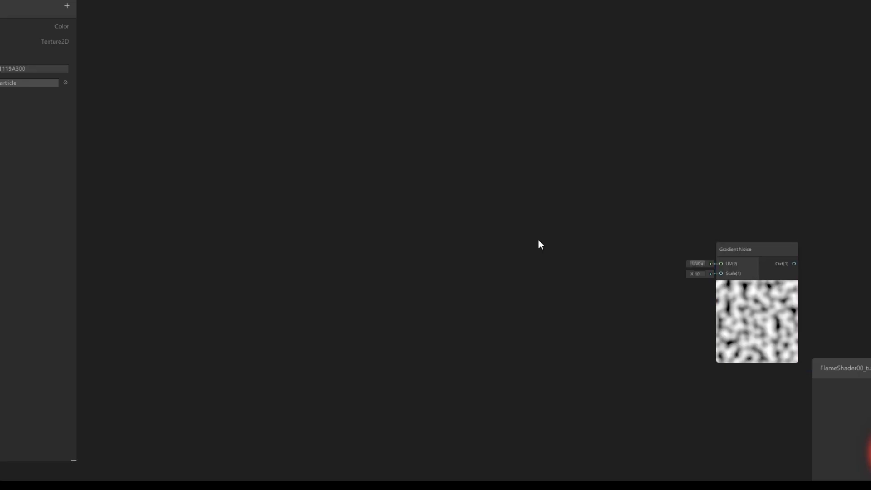
key("space")
type("til")
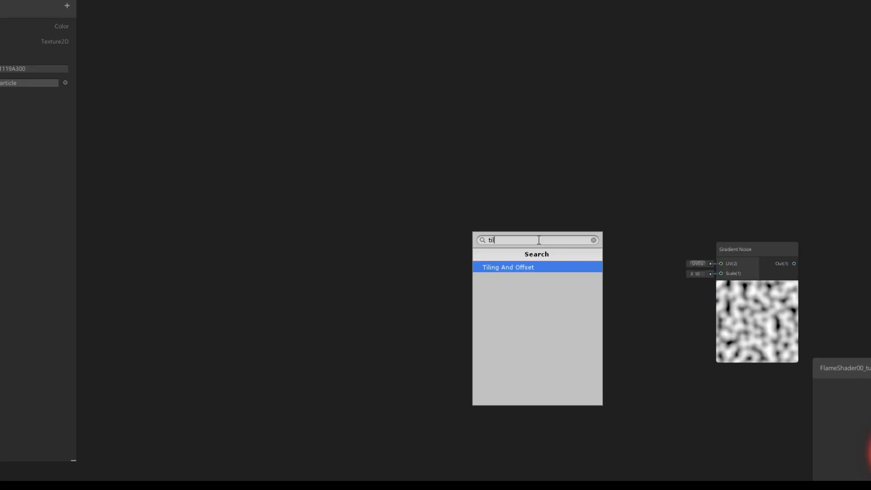
key("Return")
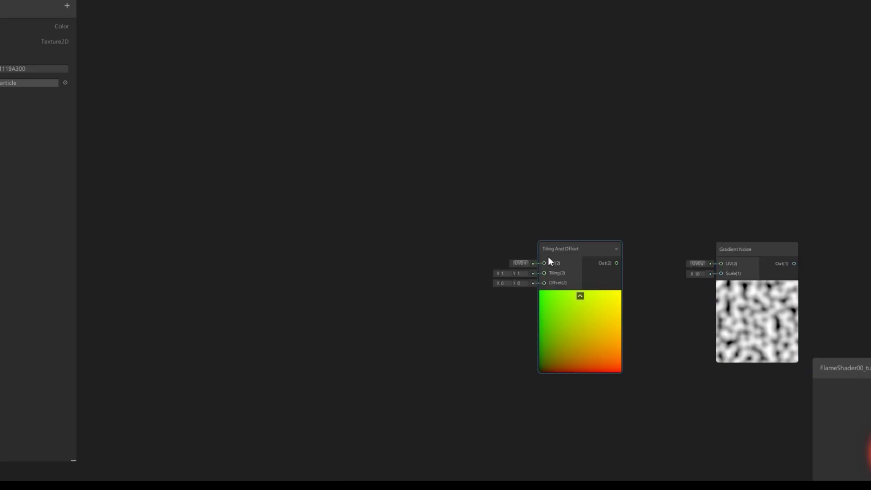
left_click_drag(658, 267, 721, 263)
left_click_drag(603, 254, 614, 258)
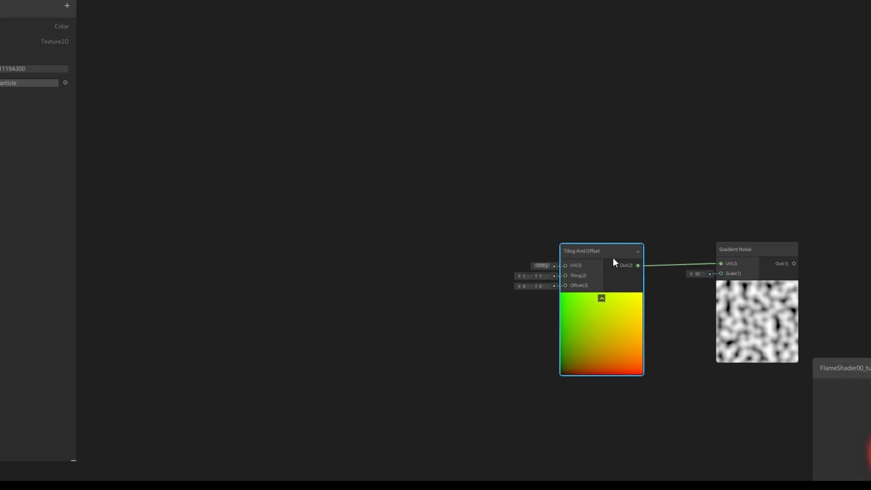
Step: Add a Time node and place it well to the left of the Tiling And Offset node
mouse_move(460, 238)
middle_mouse_down()
mouse_move(475, 236)
mouse_move(458, 236)
middle_mouse_up()
left_click(458, 237)
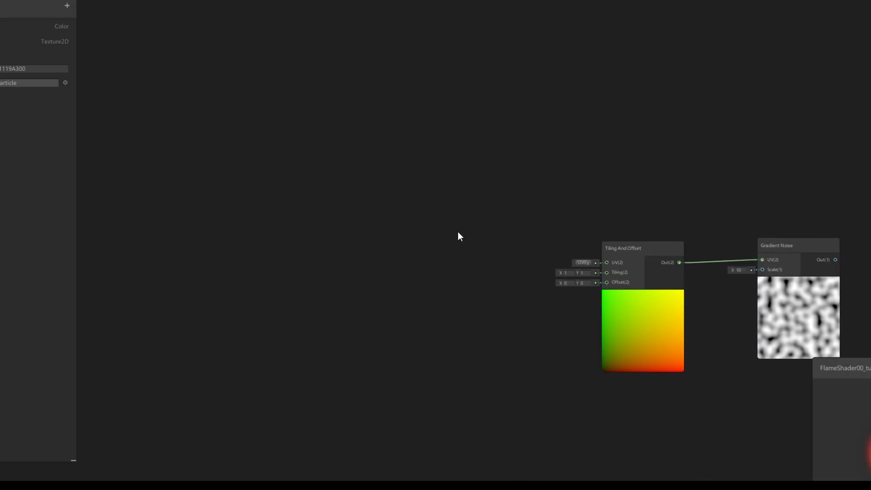
key("space")
type("time")
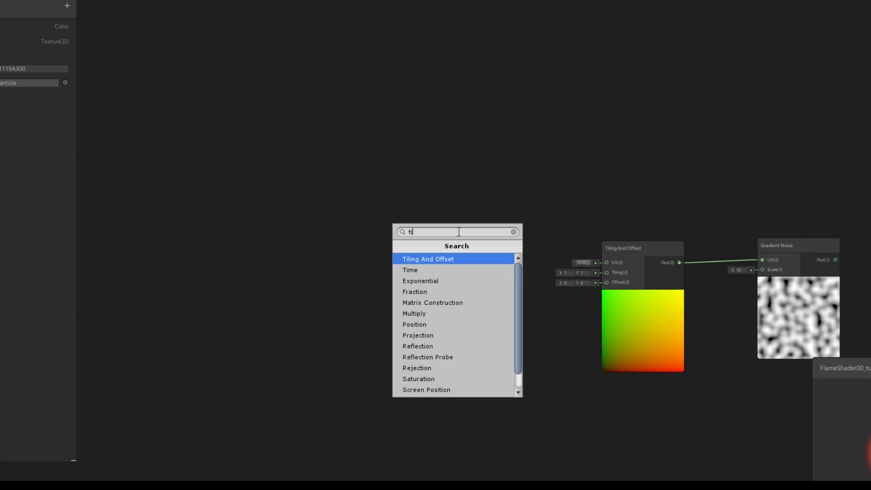
key("Return")
left_click_drag(460, 238, 310, 216)
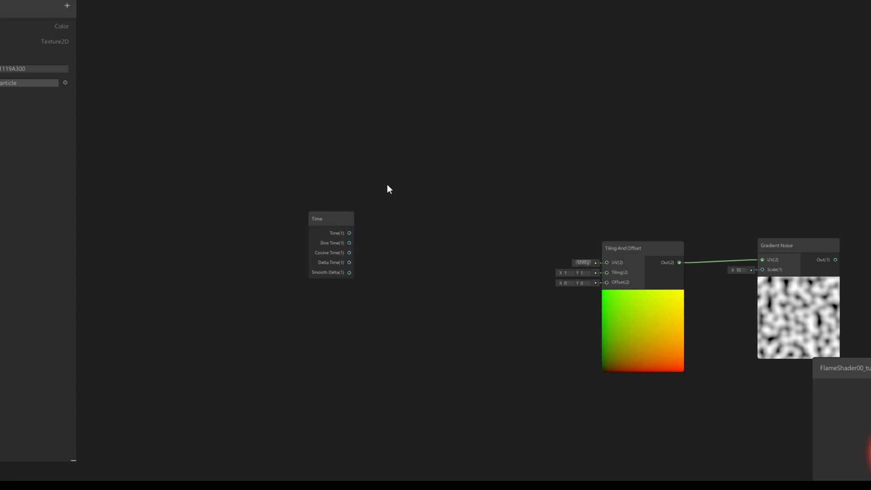
Step: Add a Vector 2 node and place it above the Time node
key("space")
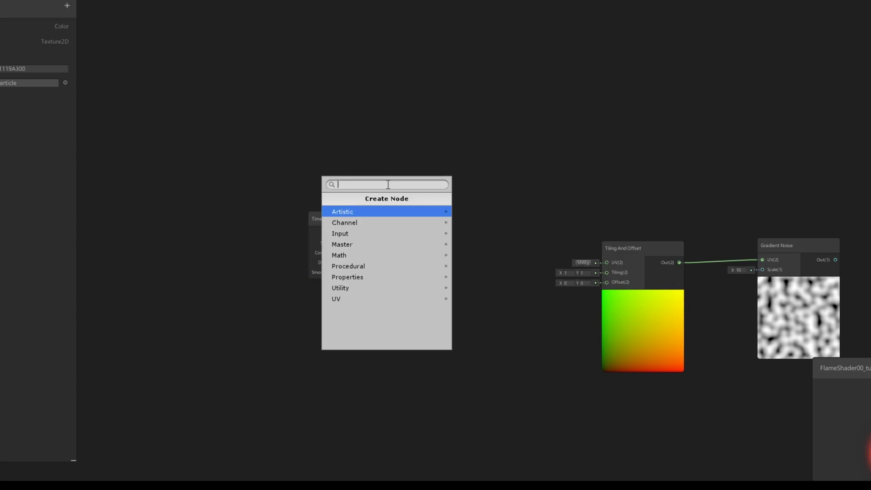
type("v")
key("Down")
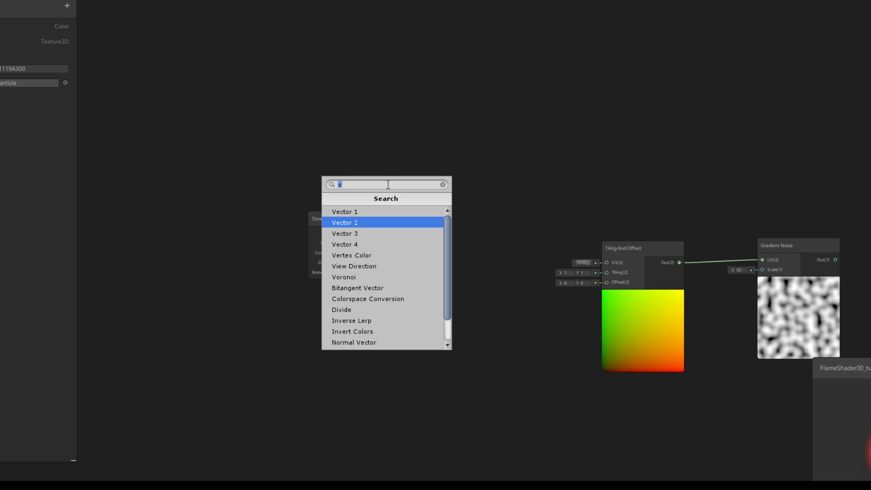
key("Return")
left_click_drag(356, 158, 292, 140)
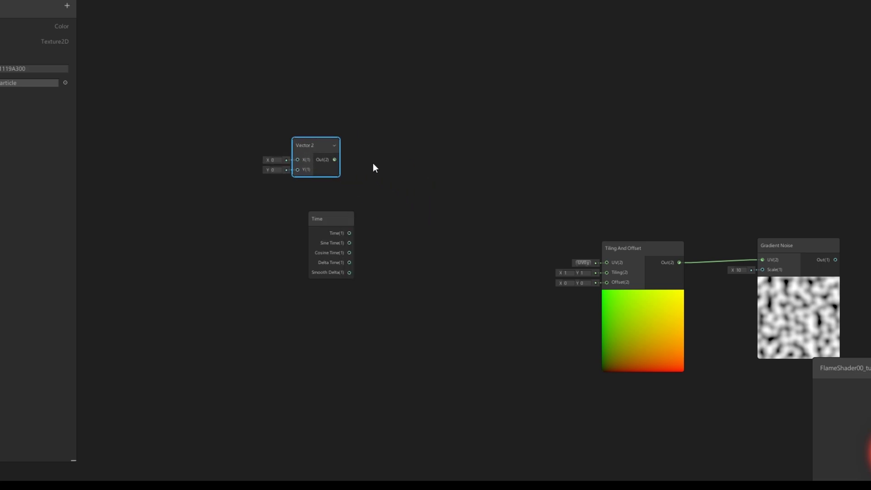
Step: Add a Multiply node beside the Vector 2 and Time nodes, connecting Vector 2 to its A input and Time to its B input
left_click(375, 168)
key("space")
type("mul")
key("Return")
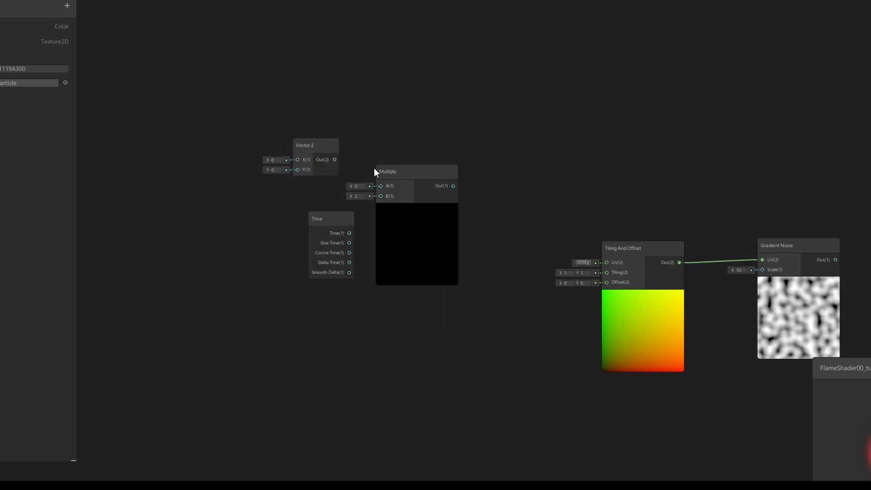
left_click_drag(349, 232, 381, 196)
left_click_drag(334, 160, 381, 186)
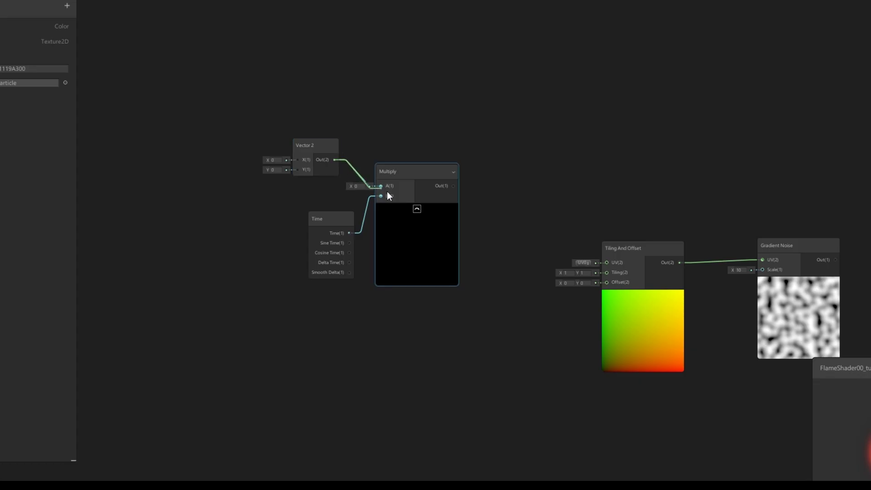
left_click_drag(315, 146, 331, 154)
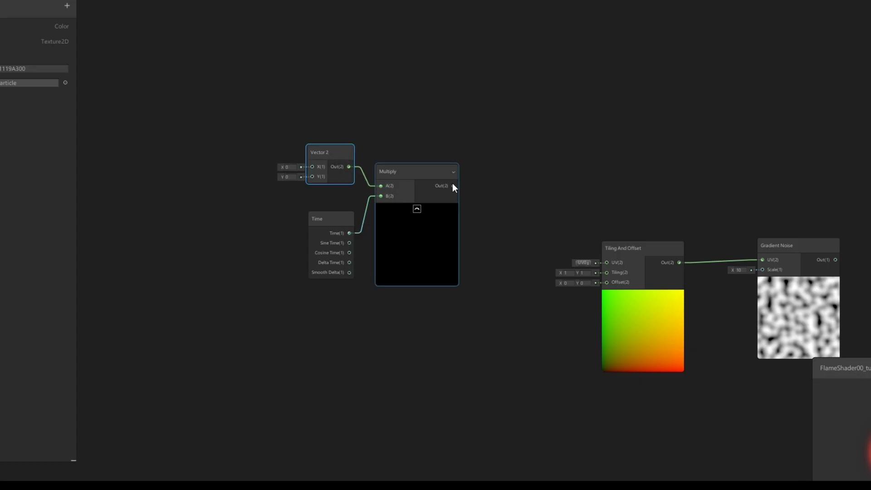
Step: Connect the new Multiply's output to Tiling And Offset's Offset, and move the Vector 2, Time and Multiply nodes together closer to it
left_click_drag(454, 186, 607, 282)
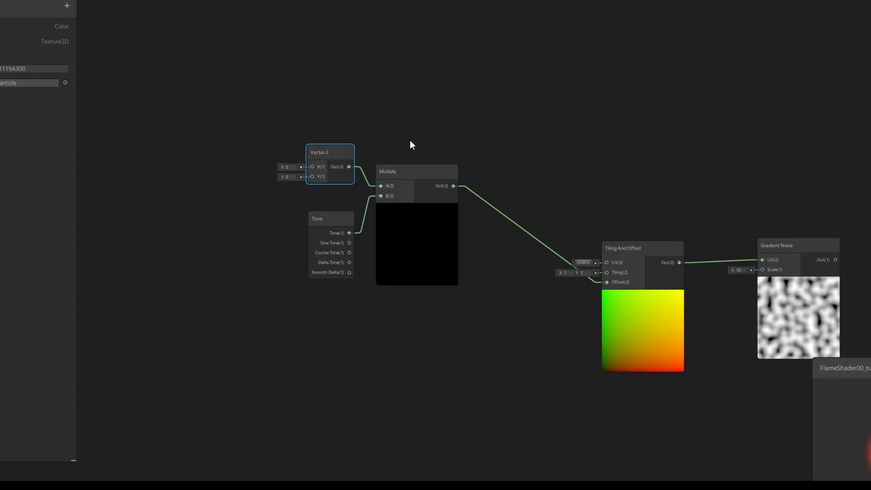
left_click_drag(420, 107, 345, 218)
left_click_drag(418, 185, 507, 273)
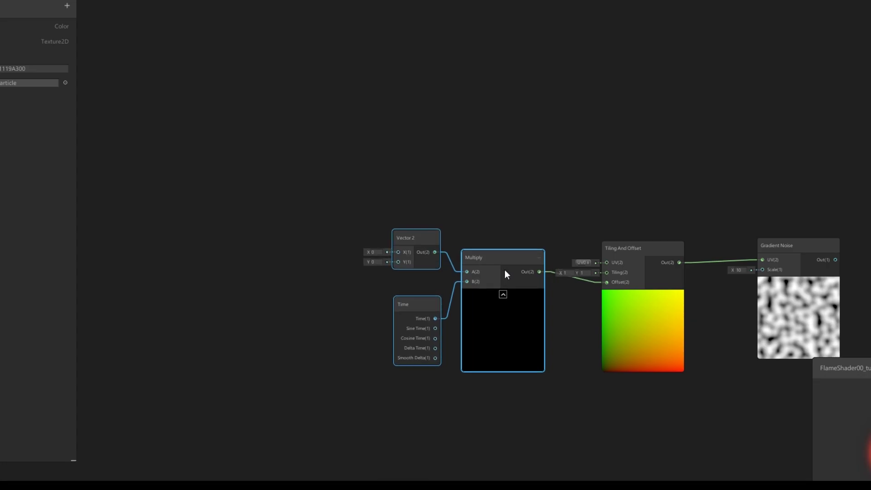
left_click(508, 226)
Step: Connect the Gradient Noise output to the UV input of the Sample Texture 2D node
middle_click_drag(559, 221, 415, 215)
middle_click_drag(588, 218, 416, 241)
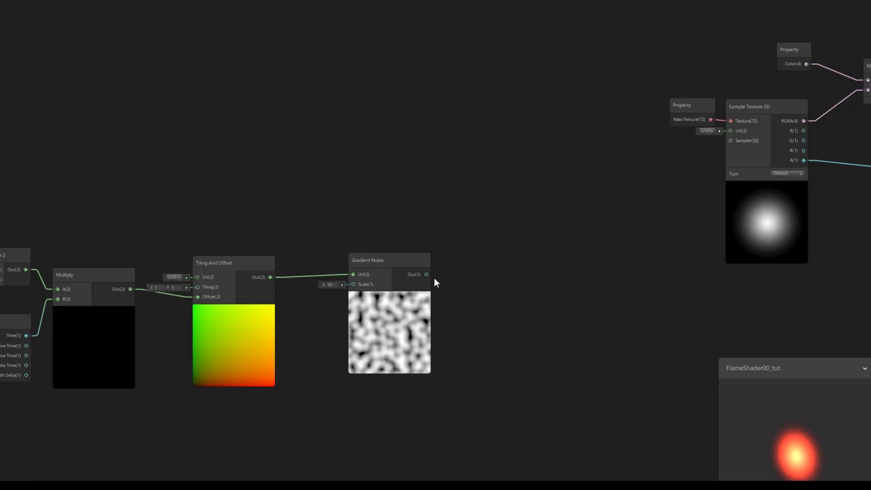
left_click_drag(427, 274, 731, 130)
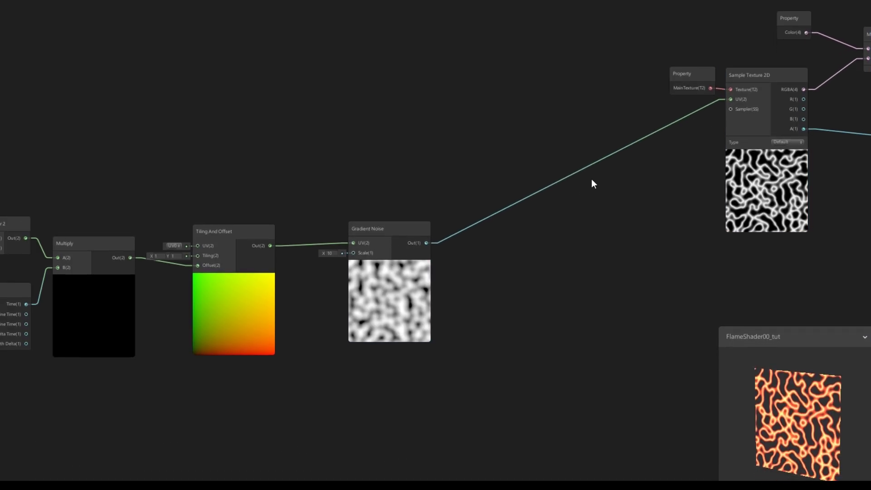
middle_click_drag(722, 221, 638, 227)
scroll(665, 176, "up", 2)
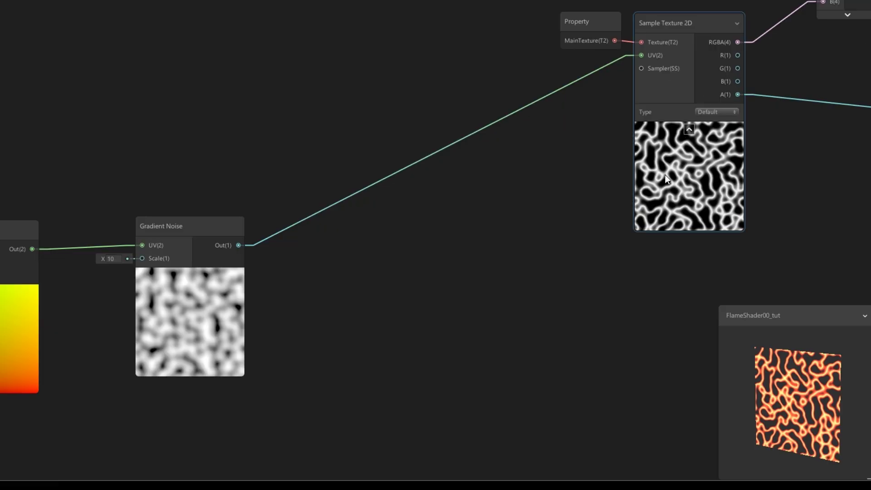
Step: Remove the connection between Gradient Noise and Sample Texture 2D's UV input, and add a Lerp node in the space between them
left_click(518, 112)
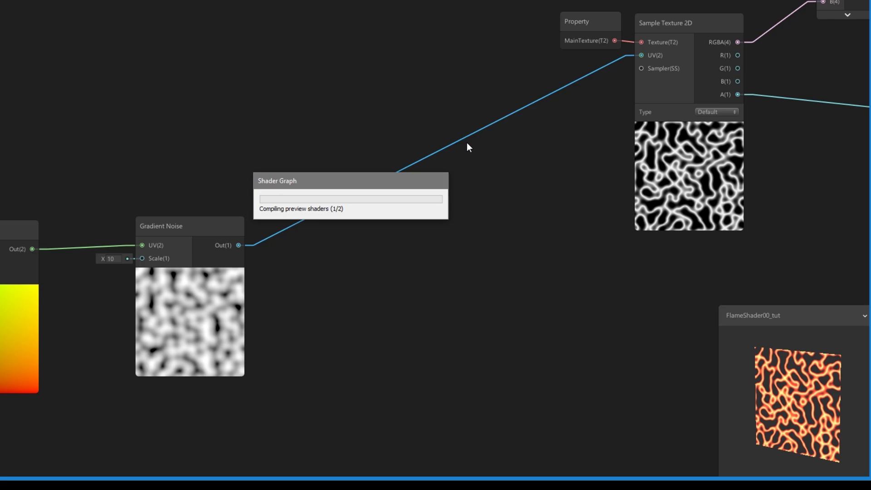
key("Delete")
middle_click_drag(356, 132, 401, 96)
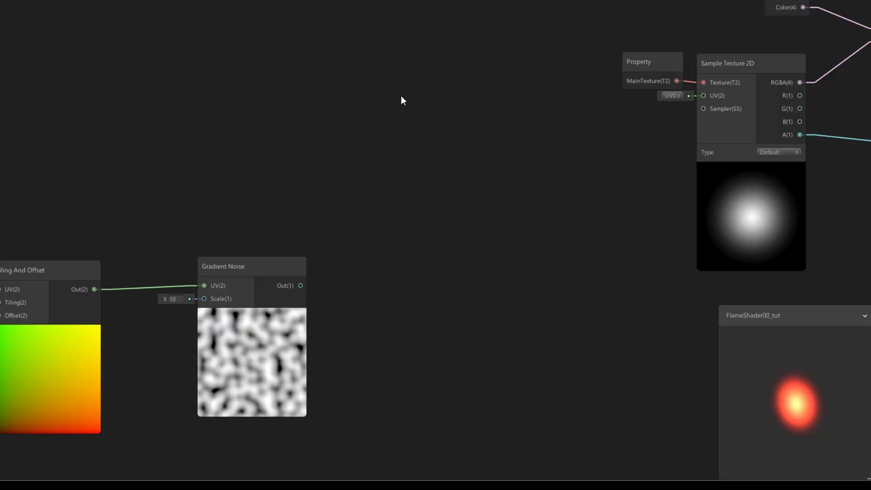
key("space")
type("lerp")
key("Return")
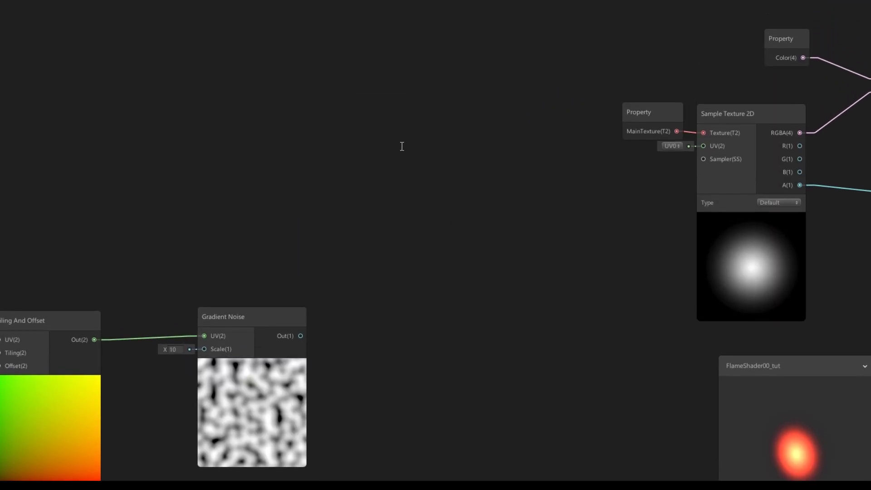
left_click_drag(436, 170, 438, 186)
Step: Add a UV node and place it above the Gradient Noise node
left_click(275, 97)
key("space")
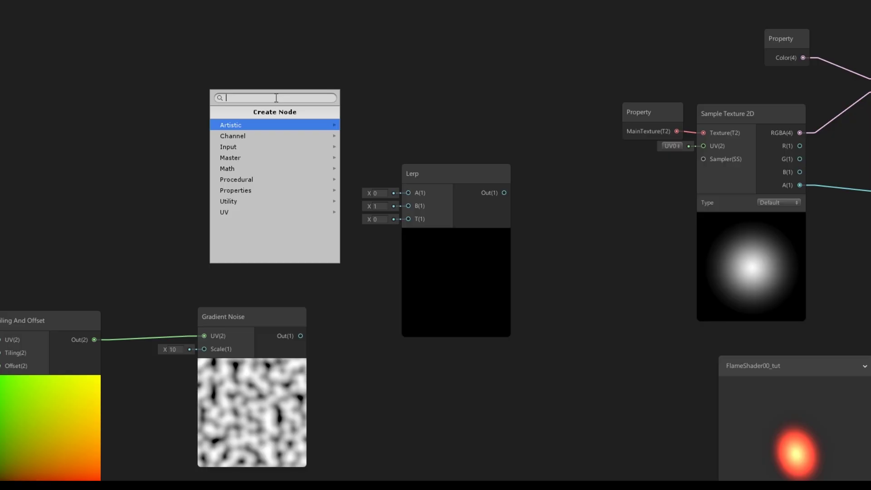
type("uv")
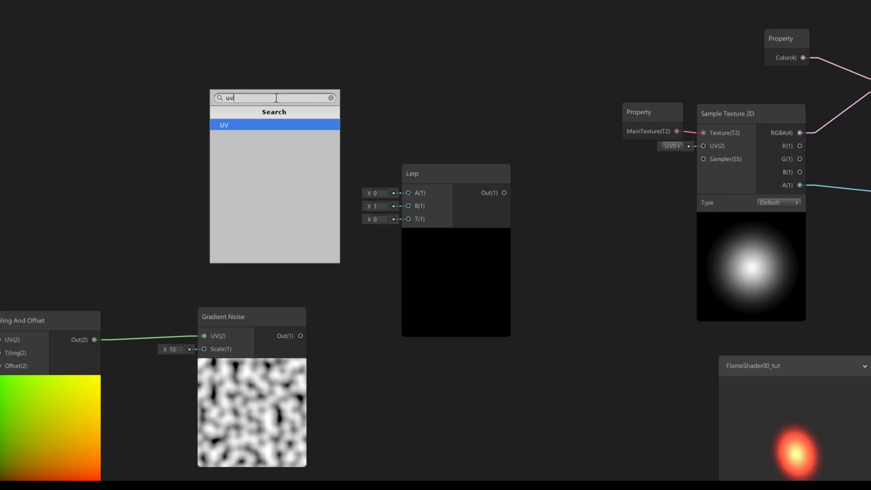
key("Return")
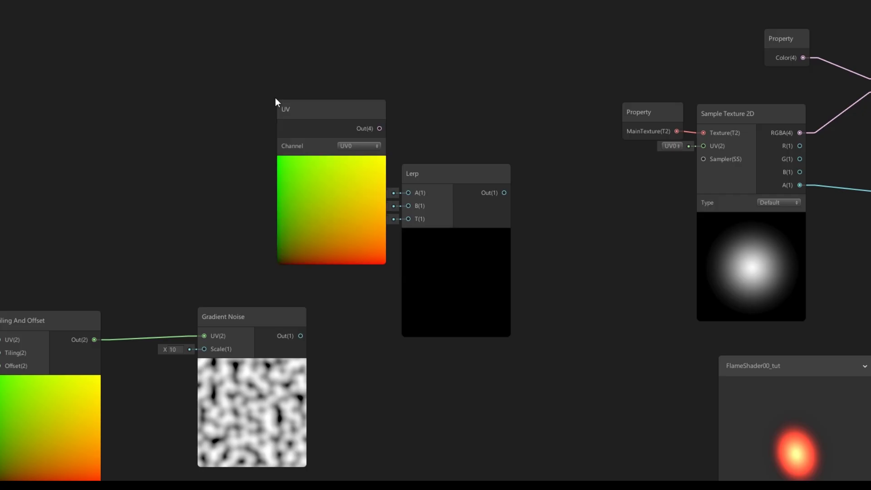
left_click_drag(308, 135, 244, 135)
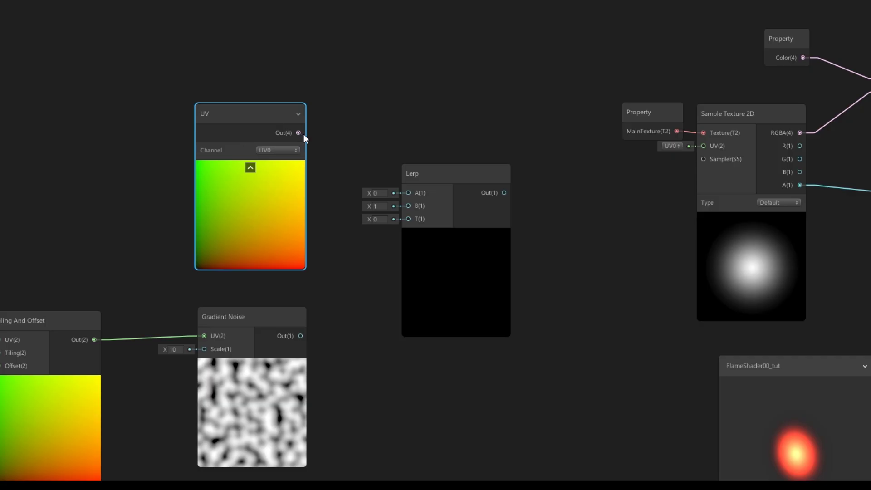
Step: Connect the UV output to Lerp's A input and Gradient Noise's output to its B input, and collapse the UV node's preview
left_click_drag(304, 134, 402, 193)
left_click_drag(458, 186, 463, 187)
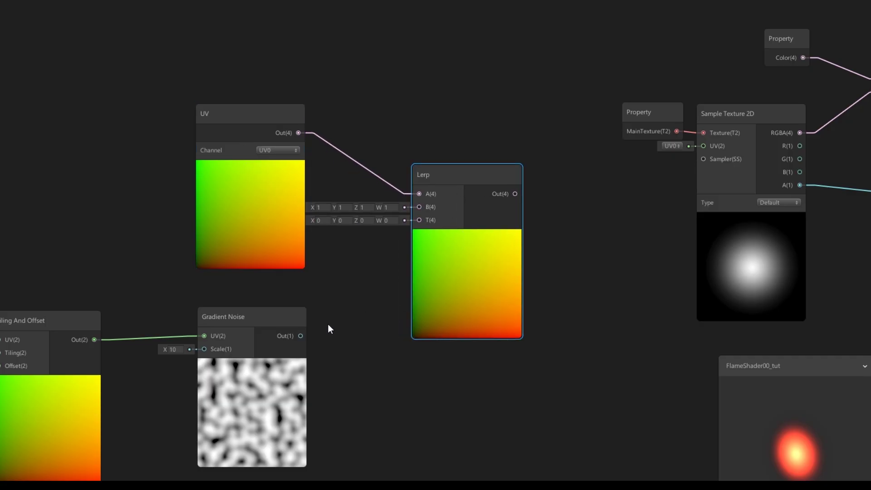
left_click_drag(300, 335, 419, 207)
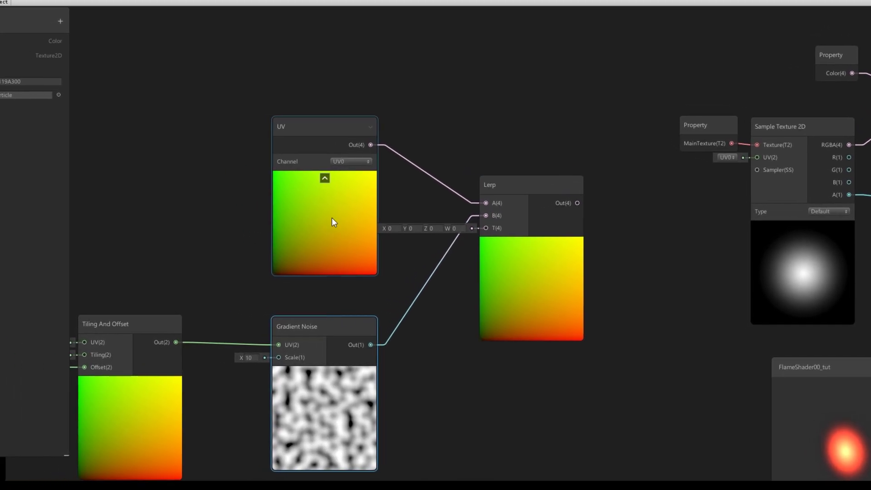
left_click(306, 175)
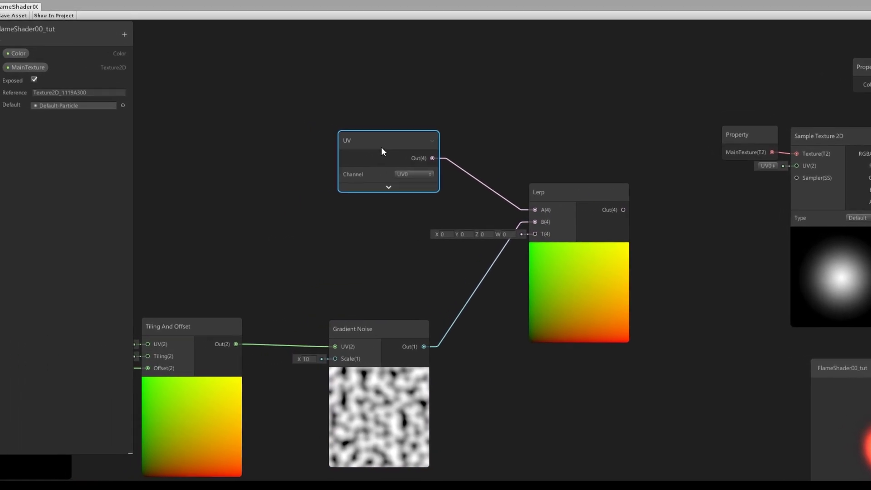
left_click(380, 233)
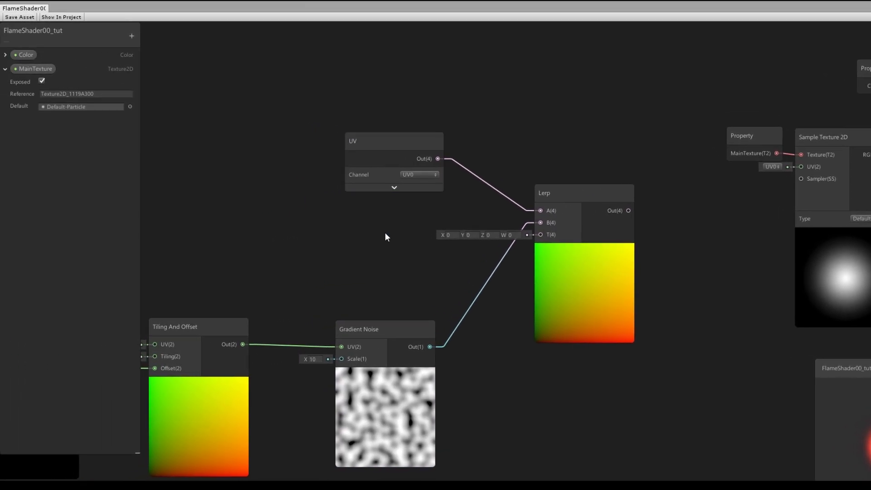
Step: Add a Vector1 property named DistortionAmount with a default value of 0.1
left_click(132, 36)
left_click(154, 39)
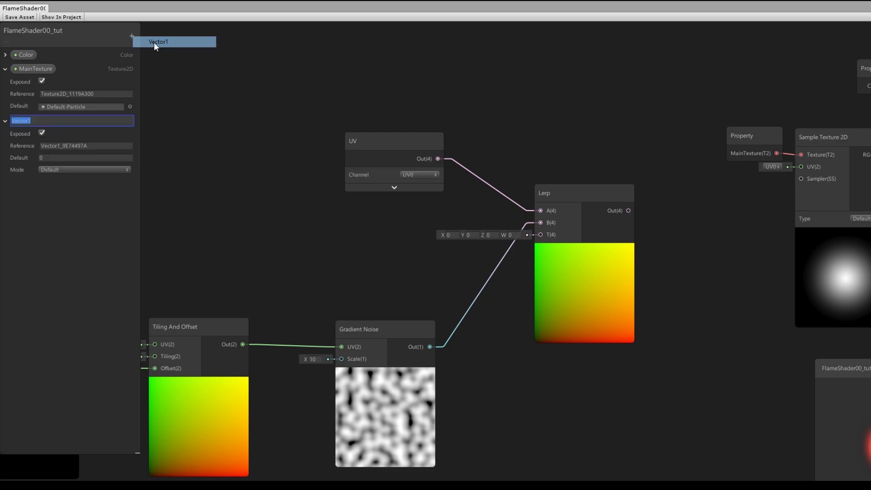
type("Distorti")
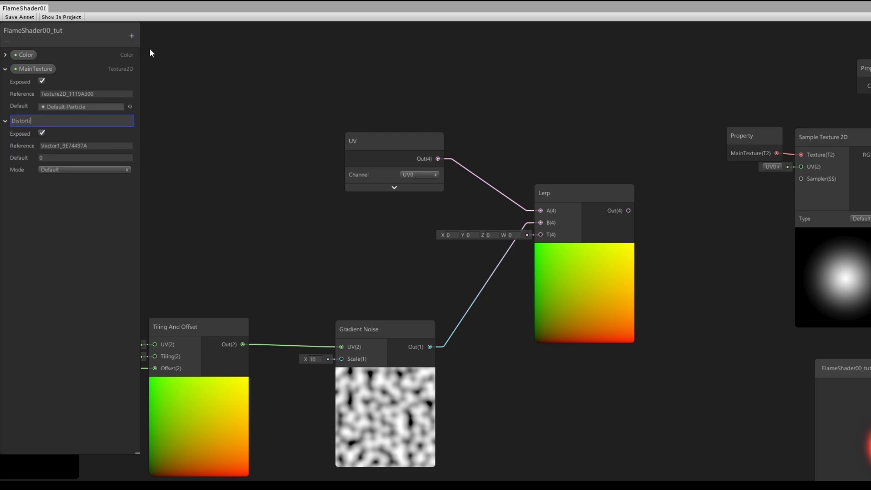
type("onAmount")
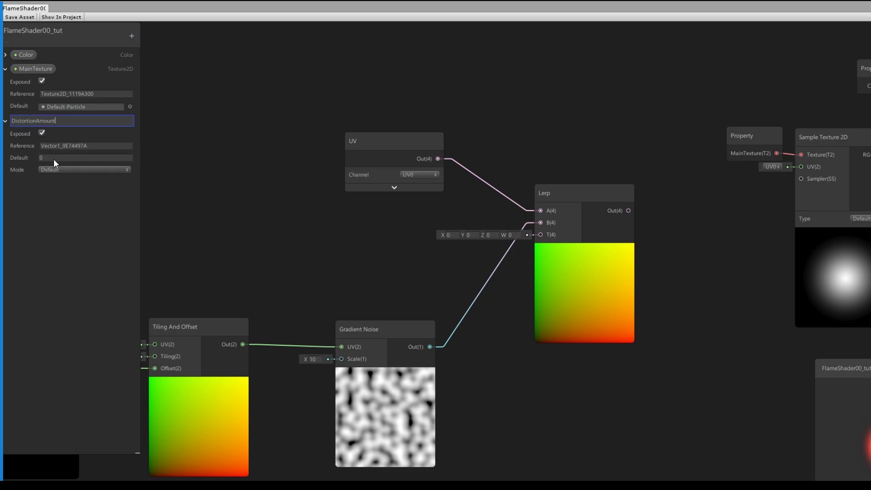
key("Return")
left_click(55, 159)
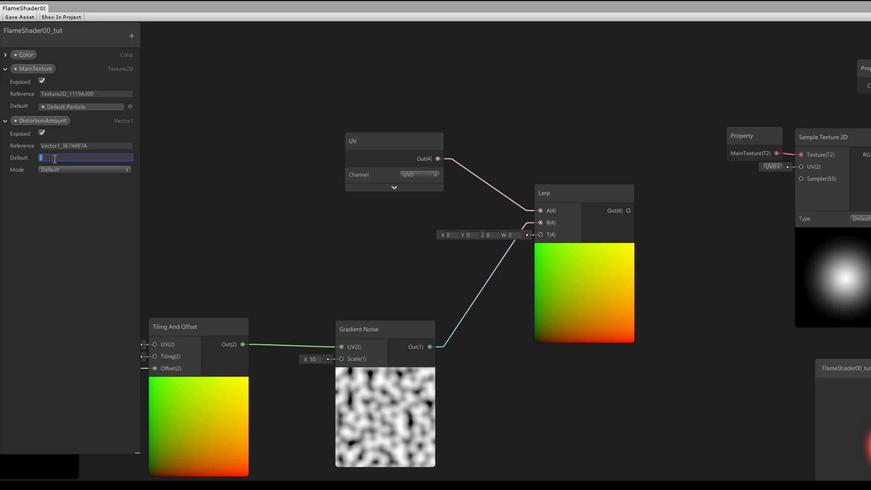
type("0.1")
Step: Place the DistortionAmount property below the UV node, connecting it to Lerp's T input and Lerp's output to Sample Texture 2D's UV input
left_click_drag(50, 119, 402, 219)
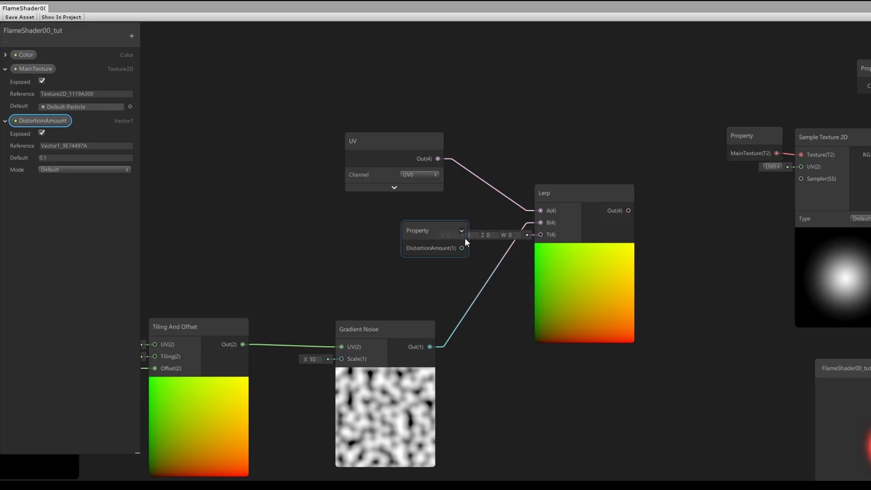
left_click_drag(359, 239, 468, 232)
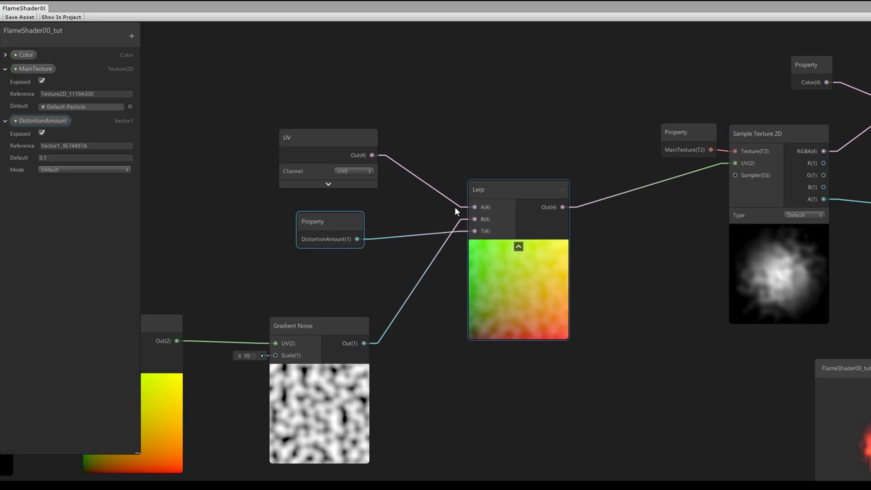
mouse_move(342, 217)
left_mouse_down()
mouse_move(358, 216)
mouse_move(347, 218)
left_mouse_up()
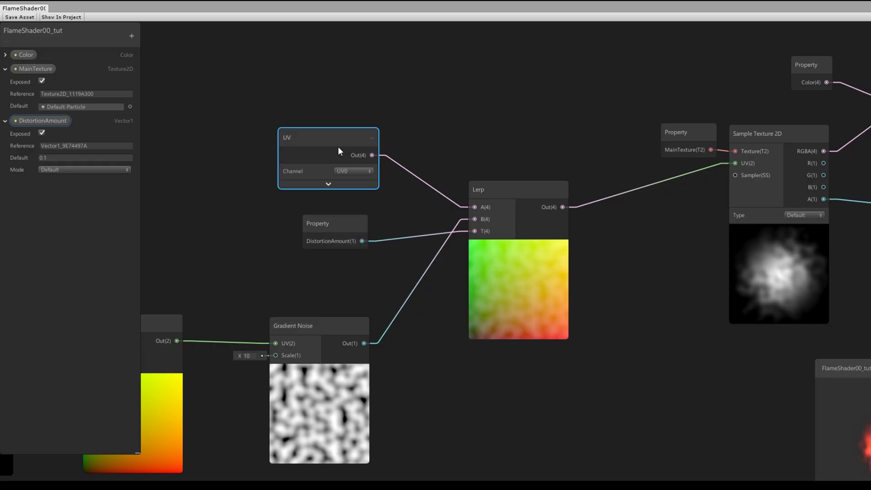
left_click_drag(339, 146, 334, 148)
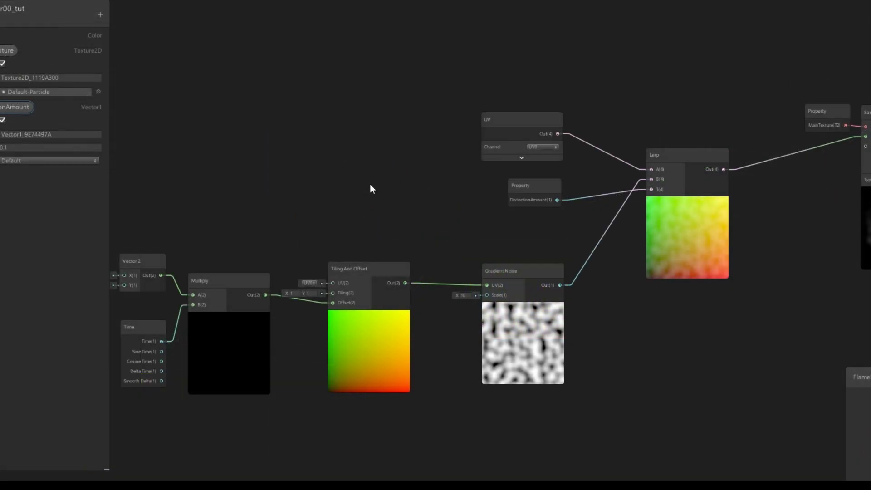
Step: Set the Gradient Noise scale to 5 and the Vector 2 node's Y value to -0.3
middle_click_drag(370, 185, 529, 190)
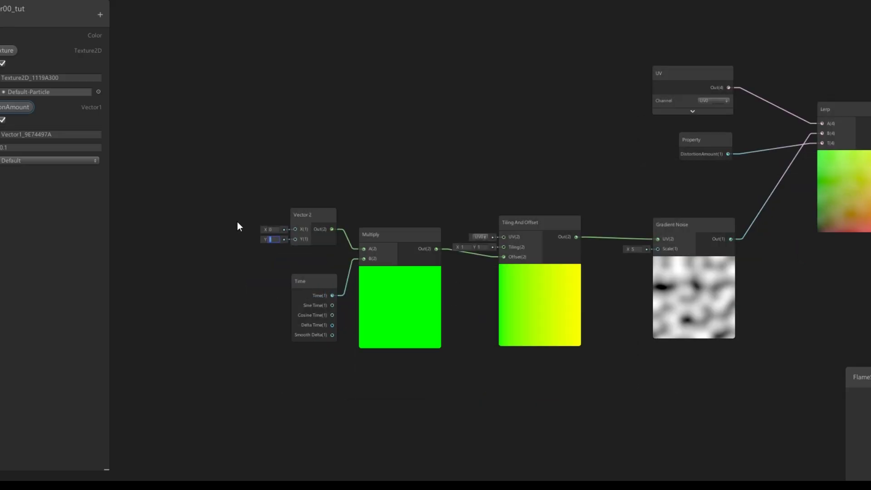
type("-0.3")
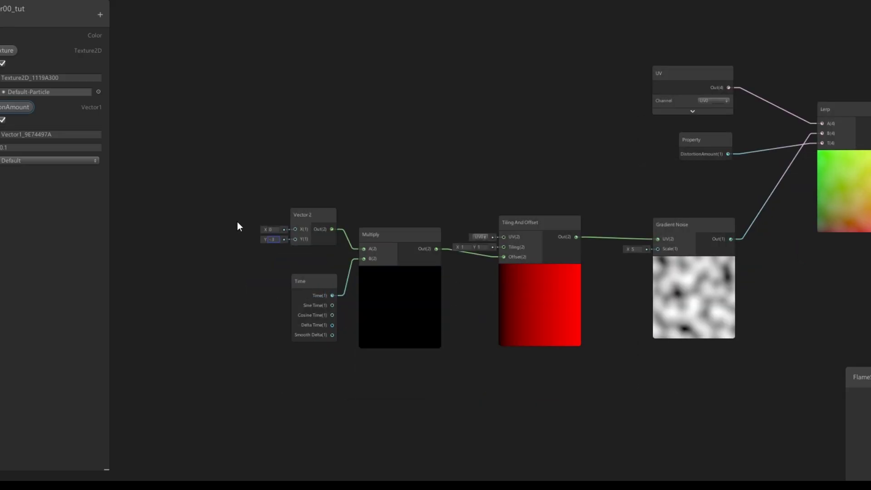
middle_click_drag(641, 216, 411, 247)
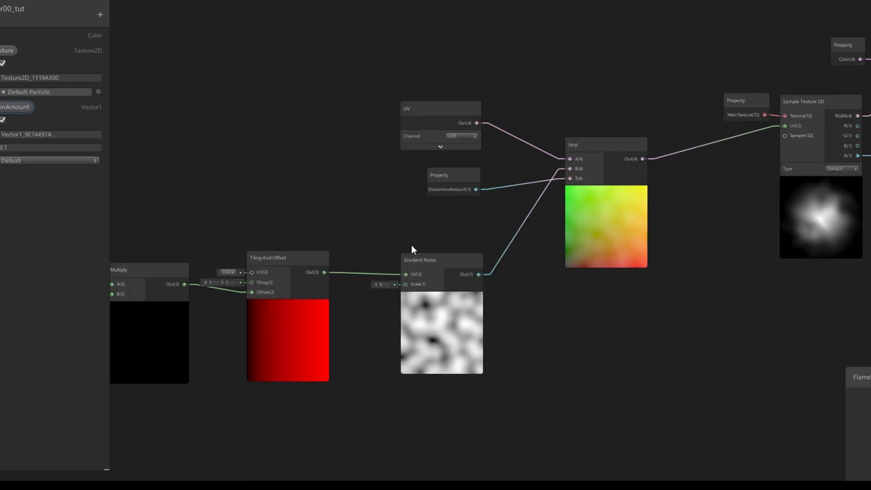
middle_click_drag(731, 268, 704, 240)
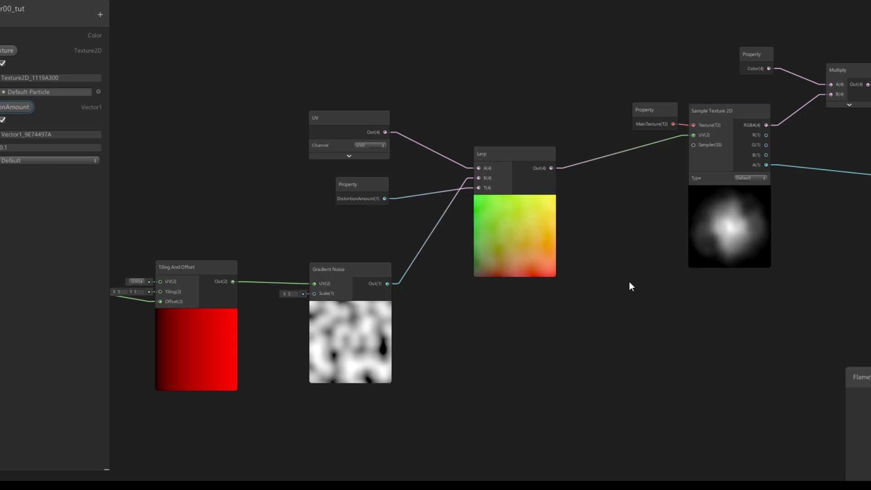
middle_click_drag(570, 354, 492, 293)
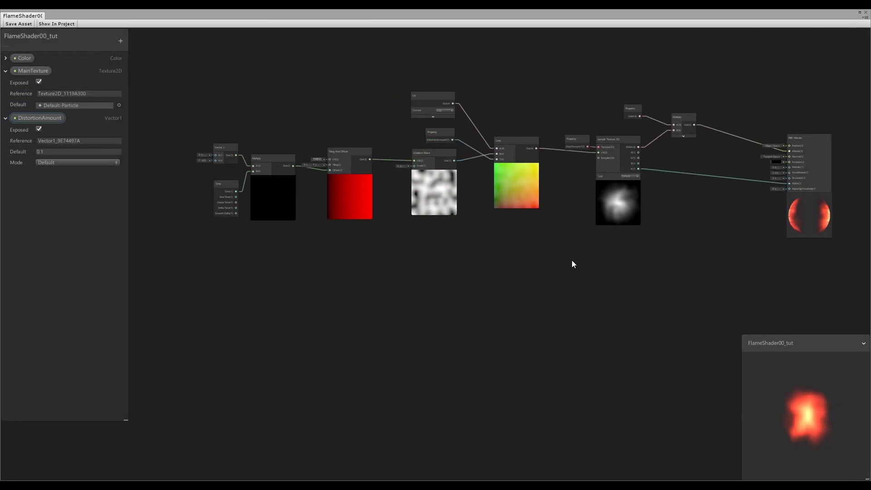
Step: Duplicate the Vector 2, Multiply and Tiling And Offset nodes, and place the copies below the originals and the Time node
middle_click_drag(572, 260, 636, 255)
scroll(396, 218, "up", 2)
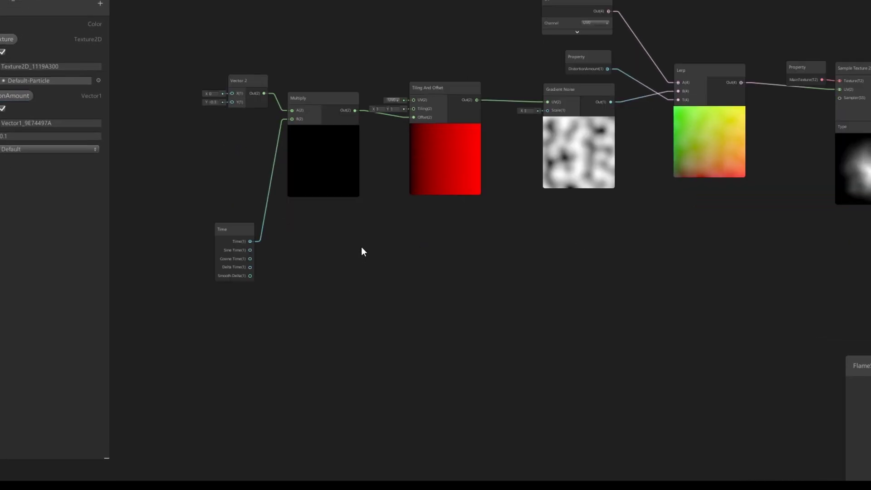
left_click_drag(454, 39, 225, 124)
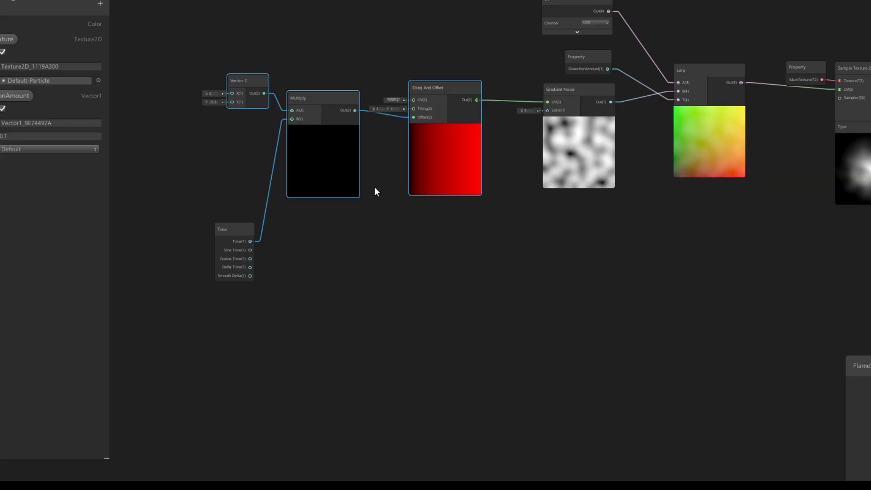
key("ctrl+d")
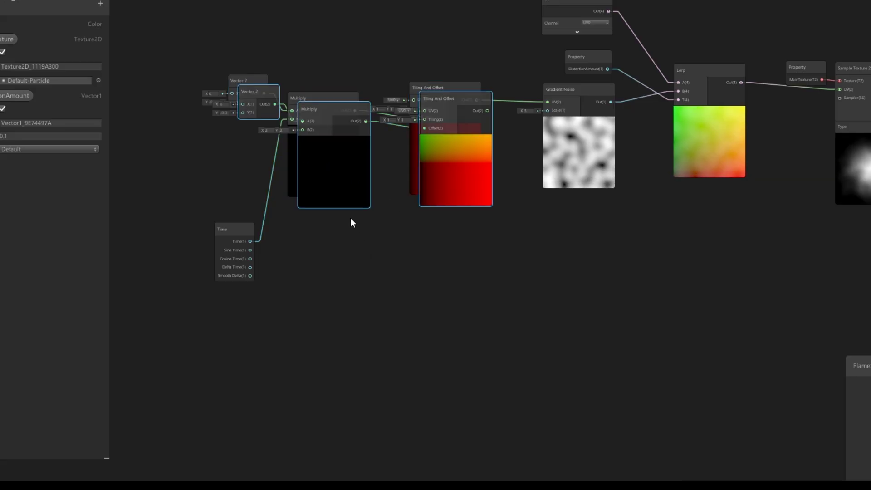
left_click_drag(318, 192, 301, 367)
left_click(305, 290)
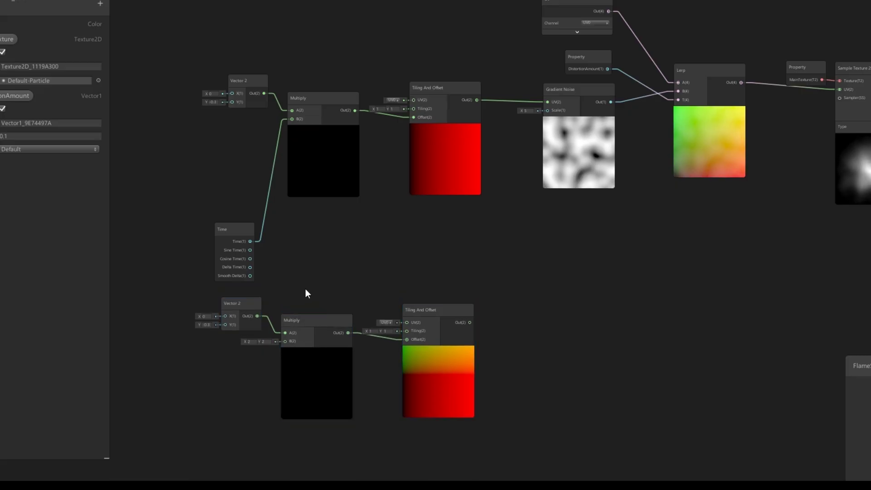
Step: Connect the Time output to the duplicated Multiply's B input and adjust the placement of the duplicated nodes
left_click_drag(244, 304, 236, 307)
left_click_drag(249, 243, 285, 341)
middle_click_drag(502, 261, 490, 265)
left_click_drag(529, 385, 224, 313)
Step: Add a Voronoi node beside the duplicated Tiling And Offset node and connect that node's output to Voronoi's UV input
middle_click_drag(580, 254, 463, 262)
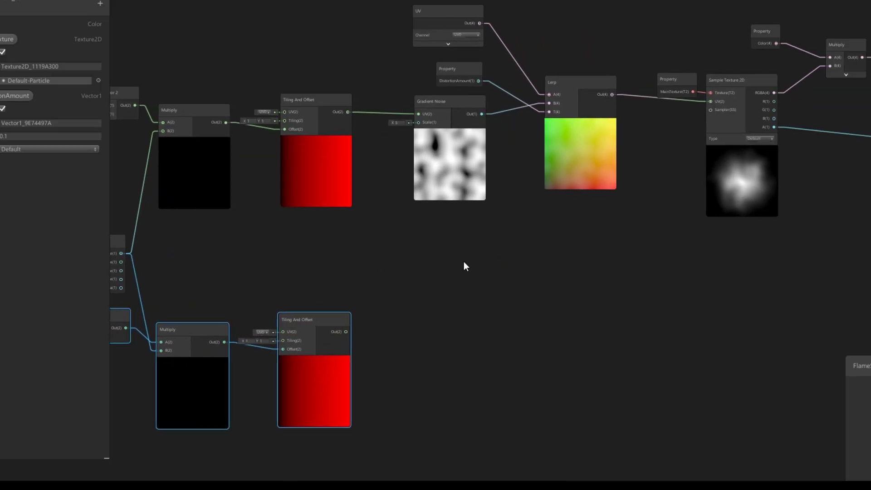
left_click(466, 279)
key("space")
type("vor")
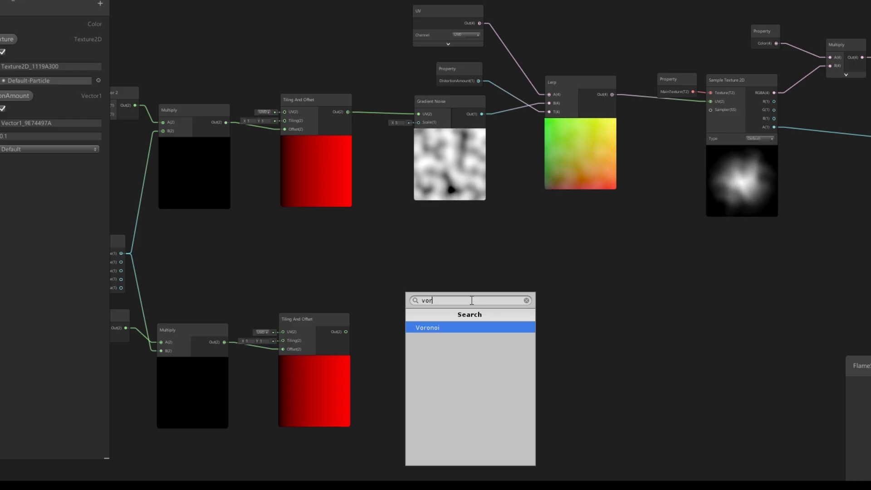
key("Return")
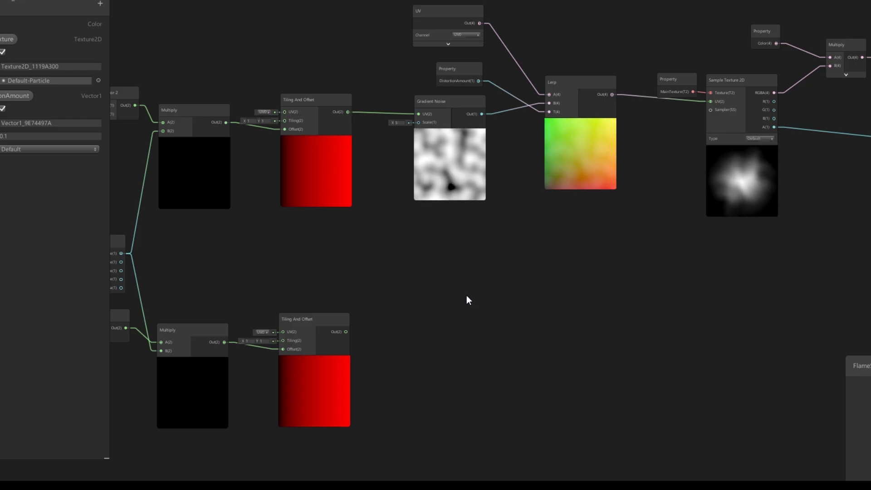
left_click_drag(496, 309, 439, 317)
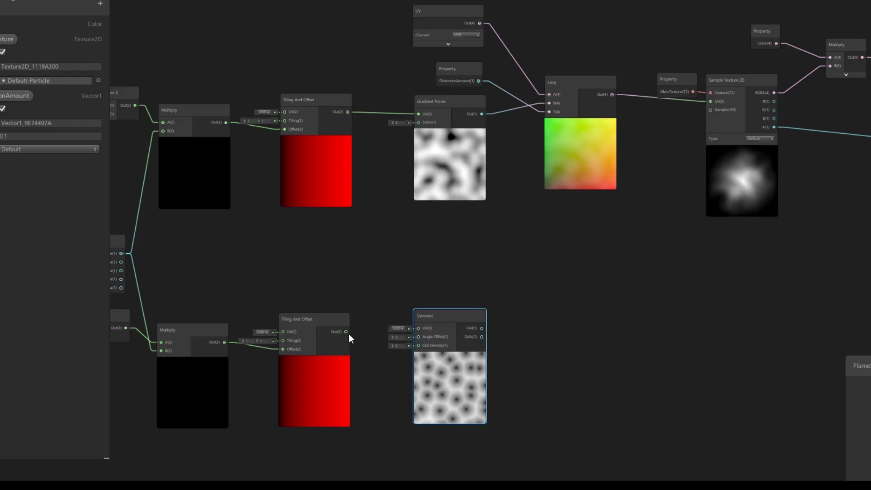
left_click_drag(347, 331, 419, 328)
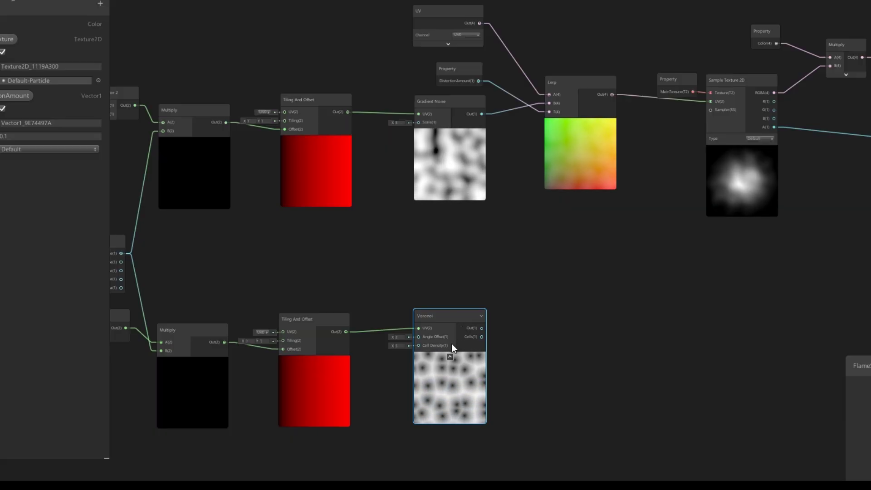
Step: Set the Vector 2 node feeding the lower Multiply to X -0.1 and Y -0.5
middle_click_drag(331, 356, 481, 348)
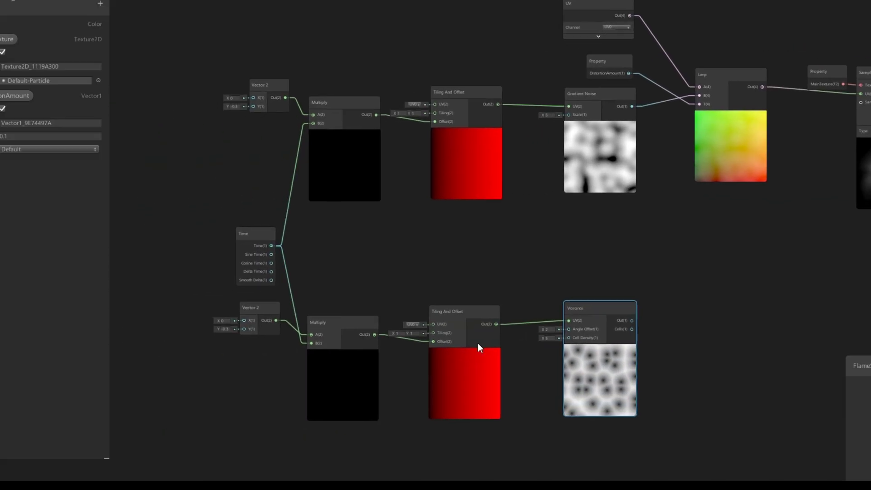
scroll(218, 330, "up", 3)
left_click(228, 329)
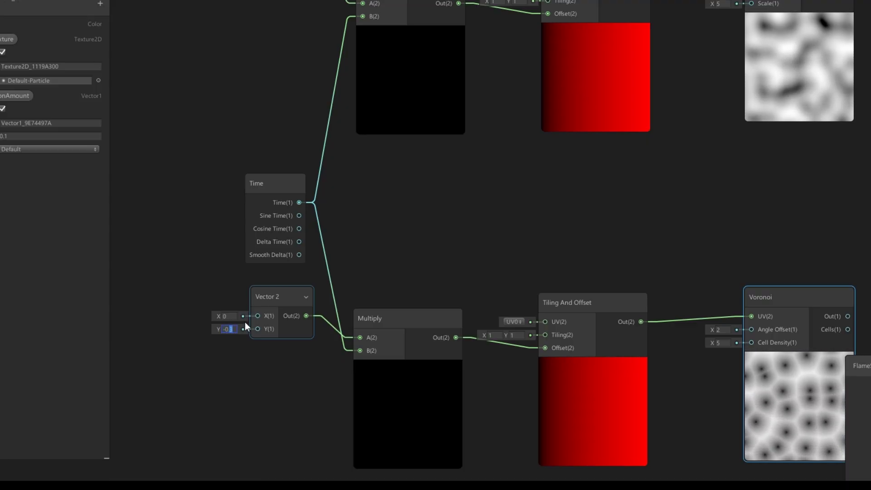
type("-0.5")
left_click(433, 332)
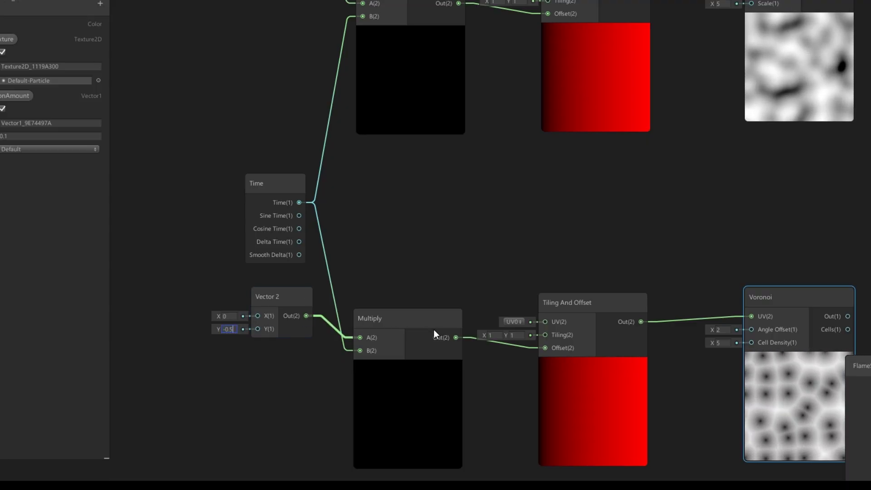
left_click(226, 316)
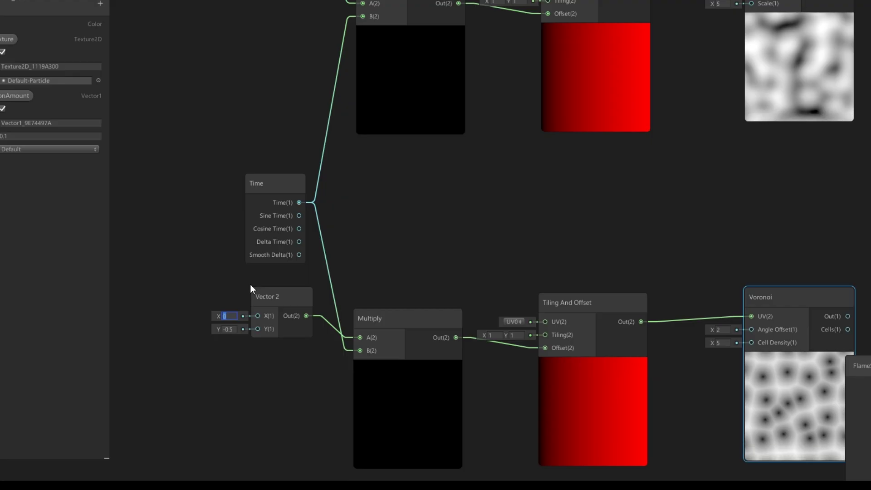
type("-.2")
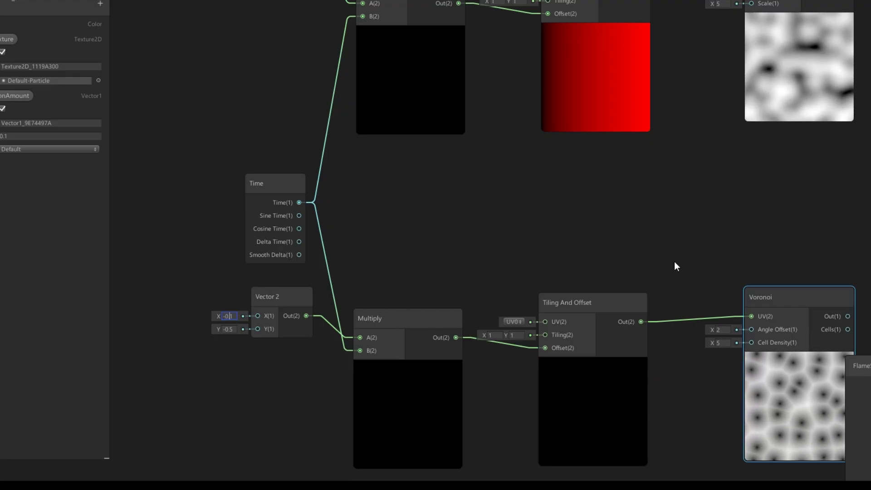
Step: Add a Power node beside the Voronoi node and connect Voronoi's Out to Power's A input
middle_click_drag(773, 311, 539, 300)
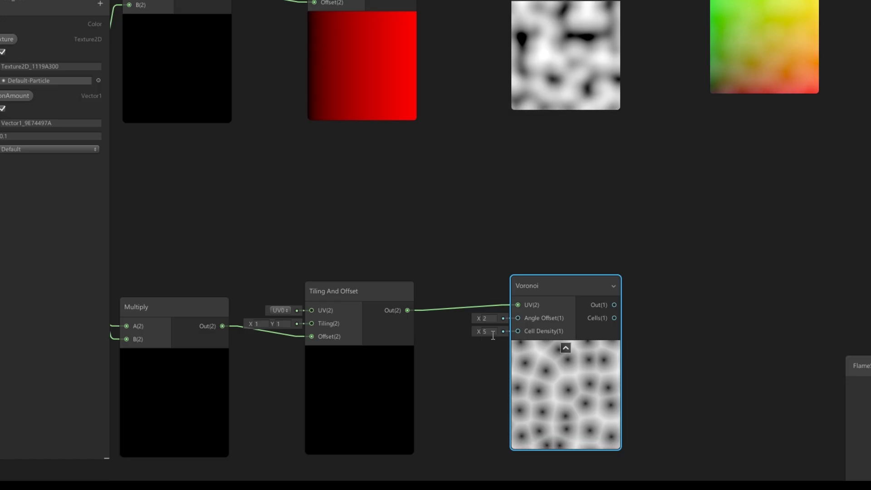
middle_click_drag(640, 317, 459, 344)
scroll(480, 329, "down", 3)
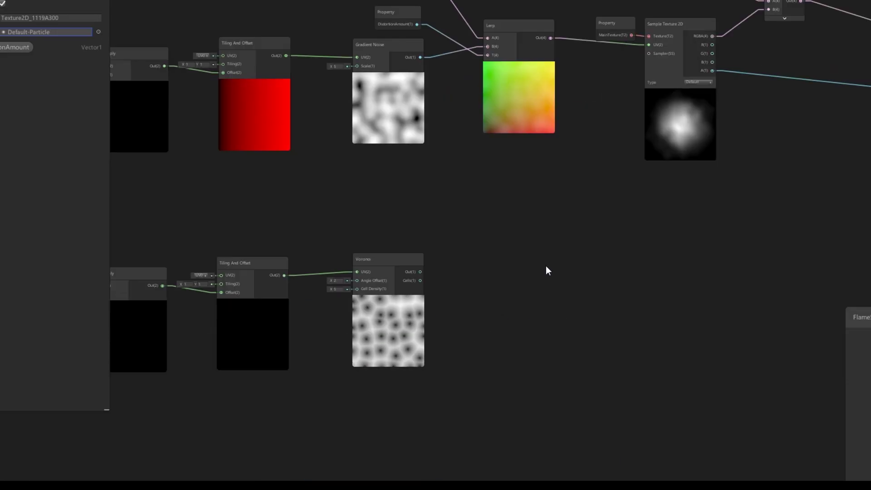
key("space")
type("powe")
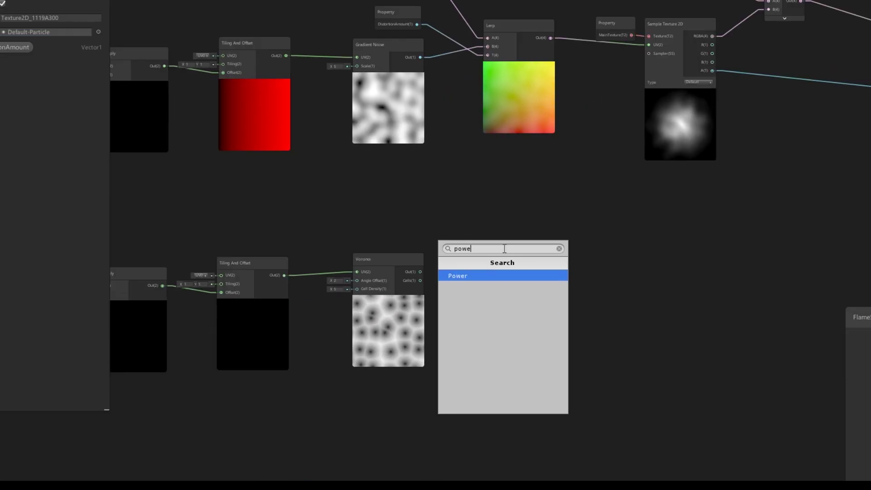
key("Return")
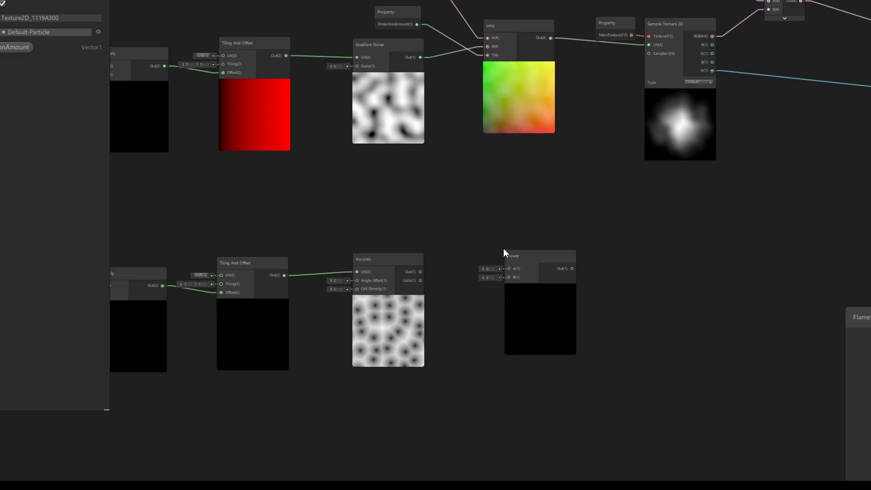
left_click_drag(509, 264, 502, 273)
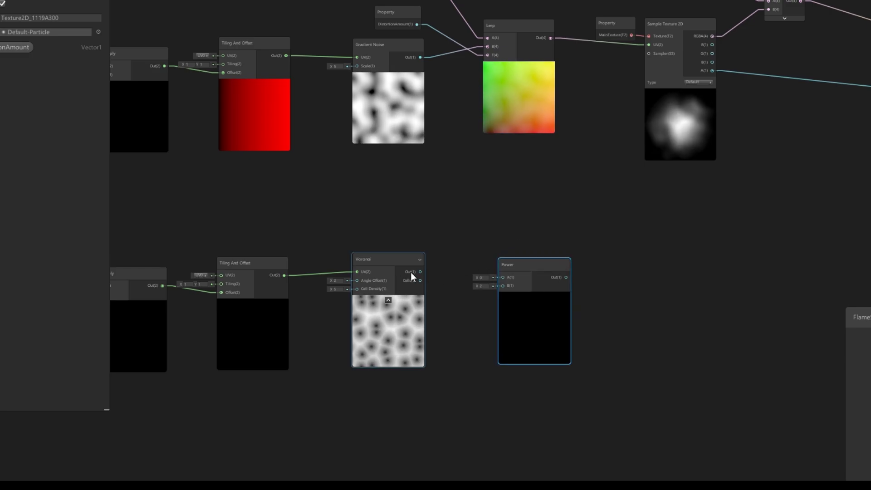
left_click_drag(421, 271, 469, 273)
Step: Add a Multiply node after Power, connecting Gradient Noise's output to A and Power's output to B
middle_click_drag(673, 227, 623, 233)
key("space")
type("mu")
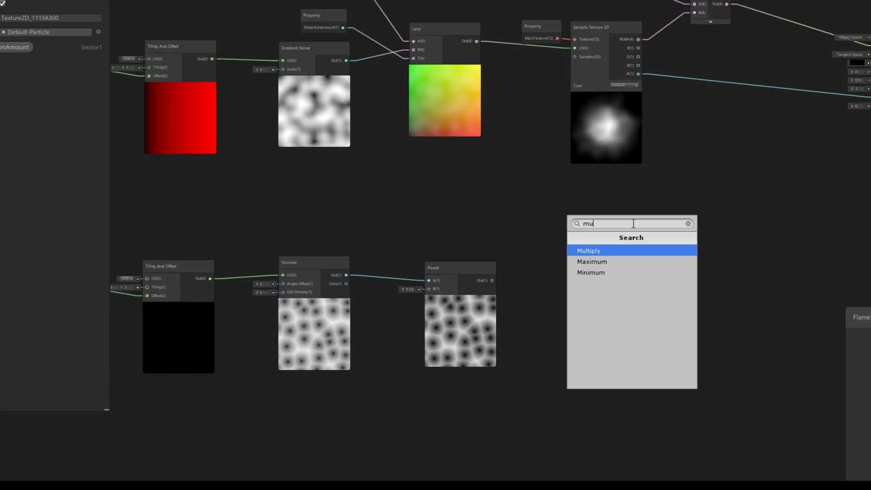
key("Return")
left_click_drag(614, 241, 585, 251)
left_click_drag(494, 282, 586, 260)
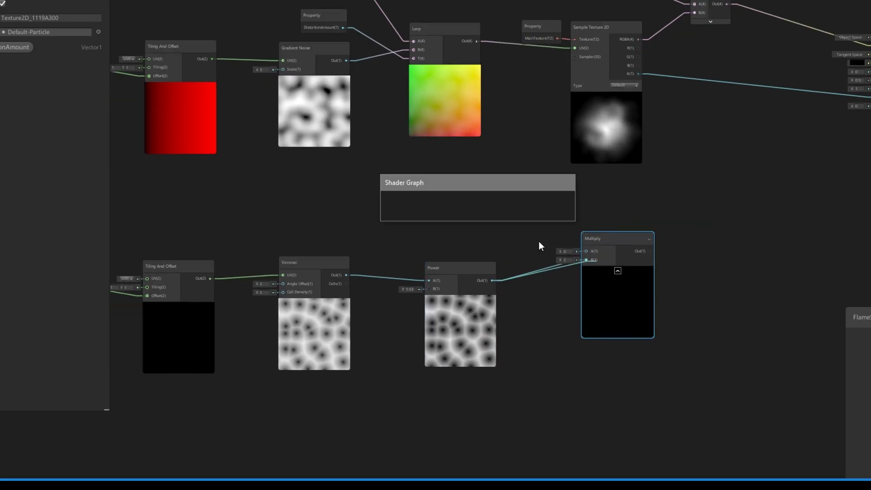
left_click_drag(346, 61, 587, 251)
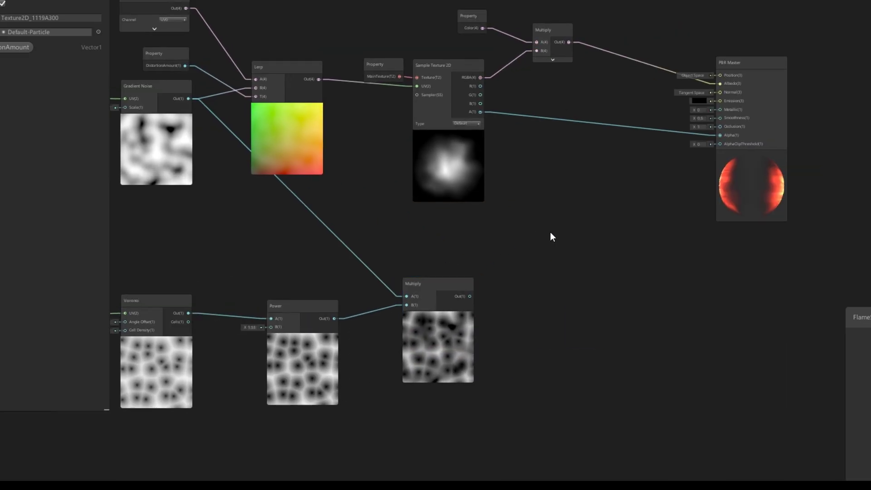
Step: Add another Multiply node with the Sample Texture 2D RGBA output in A and the combined-noise Multiply output in B
key("space")
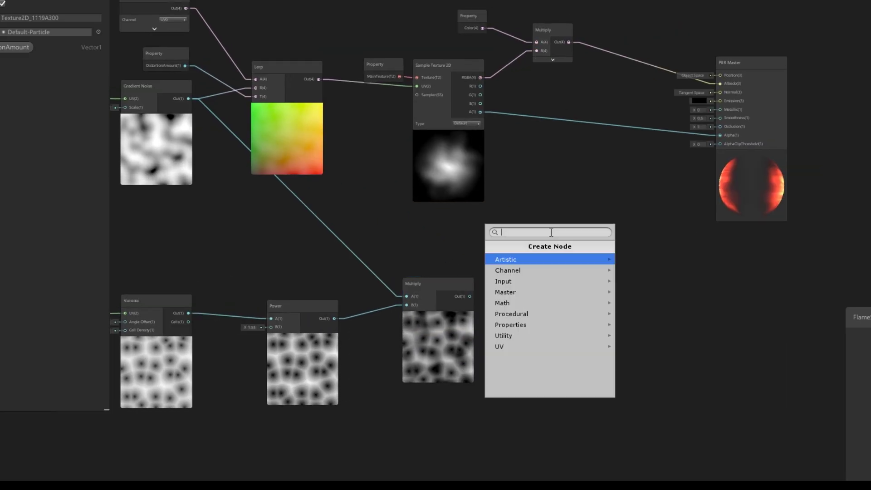
type("mu")
key("Return")
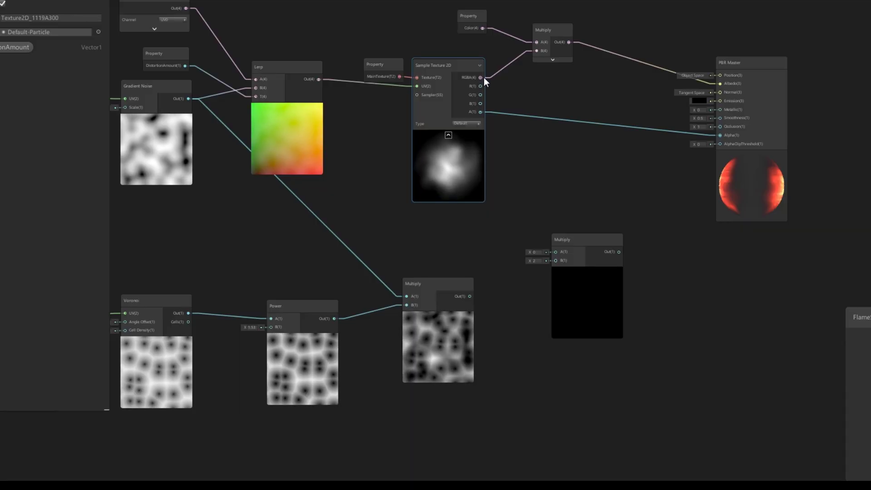
left_click_drag(481, 78, 556, 251)
left_click_drag(470, 296, 550, 263)
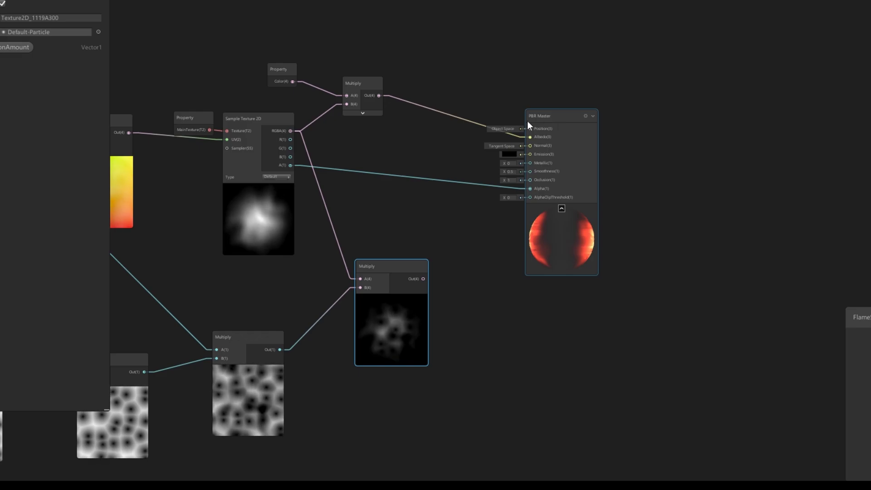
Step: Expand the preview of the color Multiply node and move it and the Color property closer to the PBR Master
left_click(366, 114)
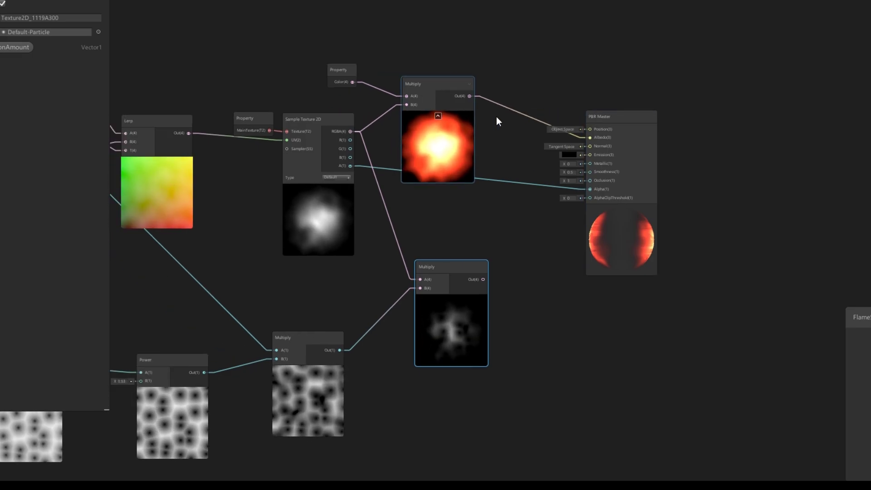
left_click_drag(490, 93, 592, 96)
left_click_drag(406, 79, 535, 88)
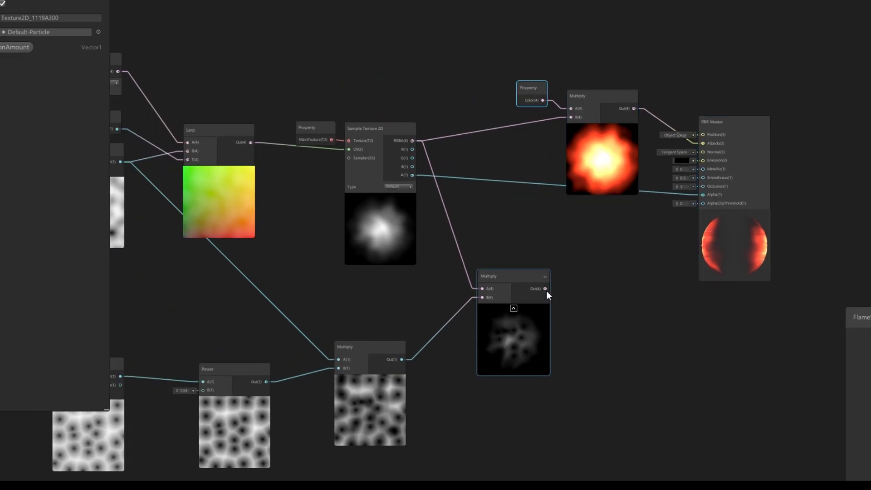
Step: Route the noise-masked texture into the color Multiply's B input and its output into PBR Master's Alpha, and save the asset
left_click_drag(547, 292, 569, 114)
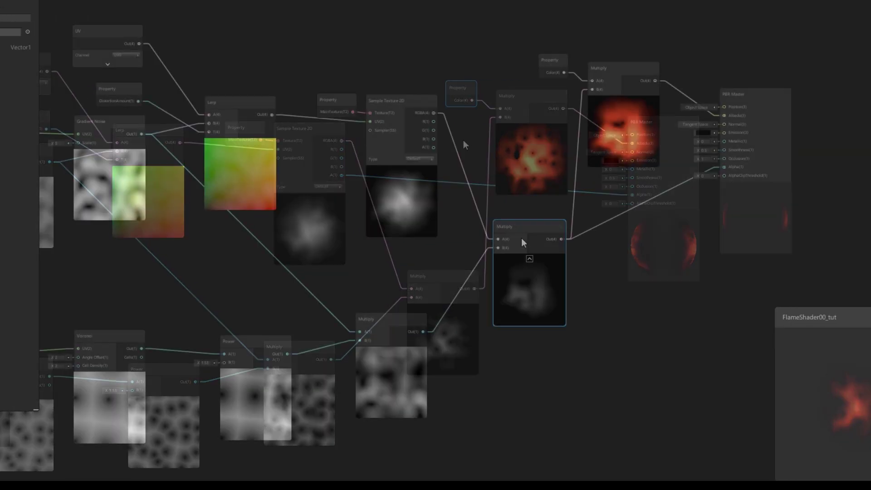
left_click_drag(654, 81, 723, 170)
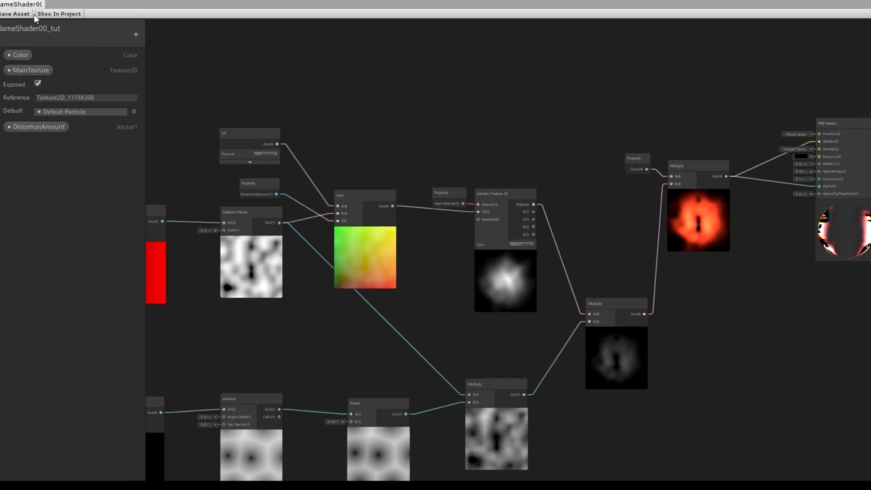
left_click(19, 17)
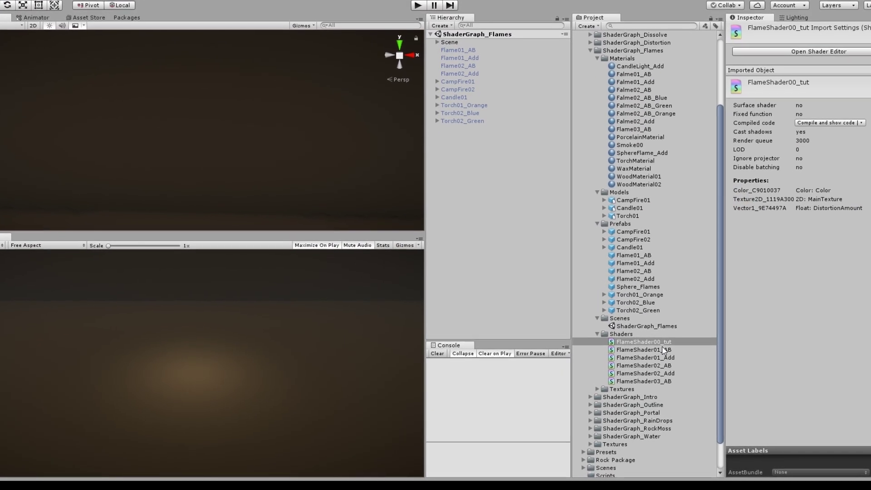
Step: Create a material from the FlameShader00_tut shader in the Shaders folder, keeping its default name
right_click(665, 344)
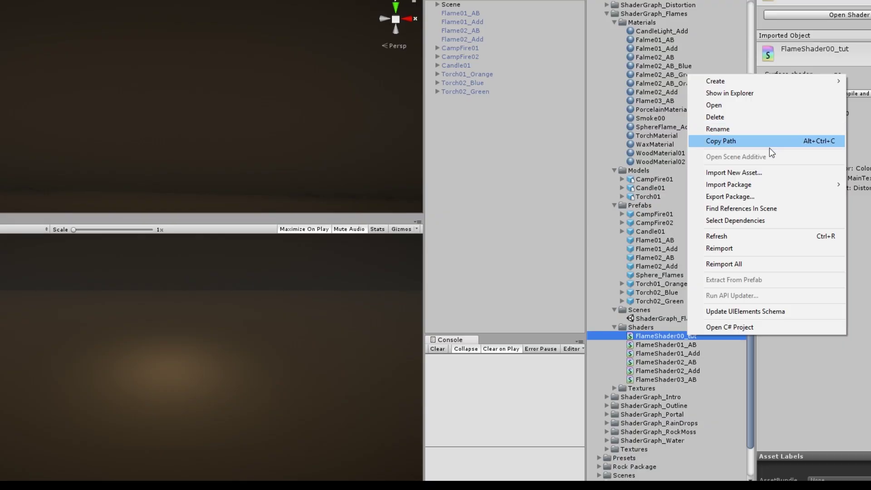
mouse_move(811, 84)
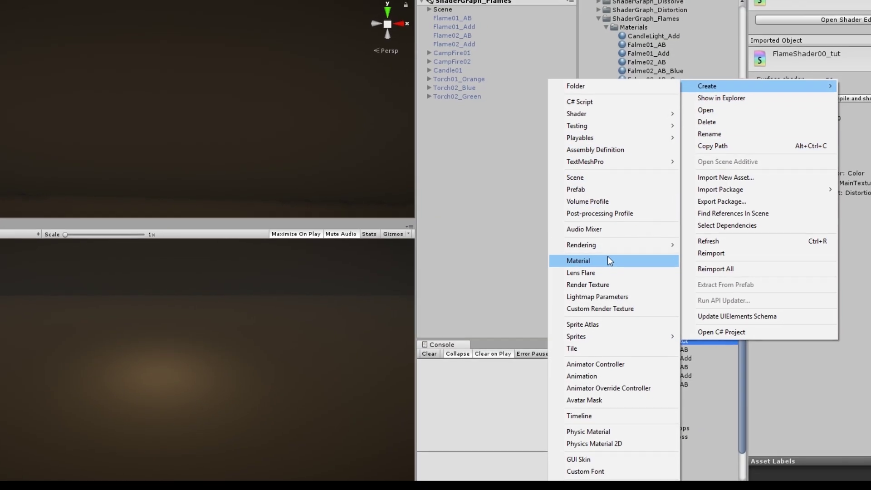
left_click(608, 260)
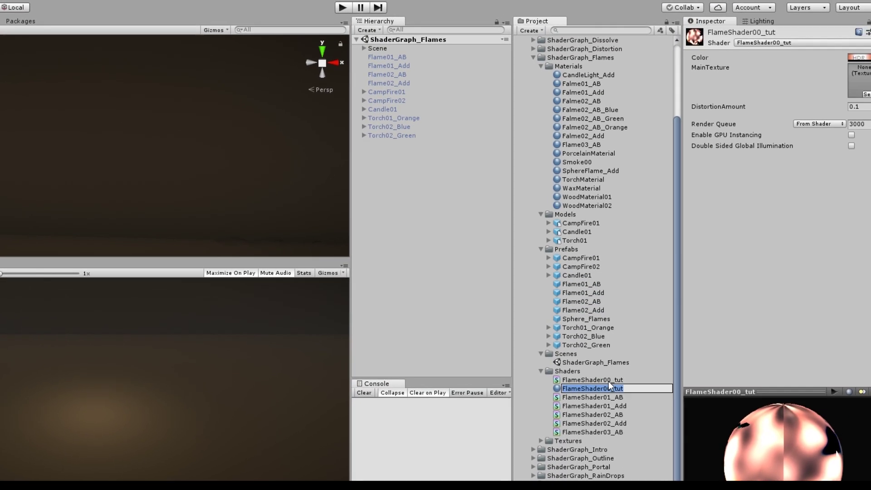
key("Return")
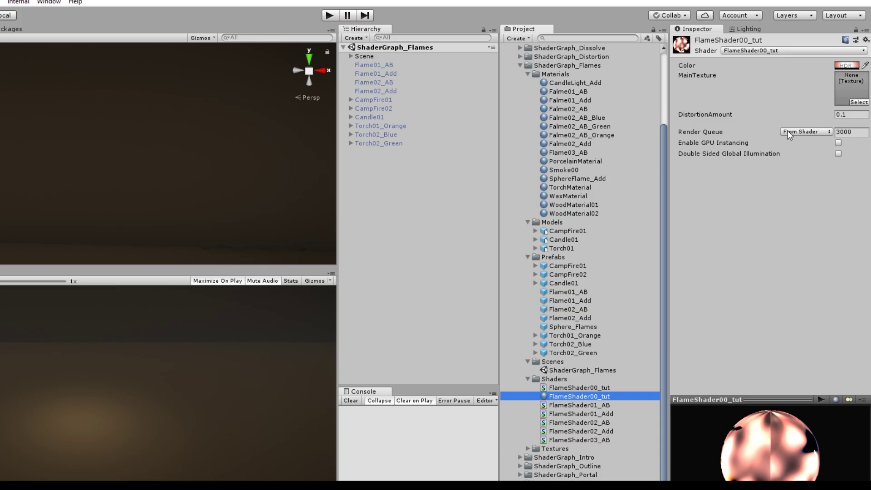
Step: Assign the Default-Particle texture to the new material's MainTexture
left_click(859, 103)
scroll(440, 338, "down", 10)
left_click(495, 356)
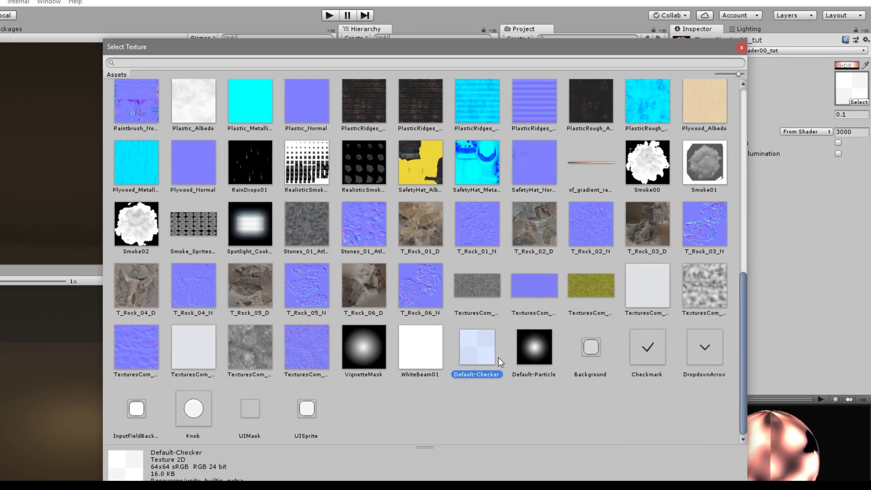
left_click(515, 363)
double_click(535, 347)
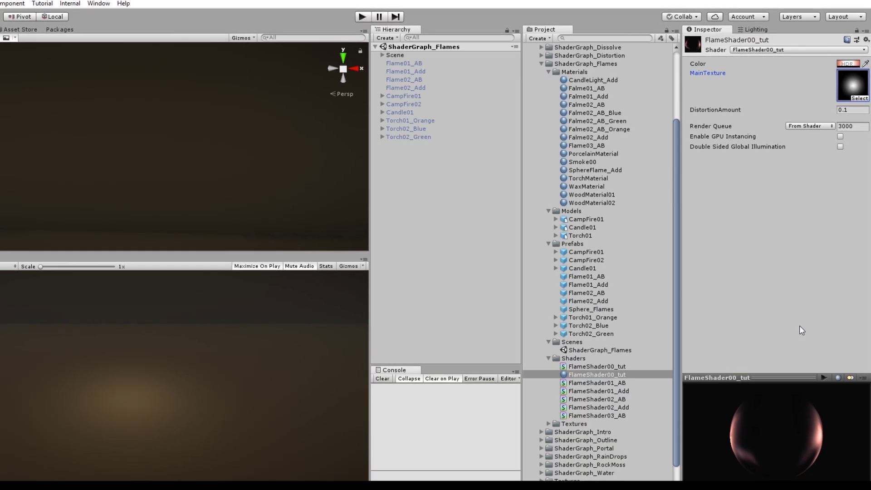
Step: Add a Quad to the scene and assign the FlameShader00_tut material to its Mesh Renderer
right_click(420, 162)
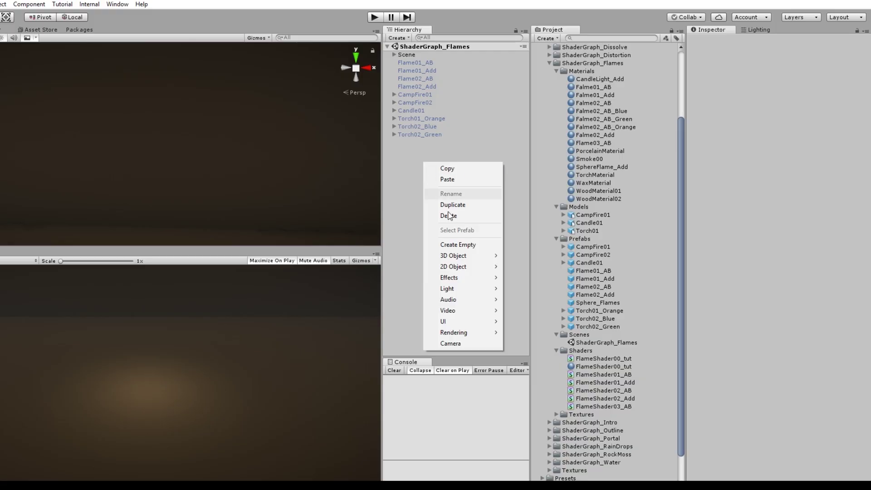
mouse_move(471, 256)
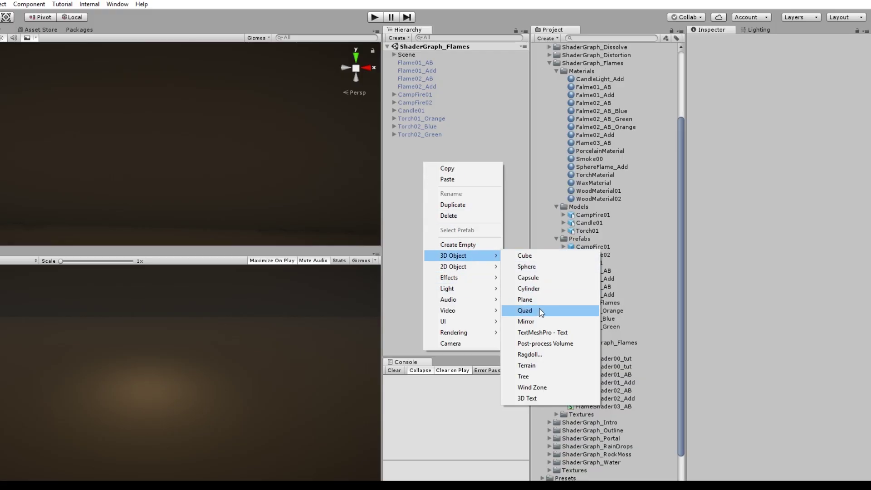
left_click(525, 311)
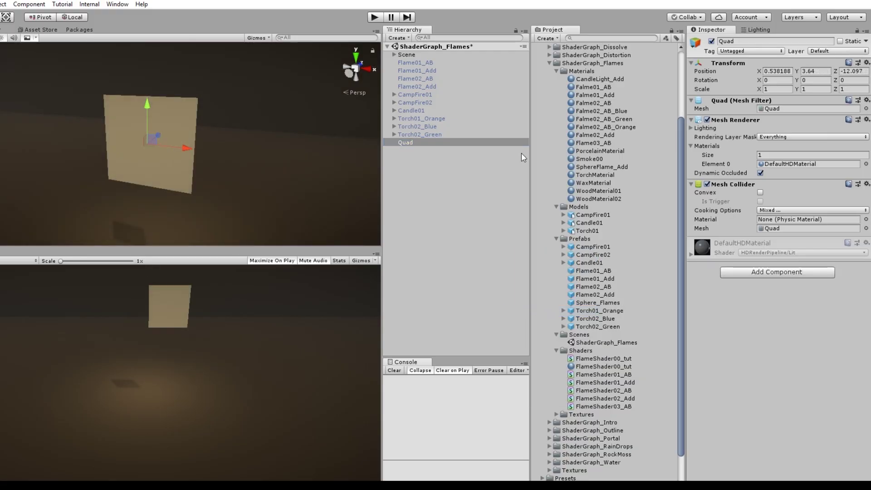
scroll(616, 339, "down", 3)
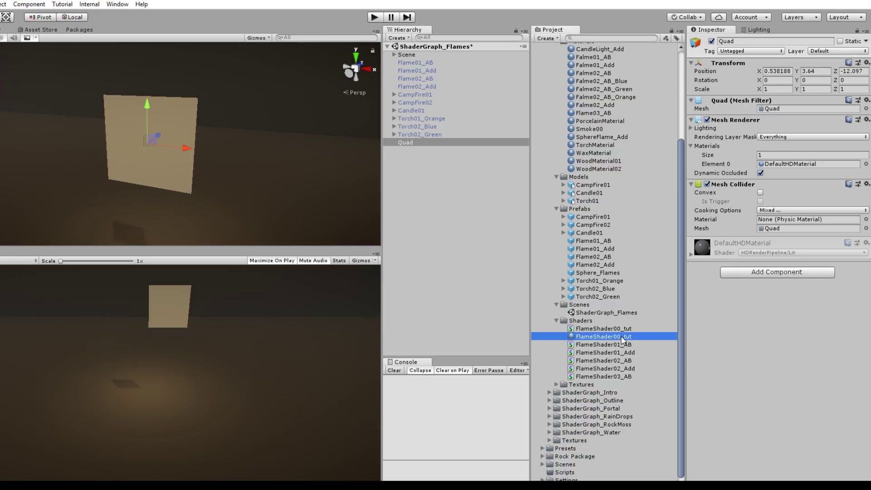
left_click_drag(801, 166, 801, 168)
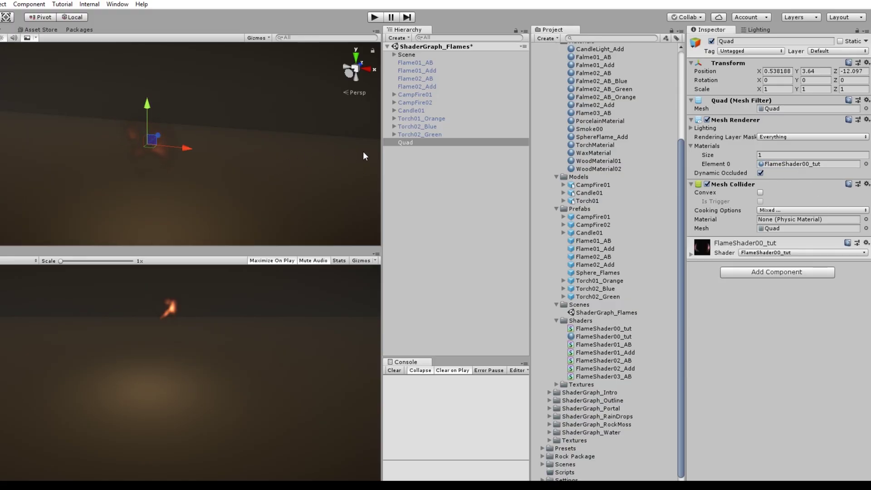
Step: Expand the quad's FlameShader00_tut material properties and adjust its DistortionAmount
left_click(709, 254)
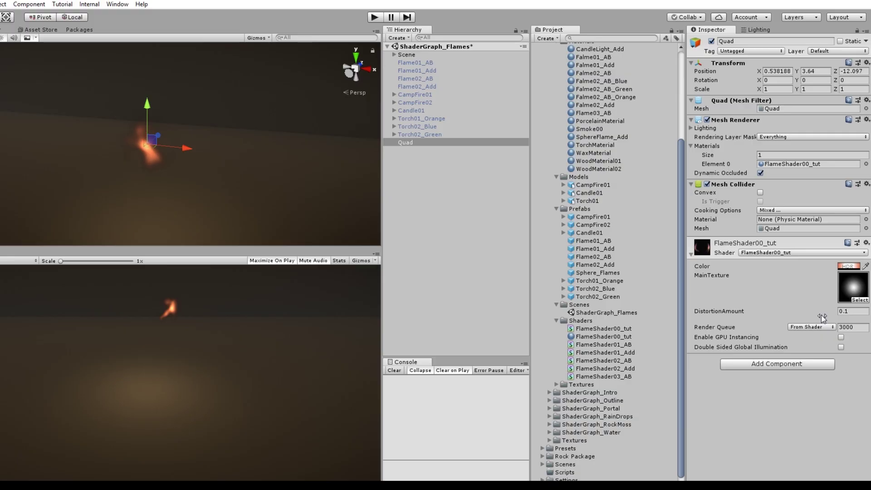
left_click_drag(833, 312, 857, 315)
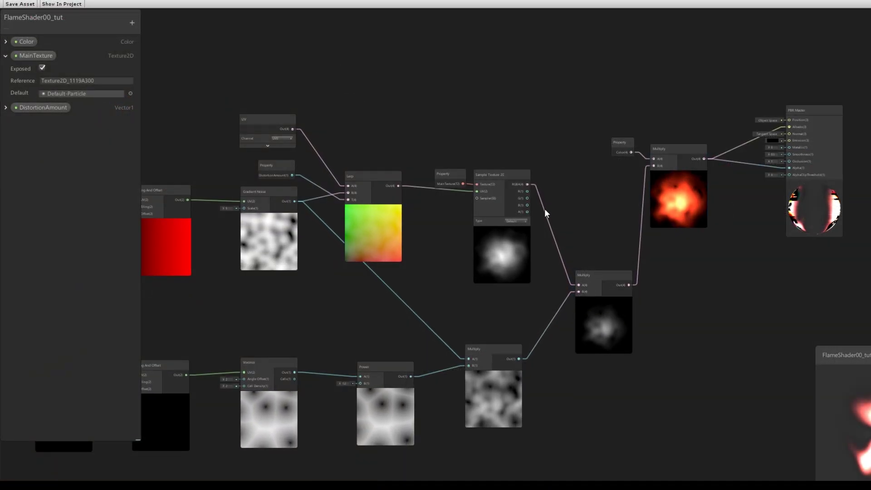
middle_click_drag(544, 209, 625, 203)
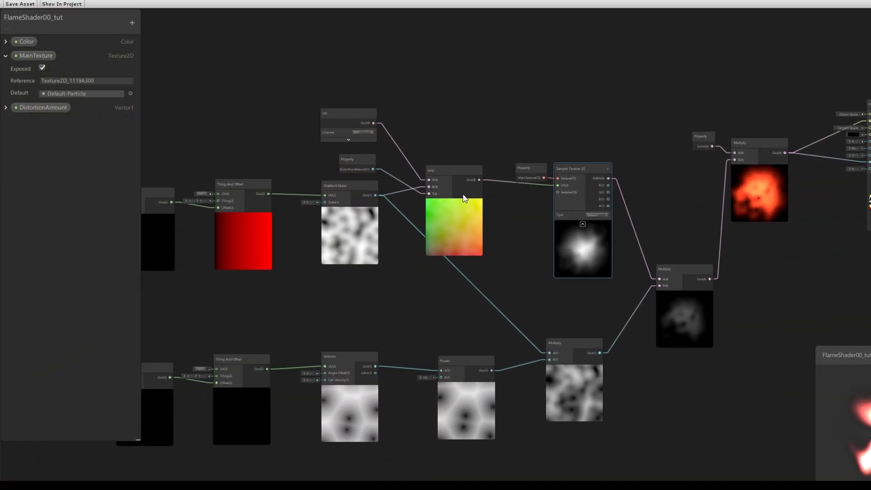
Step: Convert the Vector 2 node feeding the upper Multiply node, with Y -0.3, into an exposed property
middle_click_drag(439, 236, 688, 229)
scroll(284, 193, "up", 4)
left_click(386, 162)
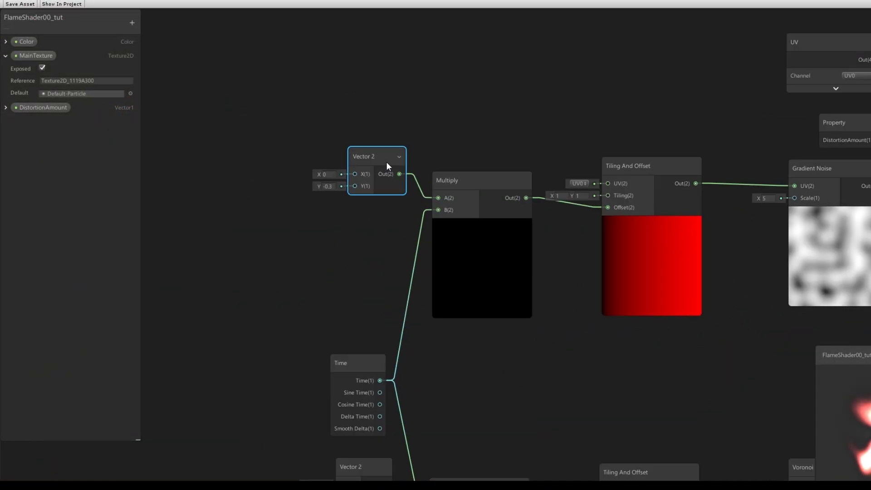
scroll(381, 181, "down", 2)
middle_click_drag(405, 216, 404, 185)
right_click(382, 140)
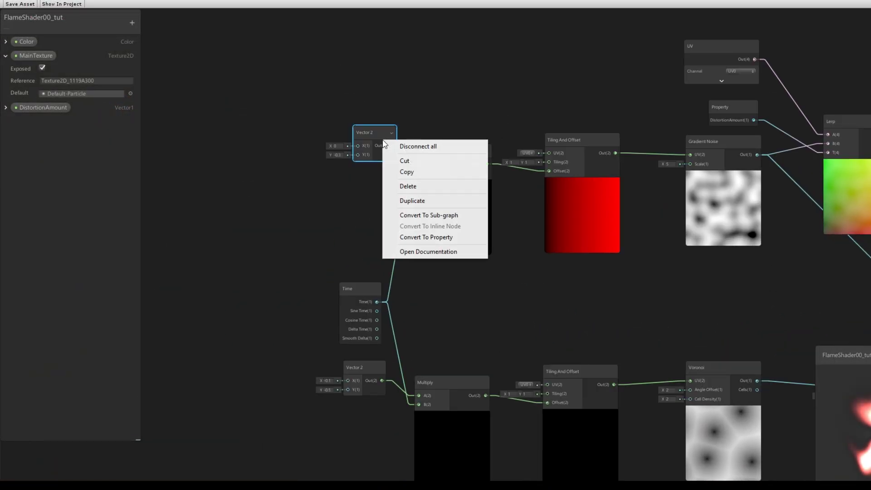
left_click(423, 236)
Step: Rename the new Vector2 property as DistortionSpeed
middle_click_drag(400, 215, 299, 196)
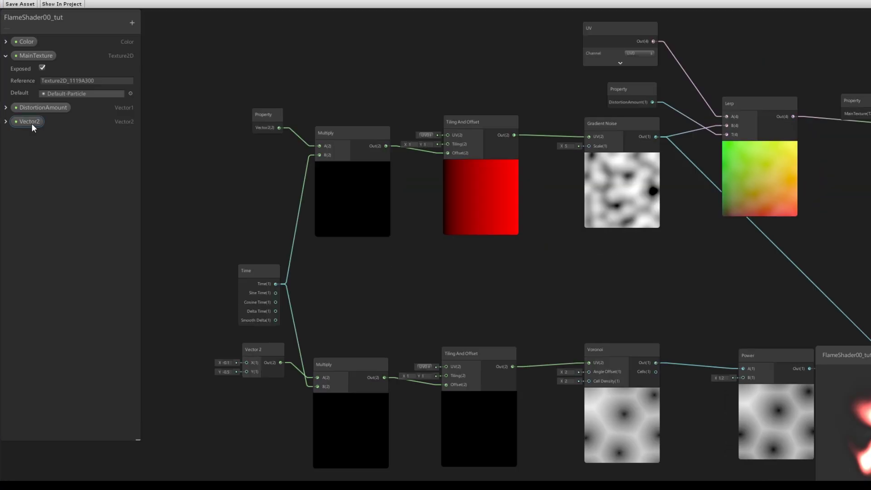
double_click(33, 122)
type("D")
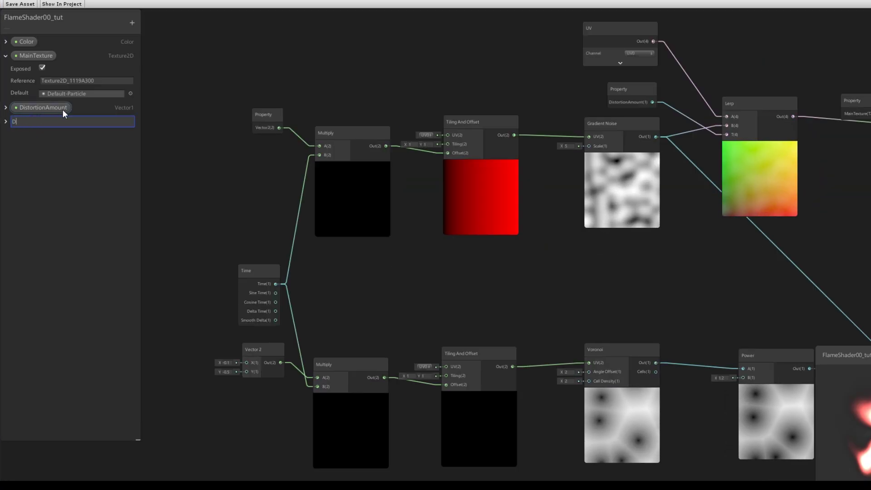
type("istortionSpeed")
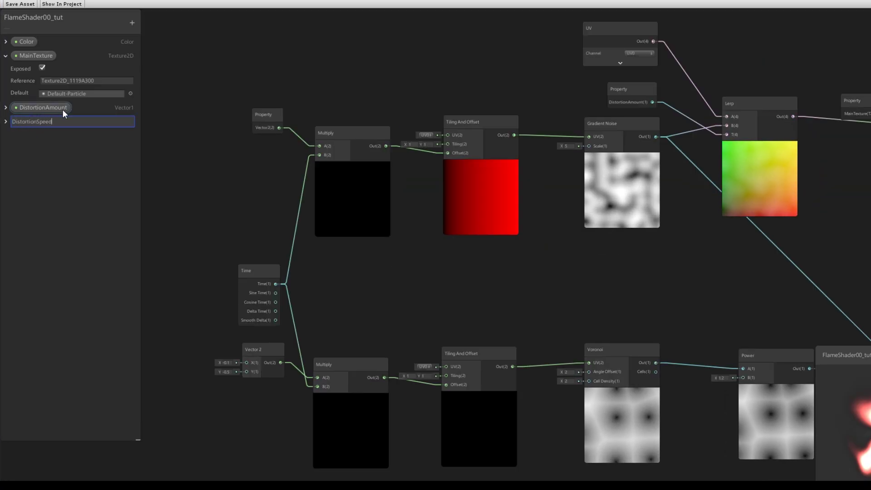
key("Return")
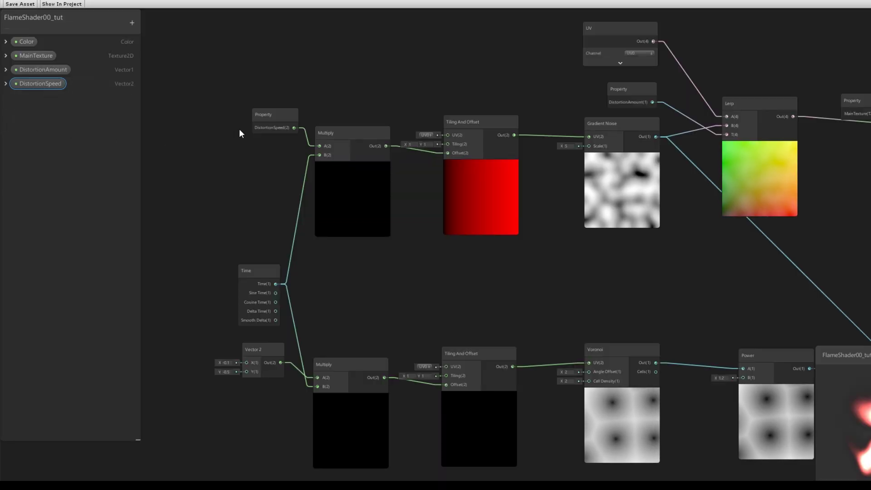
Step: Convert the Vector 2 node feeding the lower Multiply node into a property named DissolveSpeed
right_click(268, 349)
left_click(325, 440)
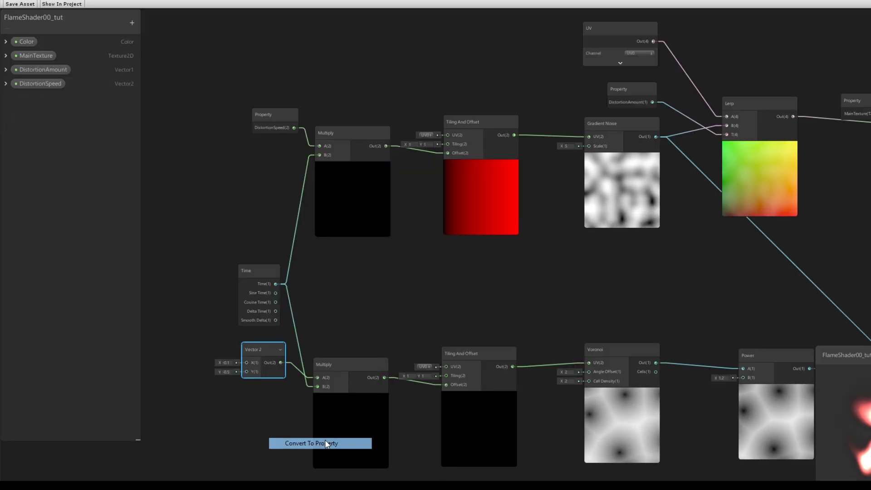
double_click(34, 98)
type("DissolveSpeed")
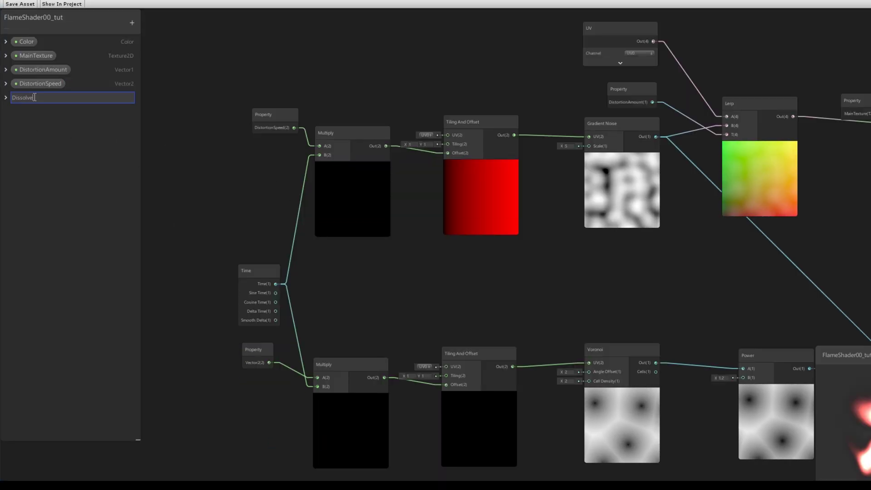
key("Return")
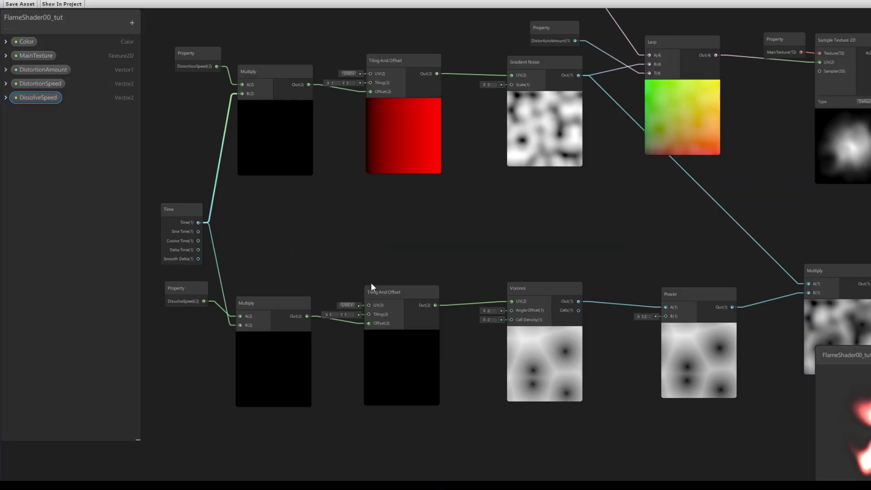
Step: Add a Vector1 property named DissolveScale with a default value of 2
mouse_move(486, 320)
left_mouse_down()
mouse_move(467, 318)
mouse_move(514, 320)
mouse_move(501, 323)
left_mouse_up()
left_click(490, 319)
type("2")
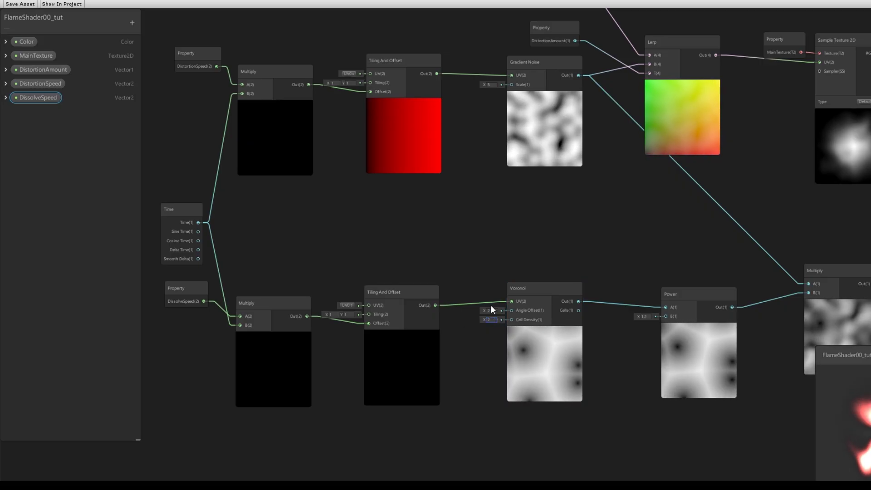
left_click(129, 24)
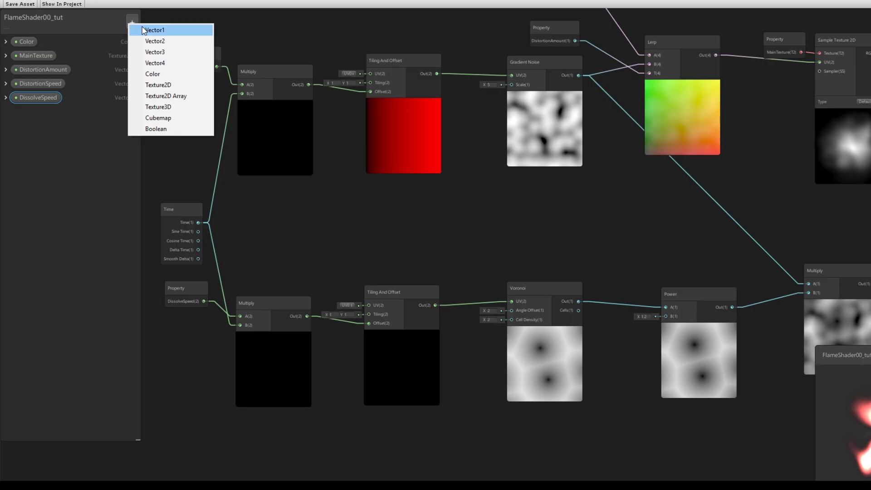
left_click(143, 30)
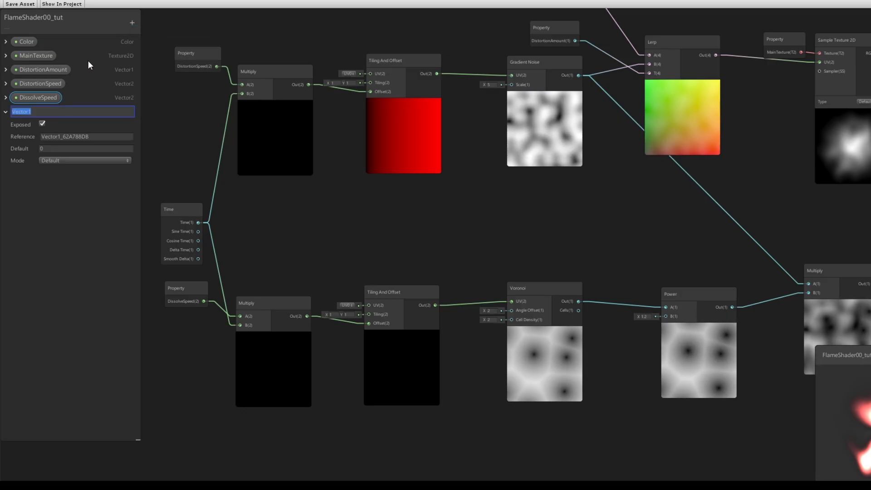
type("DissolveScale")
key("Return")
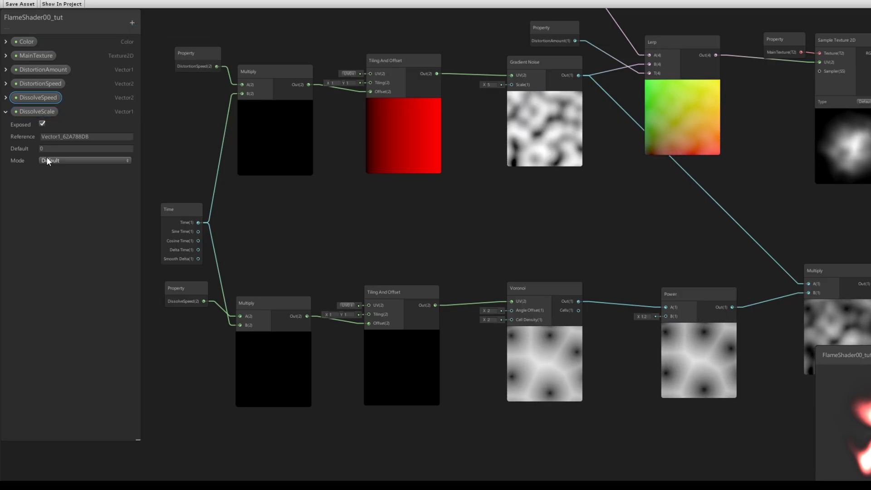
left_click(44, 147)
type("2")
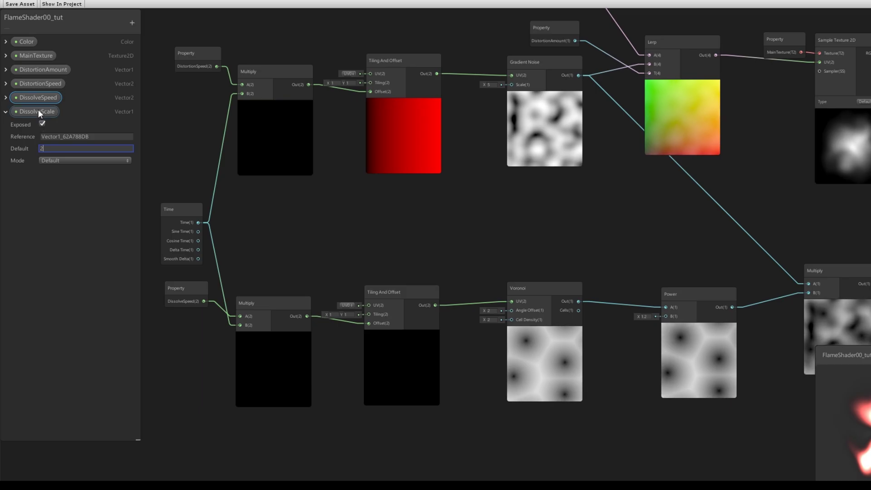
Step: Place the DissolveScale property in the graph beside the Voronoi node and connect it to Cell Density
left_click(38, 110)
left_click_drag(405, 262, 468, 273)
left_click_drag(506, 295, 511, 321)
left_click_drag(489, 287, 470, 310)
Step: Add a Vector1 property named DistortionScale with default 5 and move it directly below DistortionAmount in the property list
left_click(132, 23)
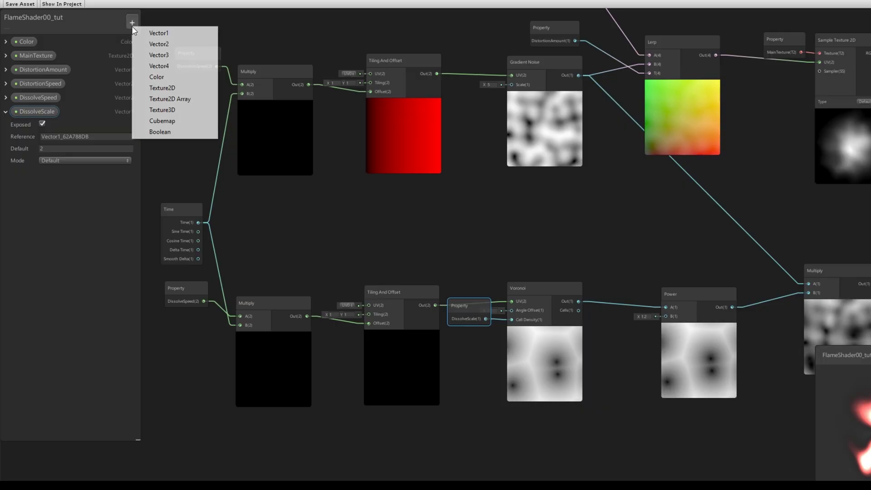
left_click(159, 34)
type("D")
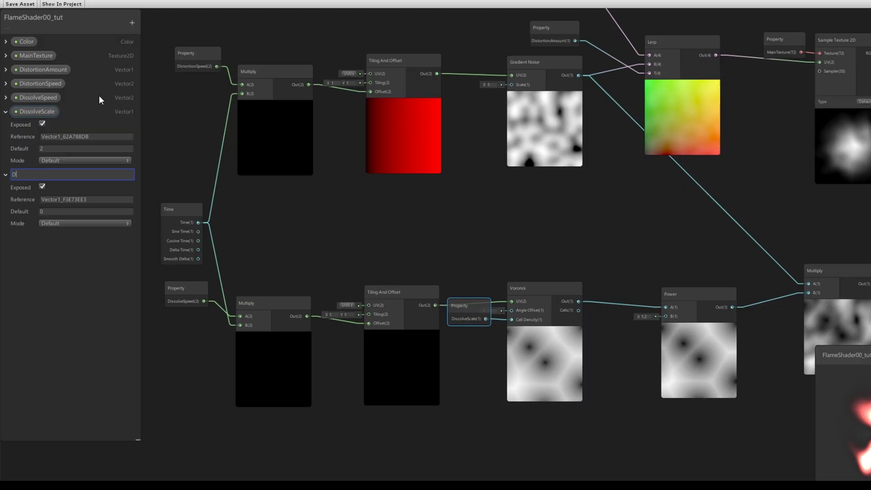
type("istortionScale")
key("Return")
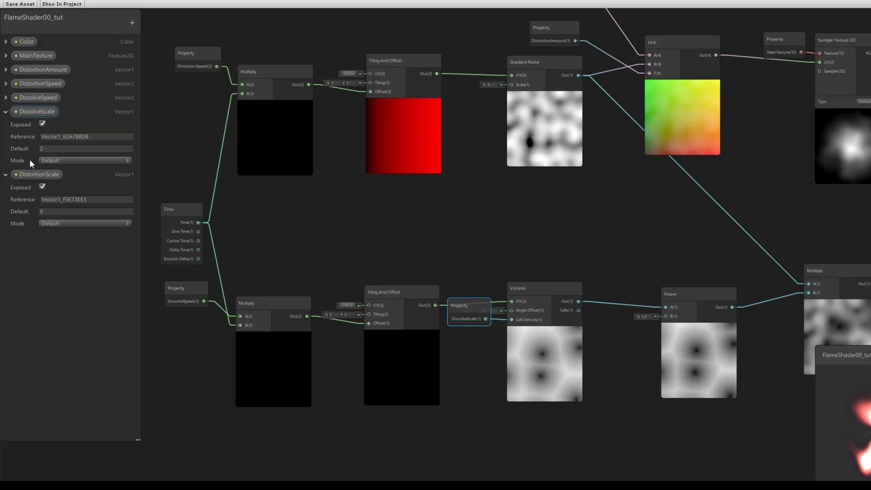
left_click_drag(30, 173, 46, 82)
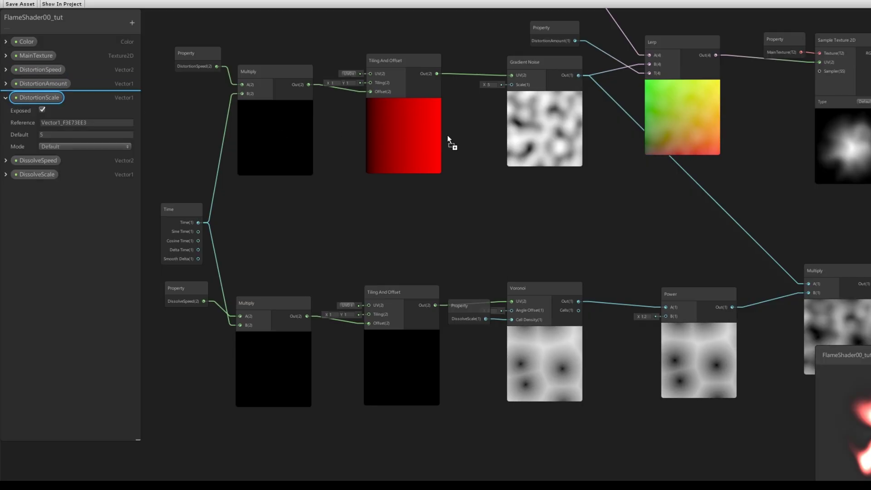
Step: Place the DistortionScale property beside the Gradient Noise node and connect it to the noise Scale input
left_click_drag(447, 136, 462, 86)
left_click_drag(504, 107, 474, 66)
left_click(479, 91)
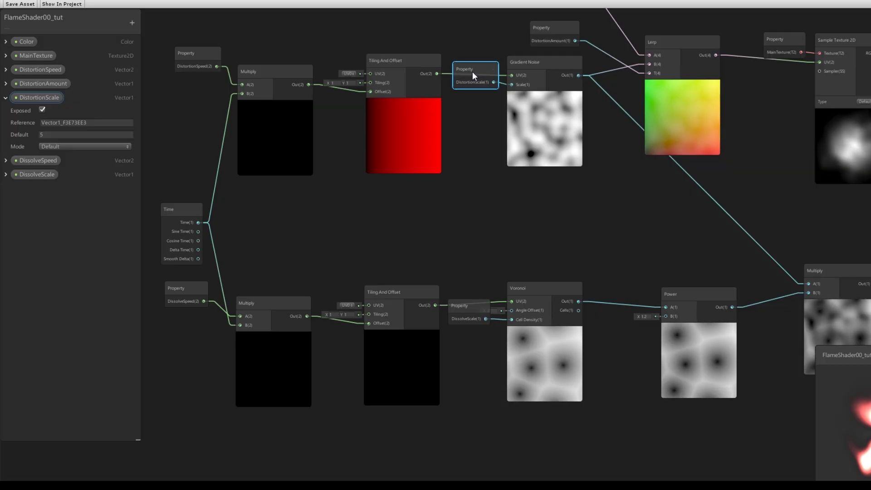
Step: Add a Vector1 property named DissolveAmount with a default value of 1.2
left_click(159, 31)
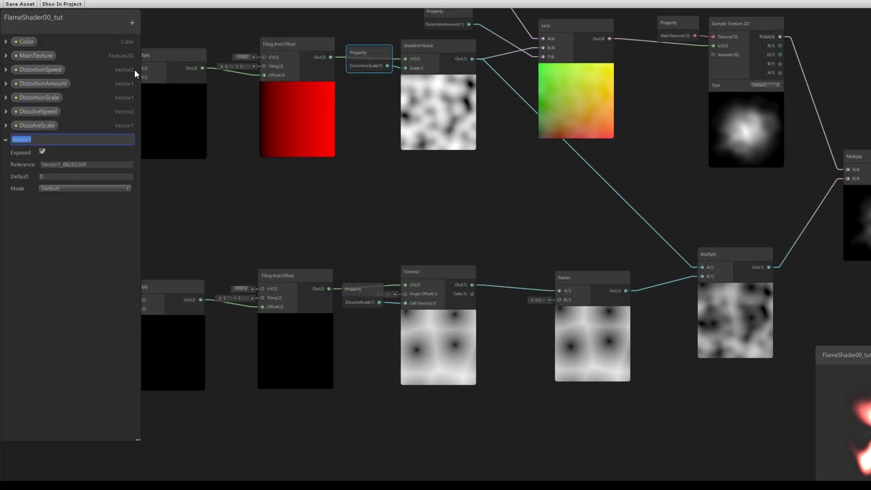
type("DissolveAmount")
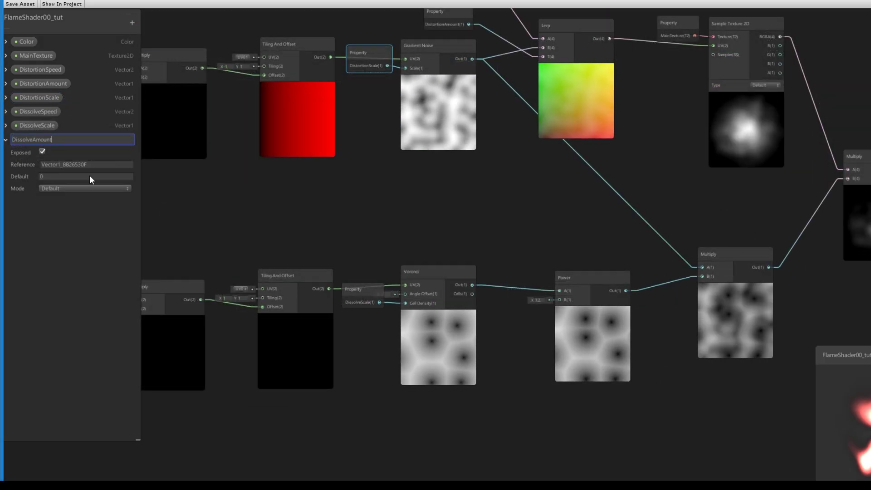
left_click(89, 176)
type("1.2")
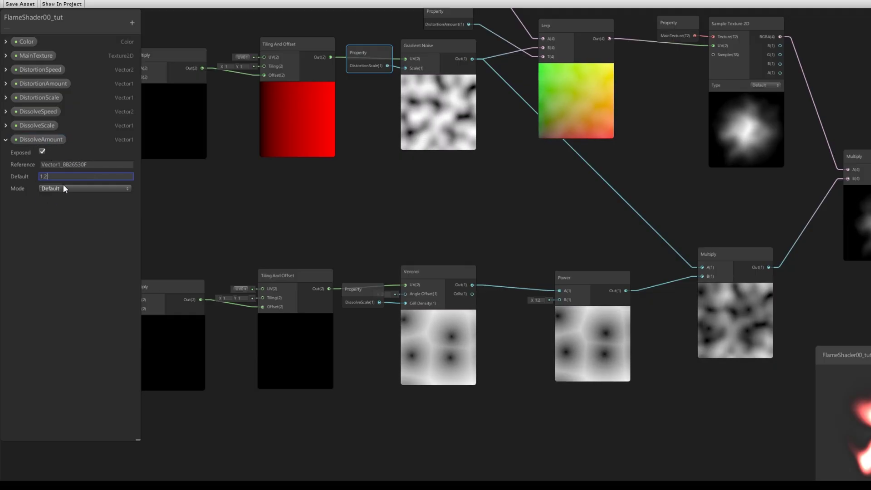
Step: Try Slider mode on DissolveAmount, returning it to Default mode with a default value of 1.2
left_click(64, 211)
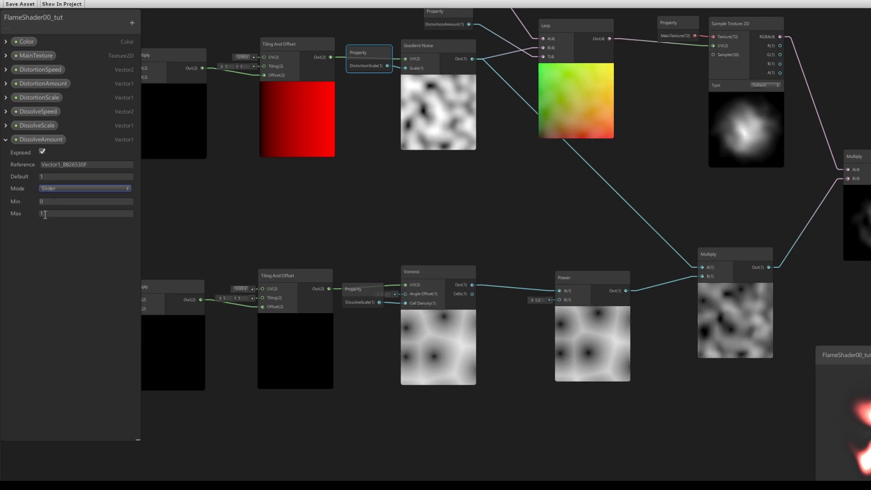
left_click(50, 188)
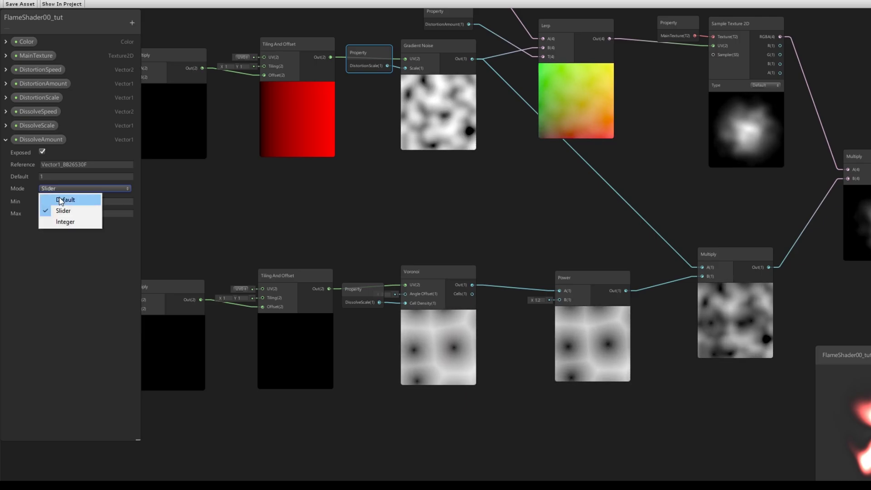
left_click(57, 197)
left_click(56, 177)
type("1.2")
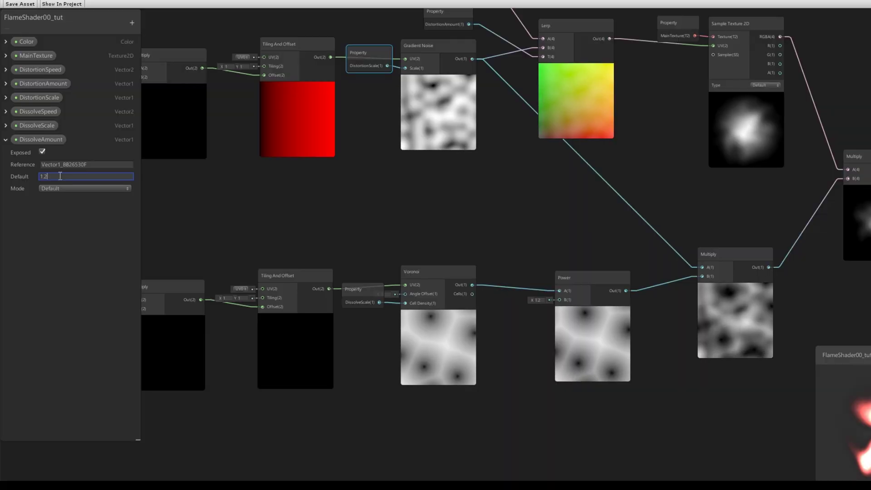
Step: Connect the DissolveAmount property to the Power node's B input and save the shader asset
left_click_drag(41, 140, 560, 300)
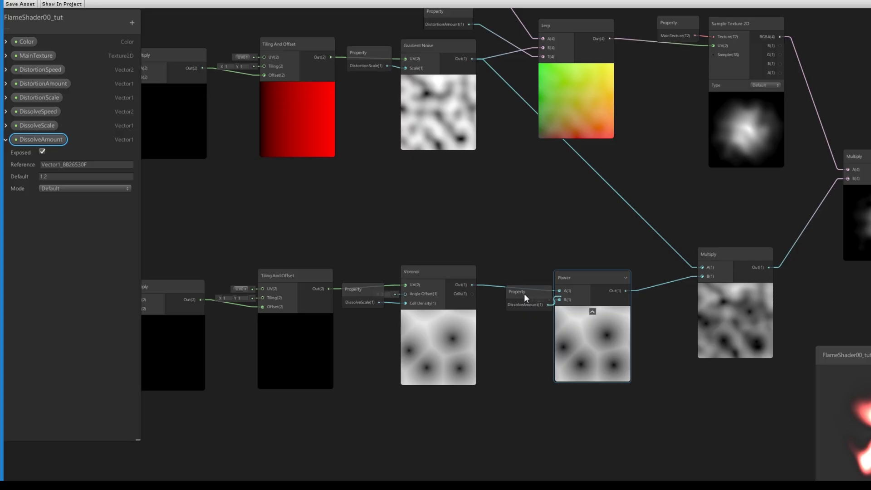
left_click_drag(524, 293, 511, 287)
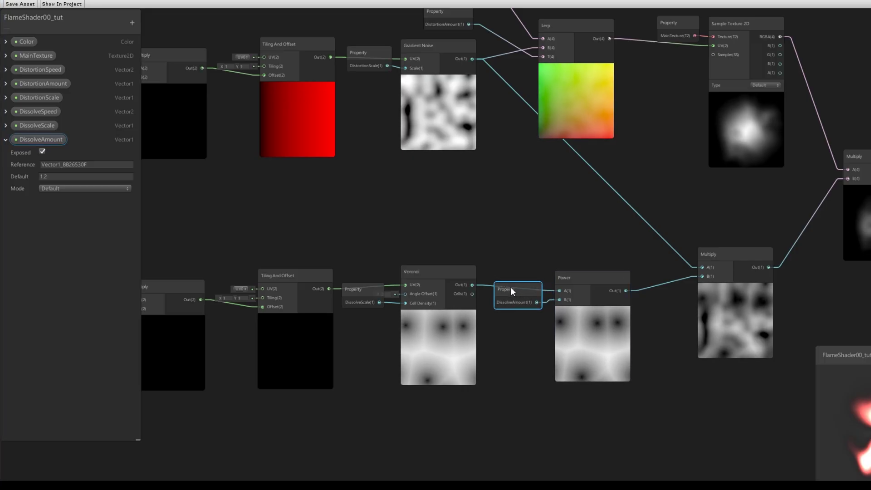
left_click(6, 111)
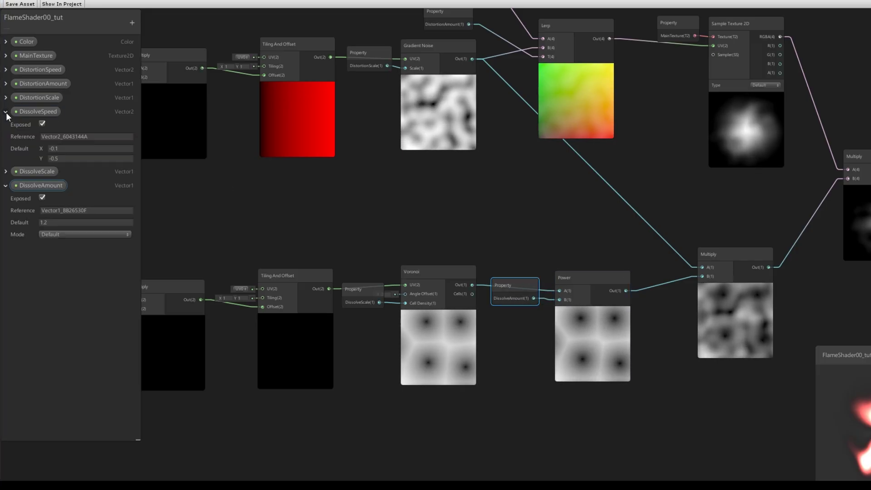
left_click(6, 112)
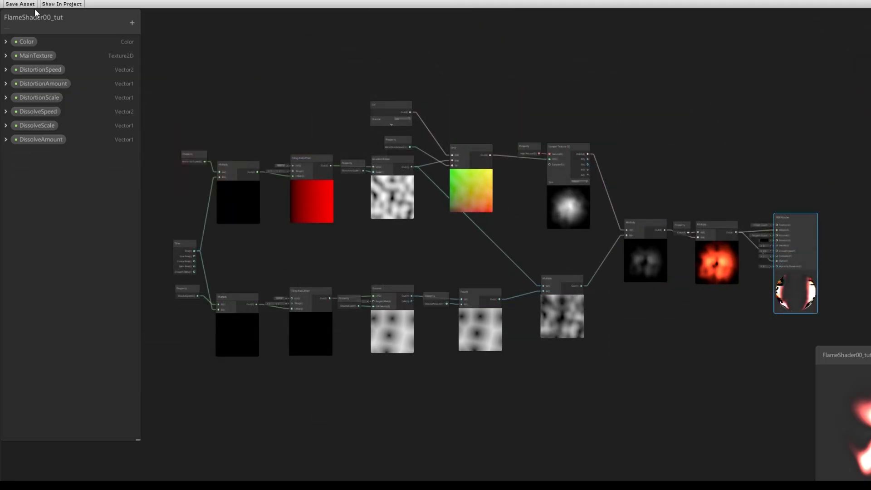
left_click(28, 4)
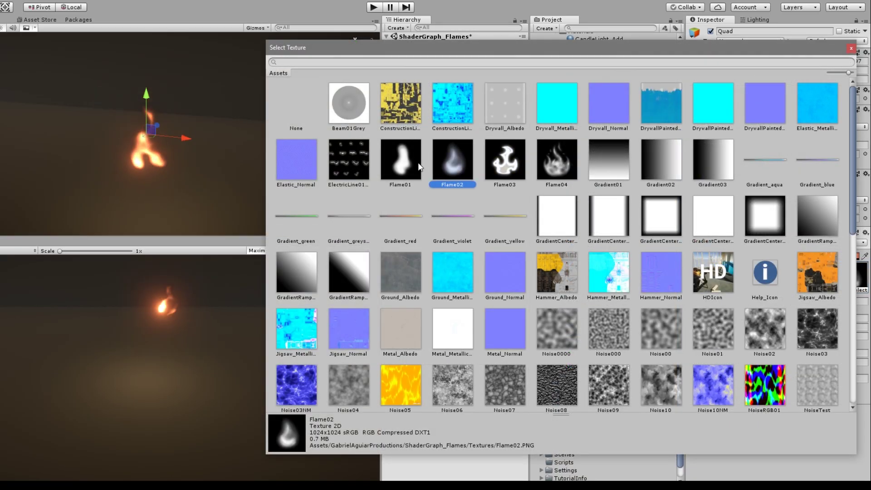
Step: Choose Flame01 as the texture of the quad's flame material
left_click(416, 161)
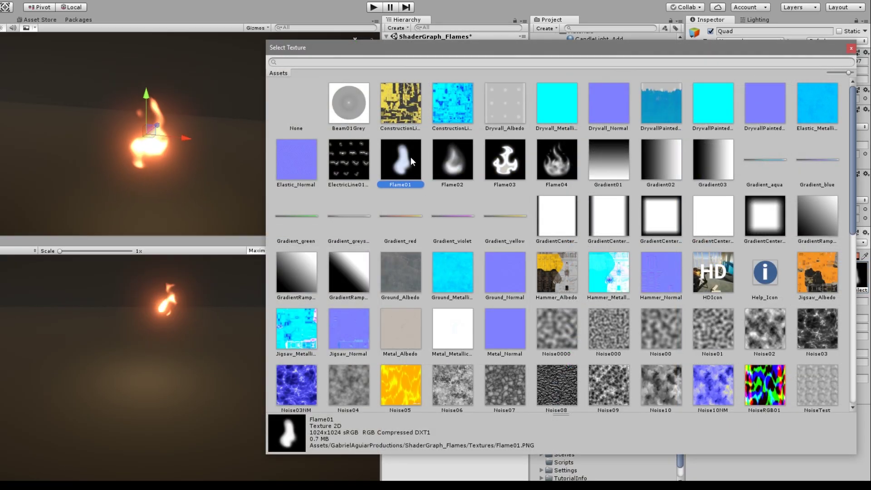
double_click(410, 157)
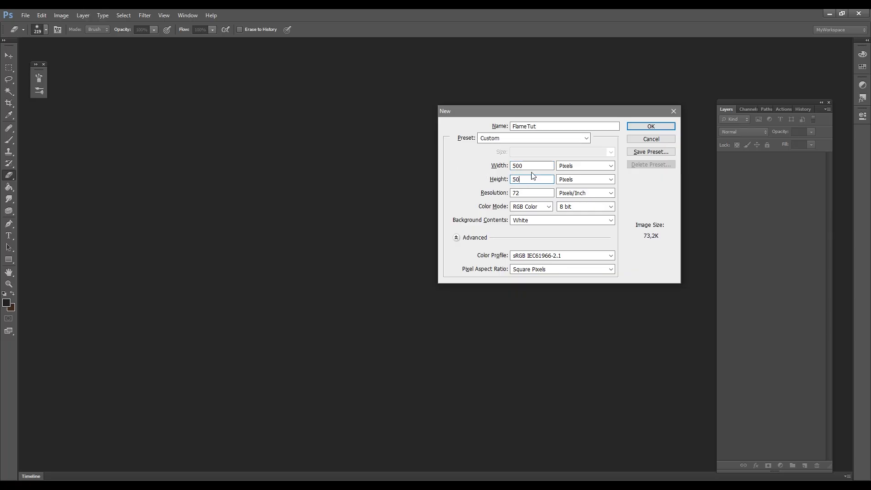
Step: In Photoshop, create a 500 by 500 pixel document named FlameTut01 and fill its background with black (000000)
type("0")
left_click(637, 127)
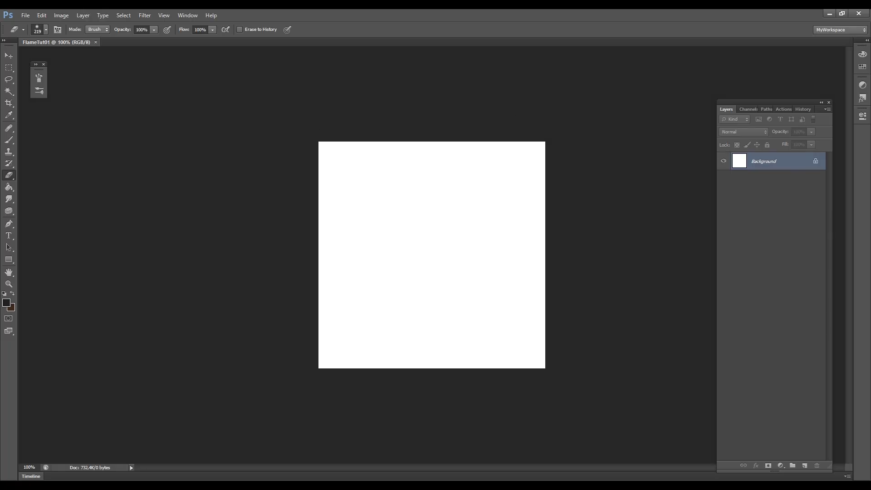
left_click(6, 302)
left_click(552, 352)
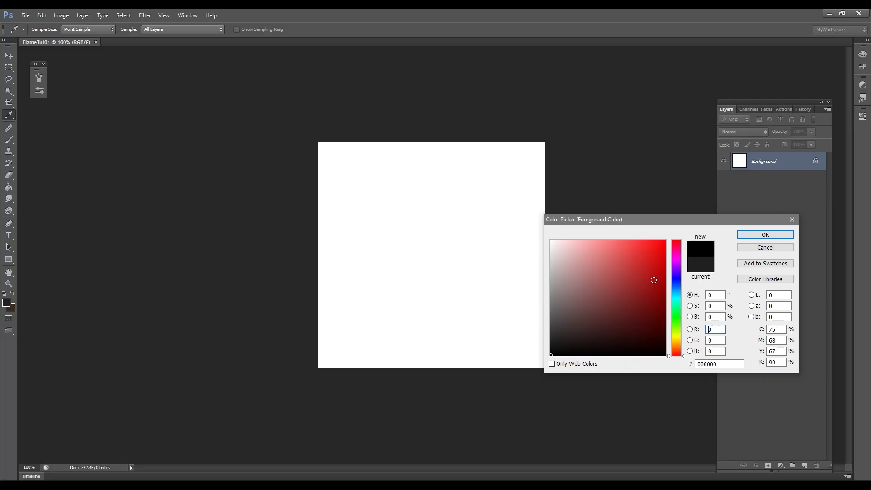
left_click(747, 237)
left_click(493, 243)
scroll(490, 235, "up", 3, "alt")
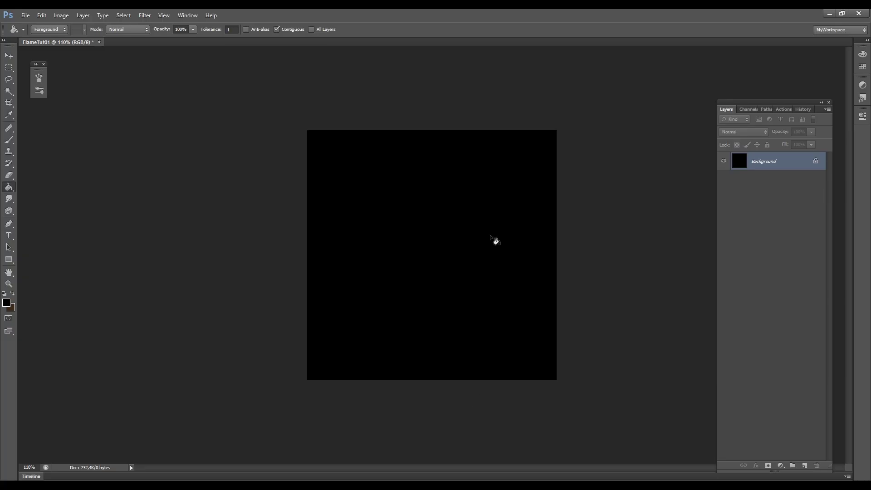
Step: Add a new empty layer above the Background and make white the foreground color
left_click_drag(729, 102, 716, 97)
key("ctrl+shift+n")
key("Return")
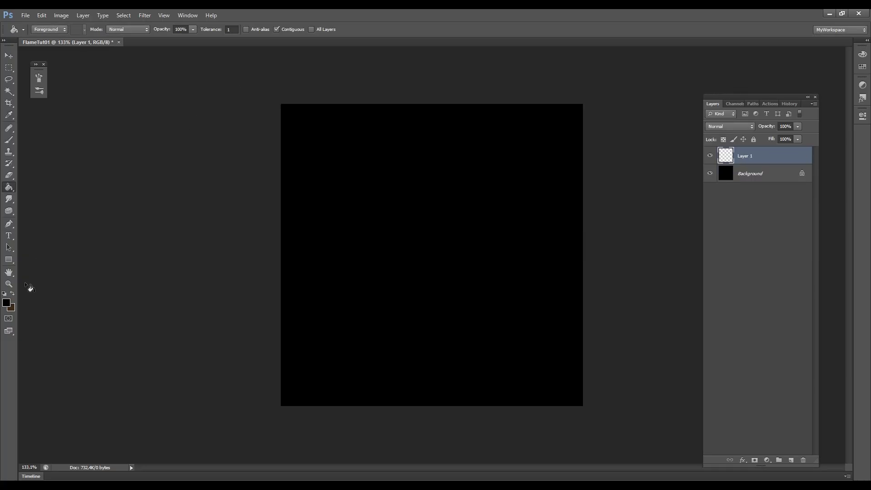
left_click(9, 303)
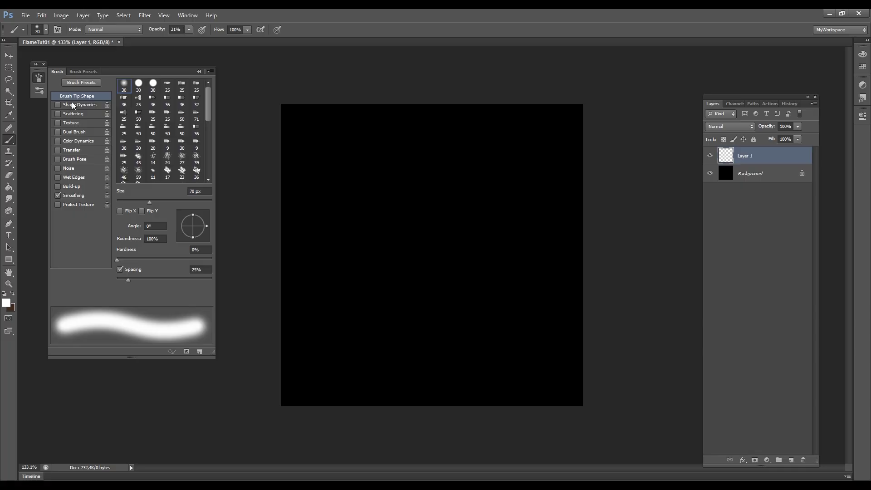
Step: Enable Shape Dynamics and Transfer for the brush, with size and opacity jitter controlled by Pen Pressure
left_click(73, 105)
left_click(169, 128)
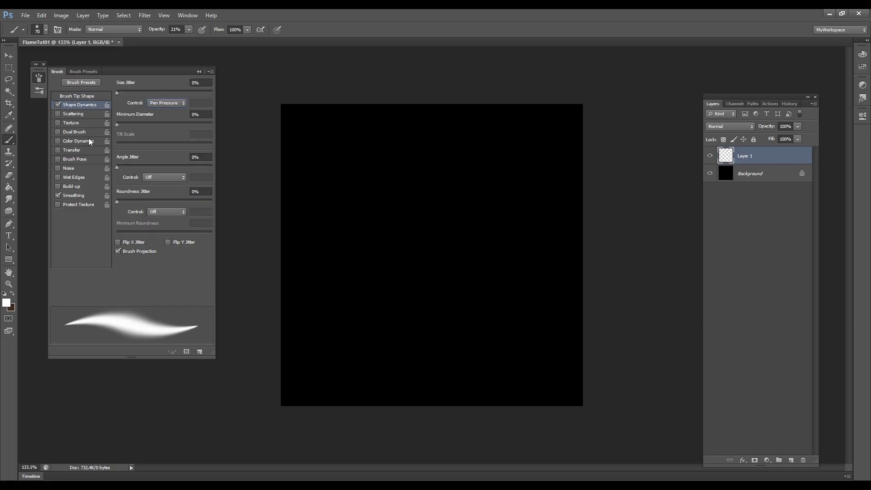
left_click(72, 151)
left_click(167, 103)
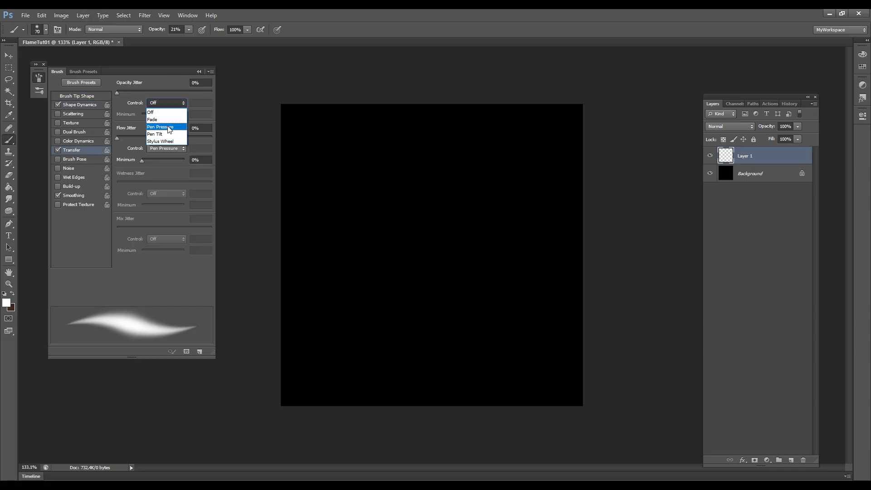
left_click(162, 120)
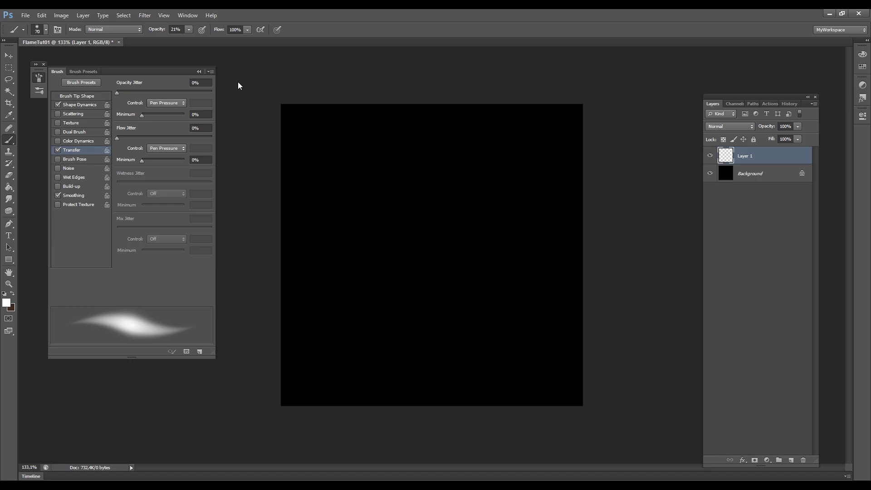
Step: Paint a soft flame shape with a wide base and narrow tip on Layer 1, starting with a 190 px brush at 20% opacity
right_click_drag(422, 303, 443, 295, "alt")
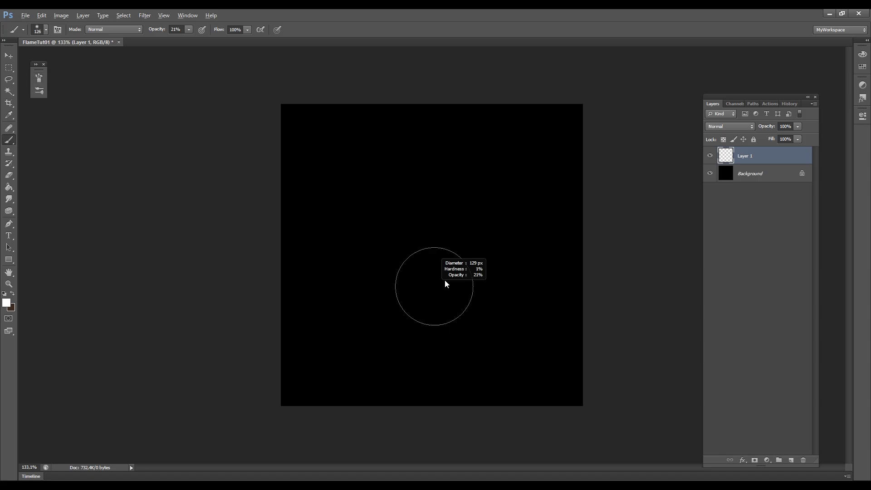
left_click(189, 29)
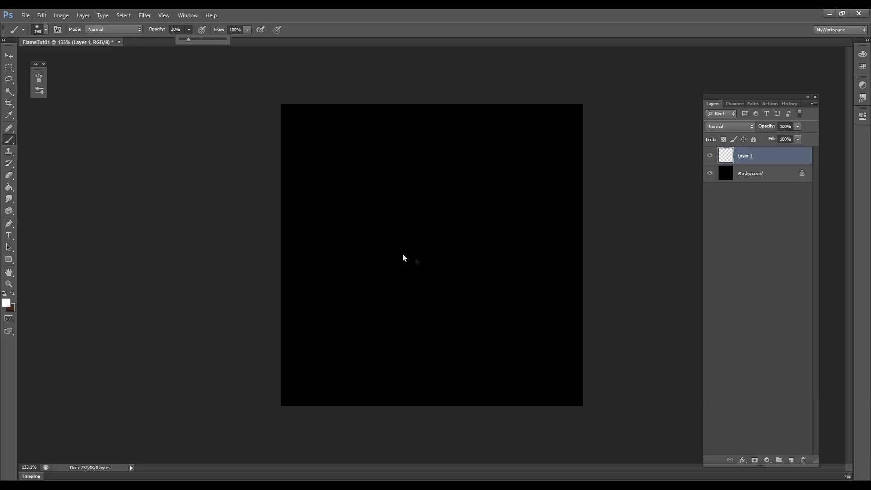
mouse_move(400, 267)
left_mouse_down()
mouse_move(371, 204)
mouse_move(388, 124)
left_mouse_up()
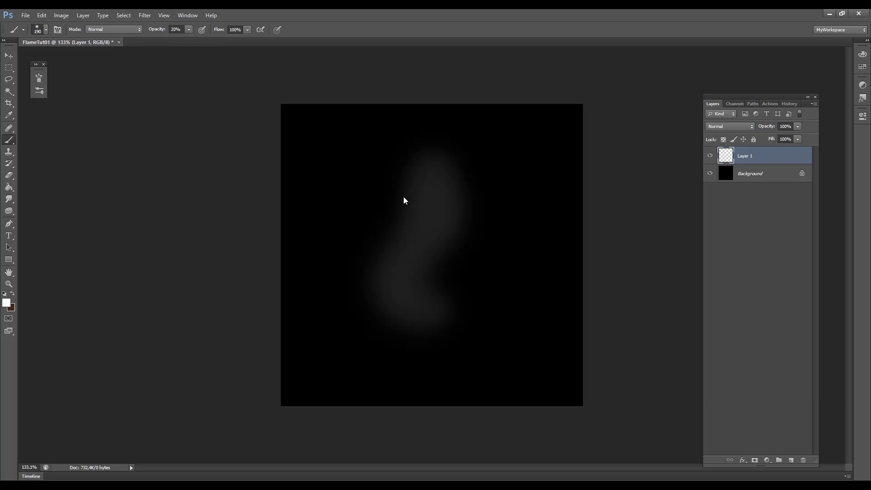
mouse_move(404, 200)
left_mouse_down()
mouse_move(410, 284)
mouse_move(354, 233)
left_mouse_up()
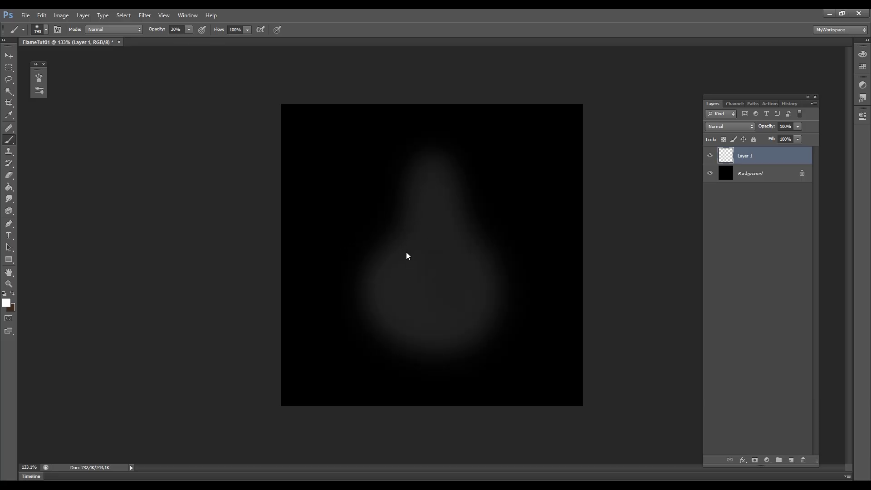
mouse_move(410, 276)
left_mouse_down()
mouse_move(379, 257)
mouse_move(402, 171)
left_mouse_up()
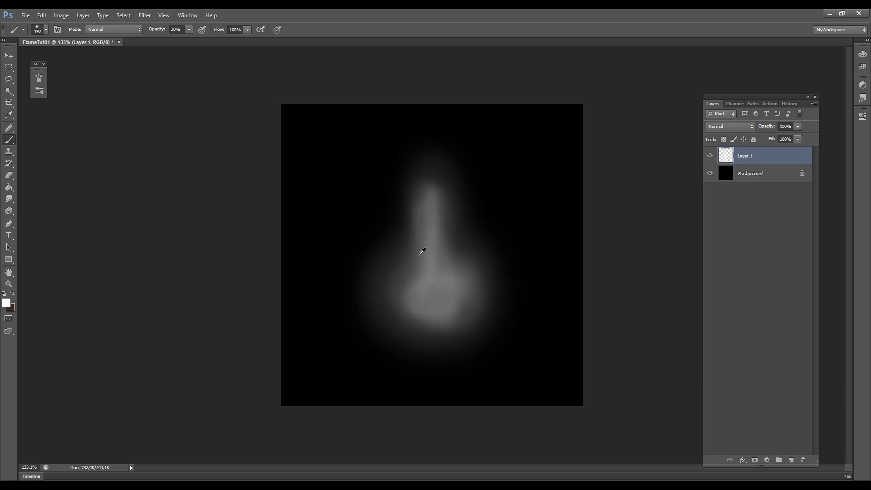
mouse_move(421, 251)
left_mouse_down()
mouse_move(392, 195)
mouse_move(397, 159)
left_mouse_up()
Step: Trim the outer edges of the flame's base with a soft eraser of about 275 px
key("e")
right_click_drag(345, 227, 374, 227, "alt")
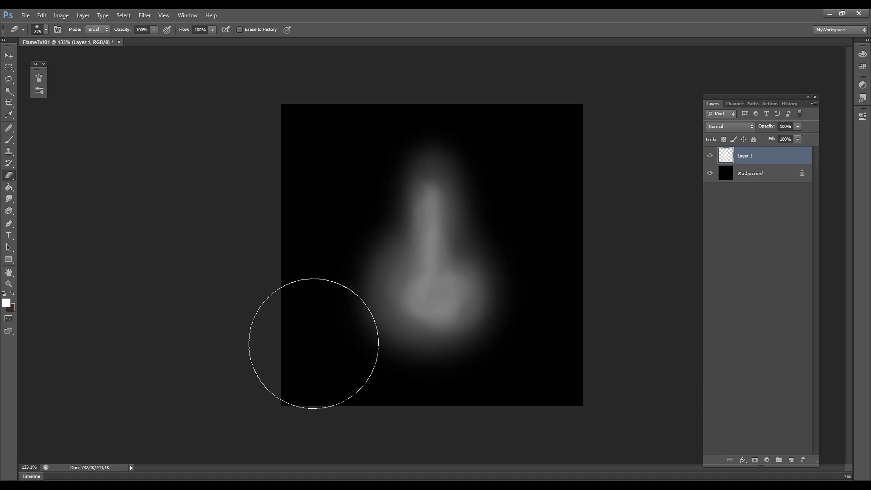
left_click_drag(549, 245, 465, 454)
Step: Brighten the flame's base, core and tip with further soft white brush strokes, varying the brush size
key("b")
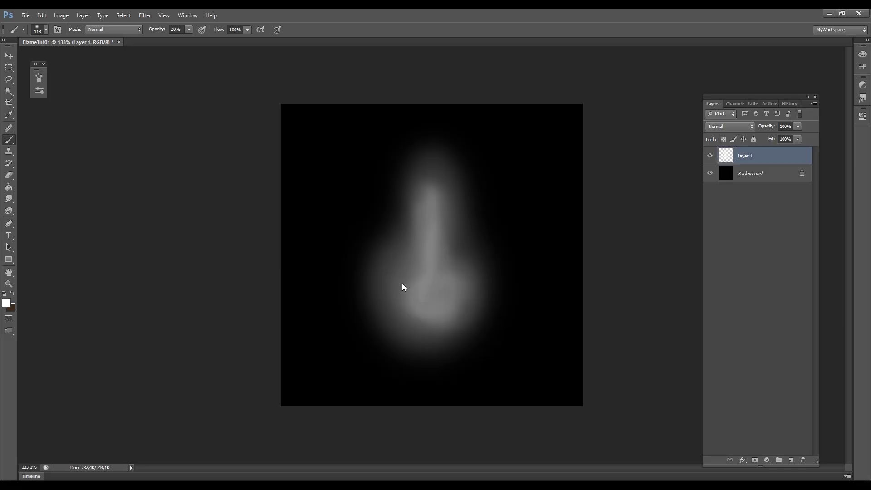
mouse_move(403, 285)
left_mouse_down()
mouse_move(426, 270)
mouse_move(421, 154)
left_mouse_up()
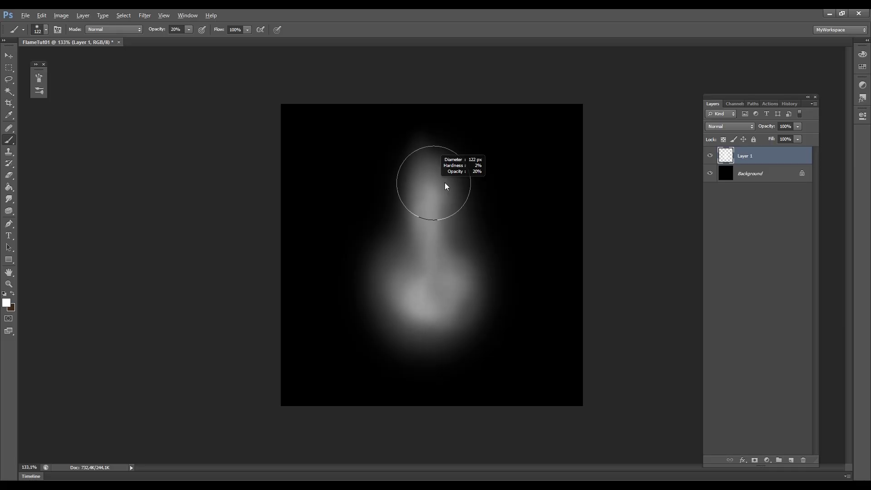
right_click_drag(446, 186, 464, 186, "alt")
left_click_drag(391, 152, 407, 155)
mouse_move(377, 245)
left_mouse_down()
mouse_move(422, 256)
mouse_move(409, 269)
left_mouse_up()
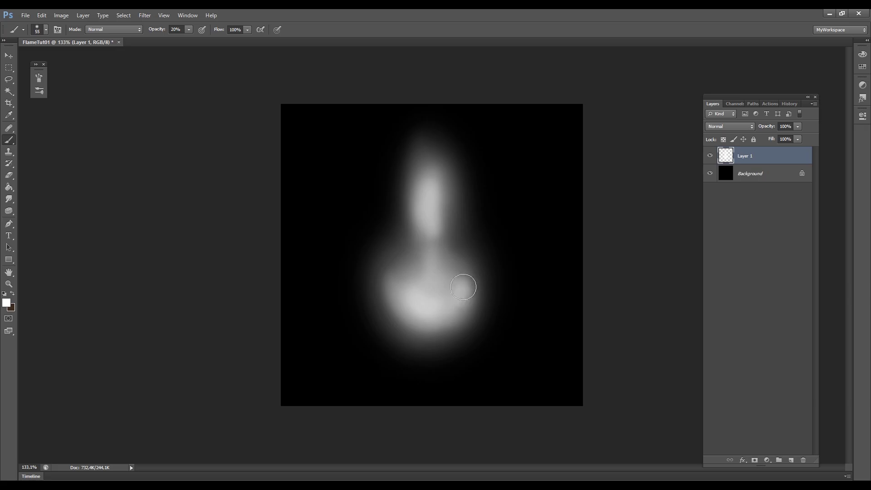
right_click_drag(479, 230, 501, 230, "alt")
left_click_drag(429, 309, 422, 168)
right_click_drag(507, 208, 528, 207, "alt")
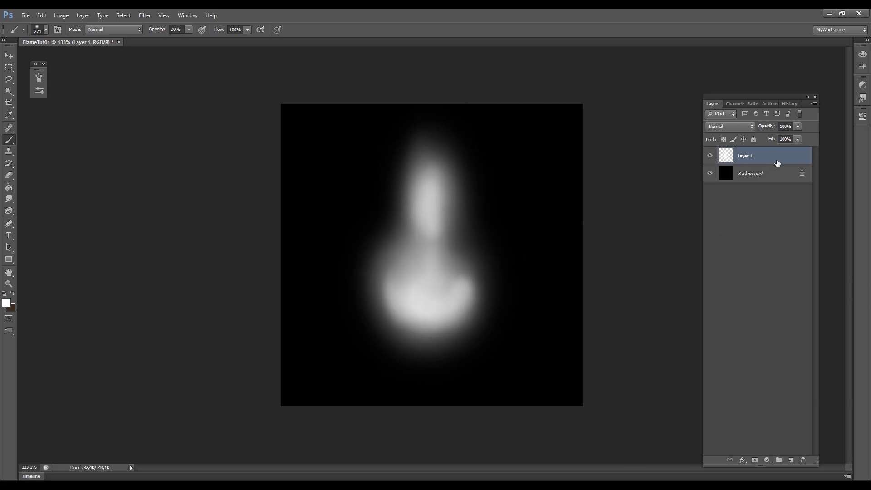
Step: Add an Outer Glow to Layer 1 with about 32% opacity and a size of 117 px
double_click(778, 163)
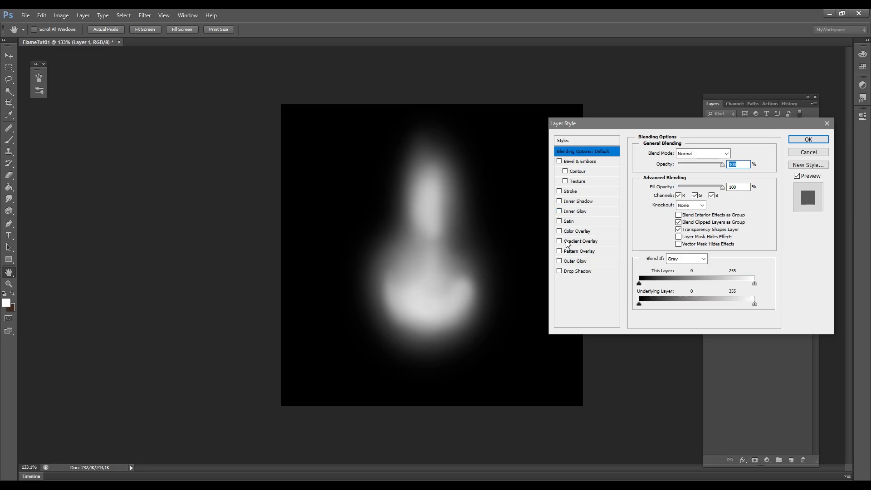
left_click(571, 261)
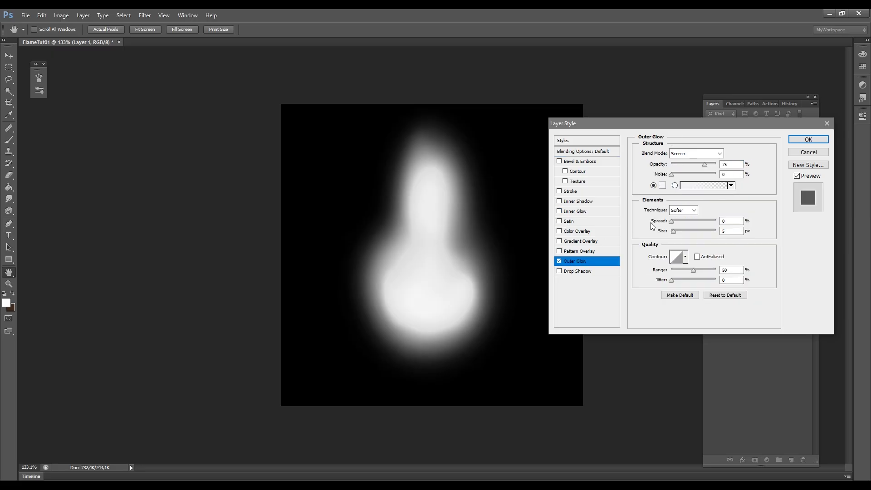
left_click_drag(704, 164, 687, 166)
left_click_drag(675, 232, 695, 232)
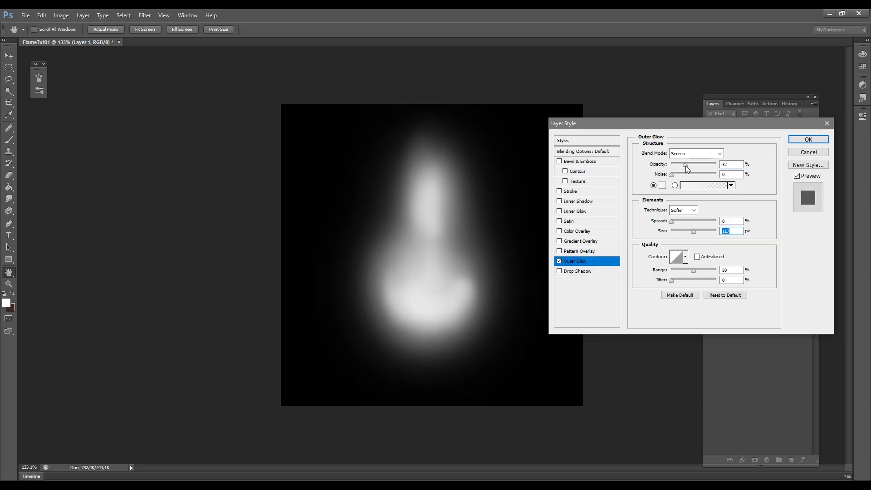
left_click_drag(686, 164, 686, 164)
key("Return")
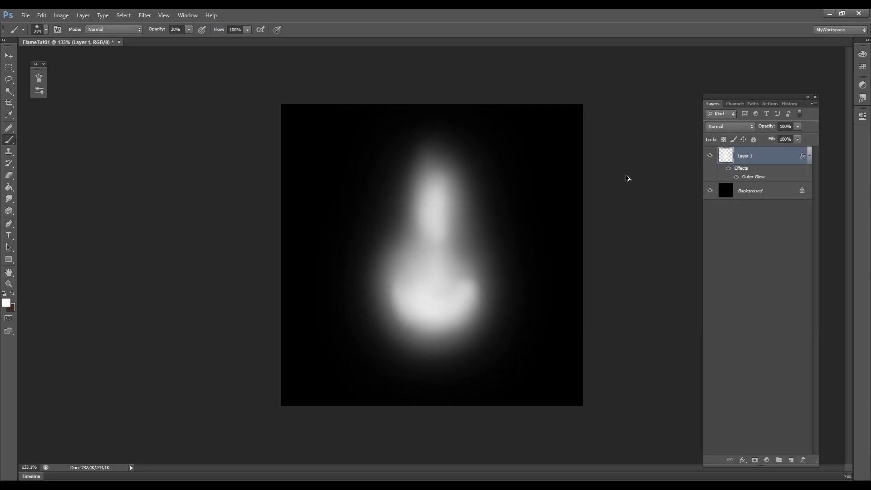
Step: Save a copy of the flame image in PNG format to the Textures folder
key("ctrl+alt+s")
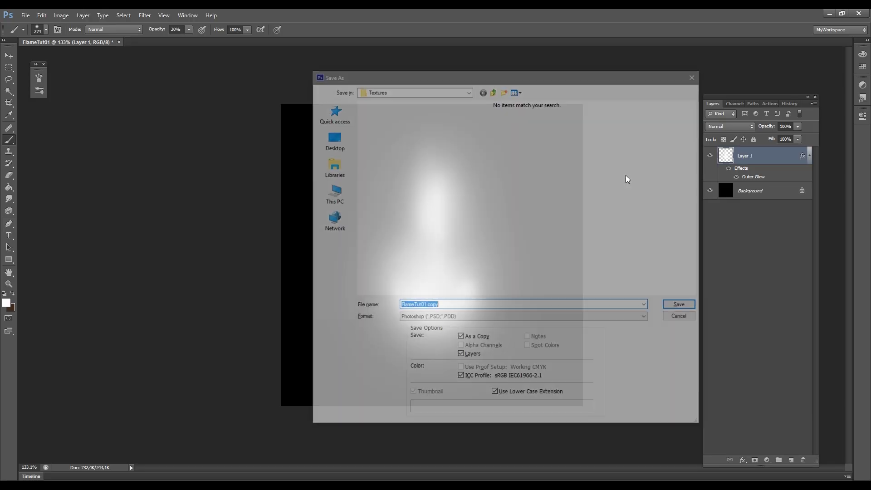
left_click(434, 318)
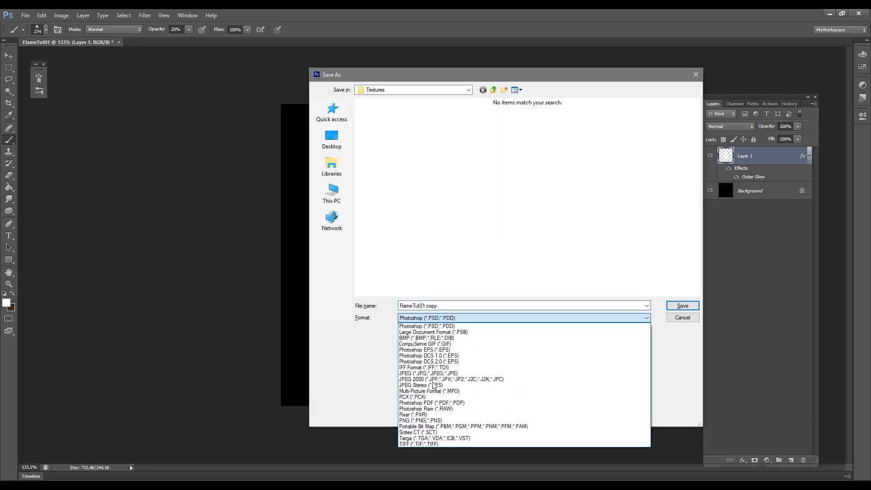
left_click(419, 422)
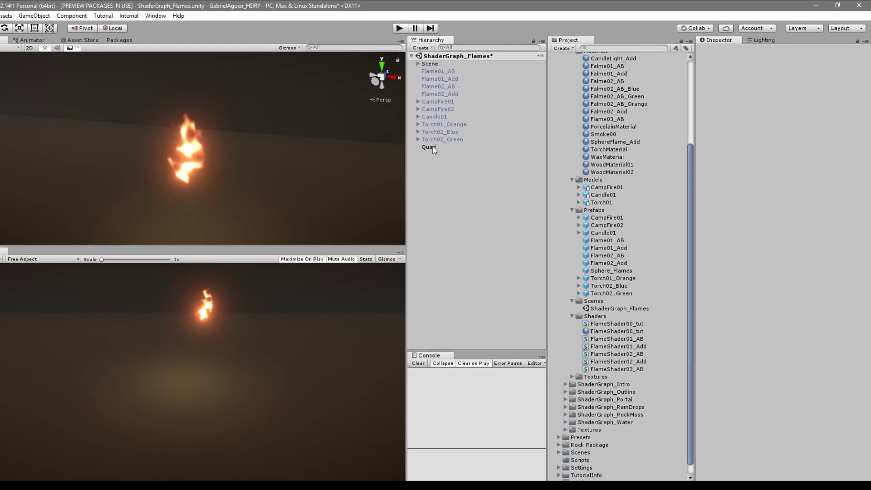
Step: In Unity, set the Quad's flame material MainTexture to FlameTut01
left_click(394, 142)
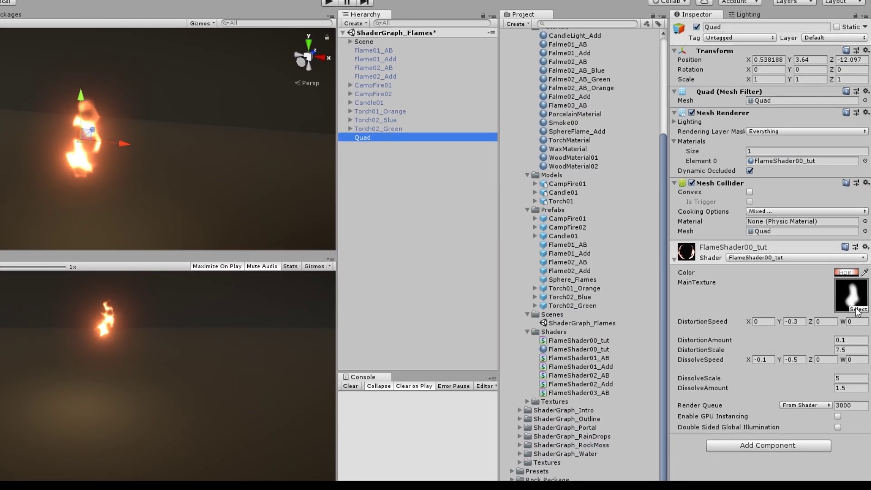
left_click(858, 310)
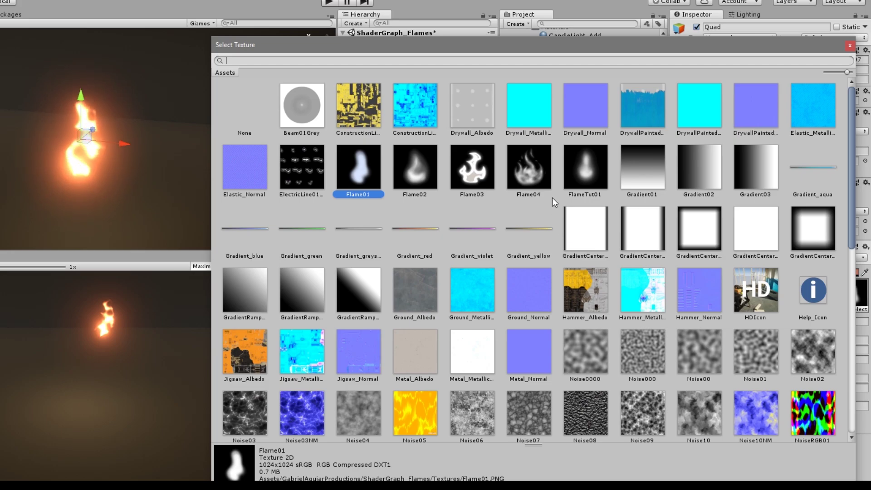
left_click(582, 167)
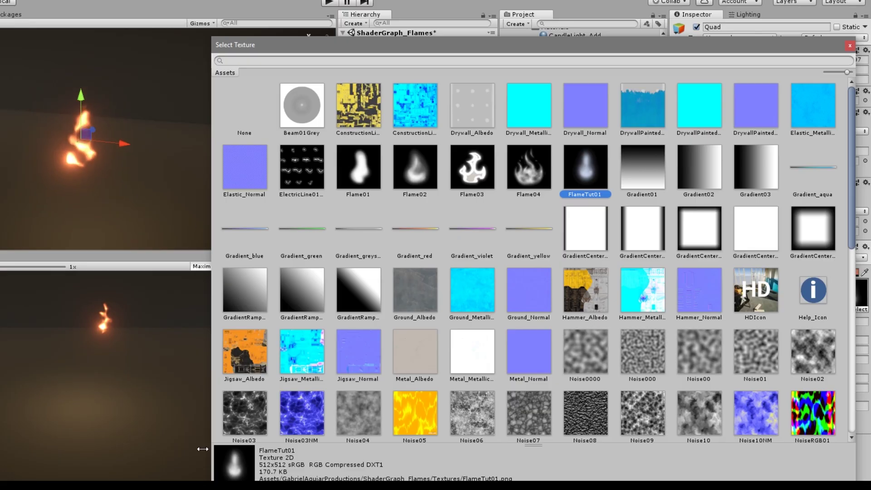
Step: Back in Photoshop, widen the glow around the flame's base with a 204 px brush and save the image again as PNG
left_click(199, 485)
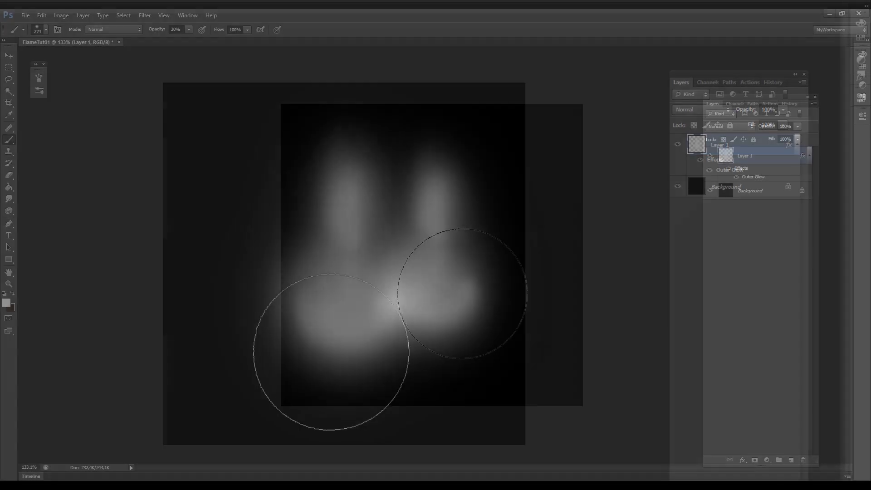
right_click_drag(457, 292, 415, 291, "alt")
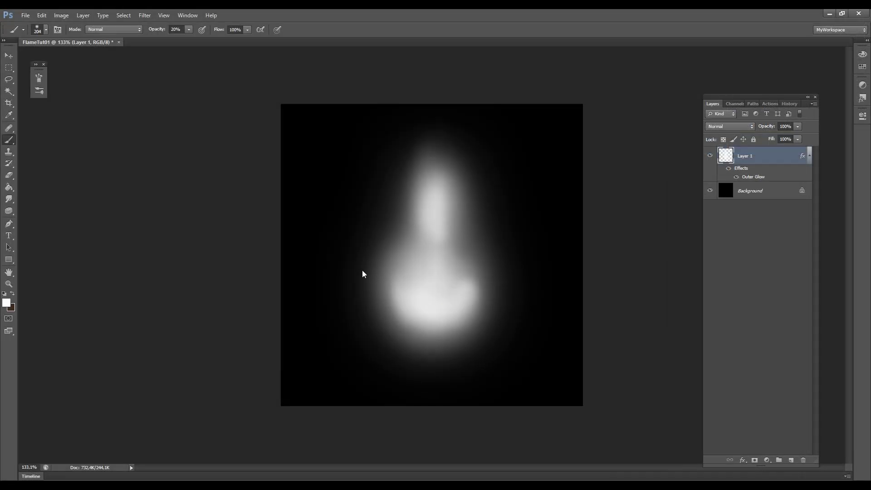
mouse_move(362, 270)
left_mouse_down()
mouse_move(339, 227)
mouse_move(422, 268)
mouse_move(449, 214)
left_mouse_up()
key("ctrl+s")
key("Return")
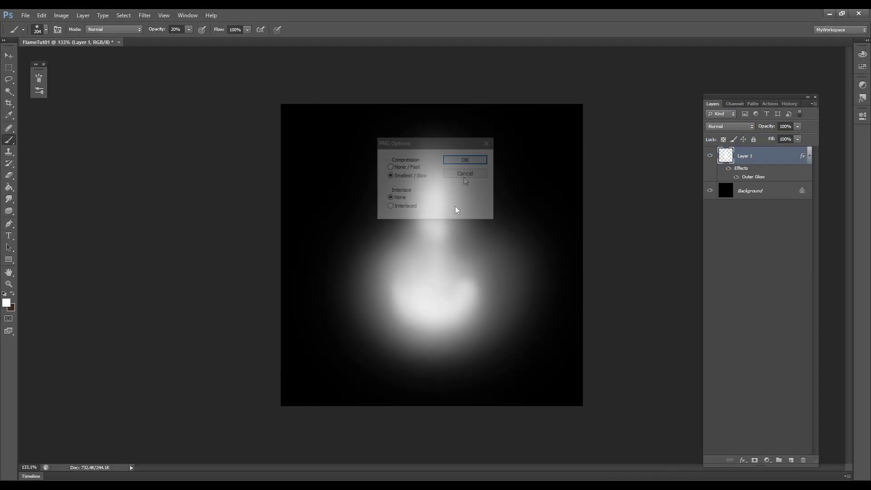
key("Return")
Step: Return to Unity, lower the flame material's DissolveAmount to 0.06 and open its Color setting
left_click(834, 15)
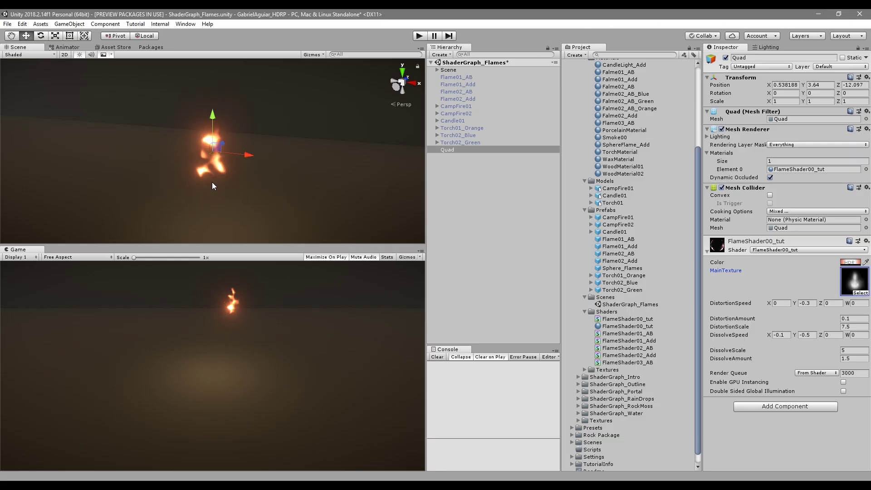
left_click(839, 358)
left_click_drag(838, 359, 825, 359)
left_click(849, 262)
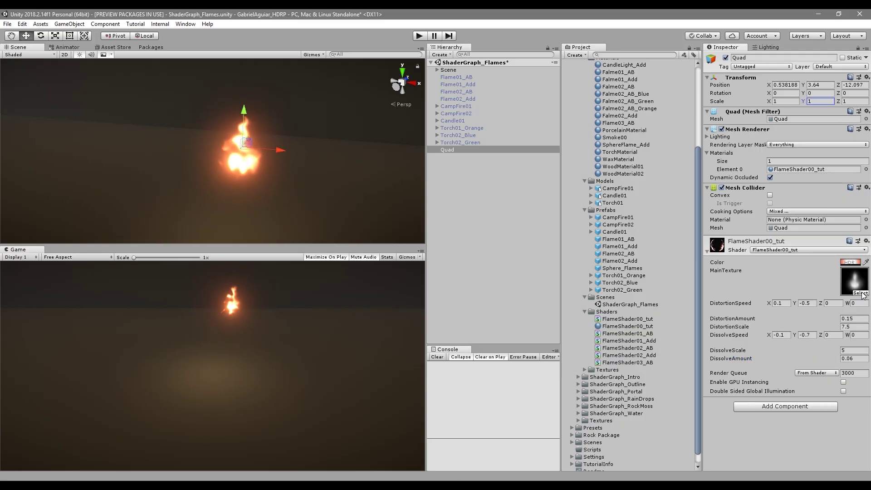
Step: Replace the flame material's MainTexture with Flame04
left_click(861, 293)
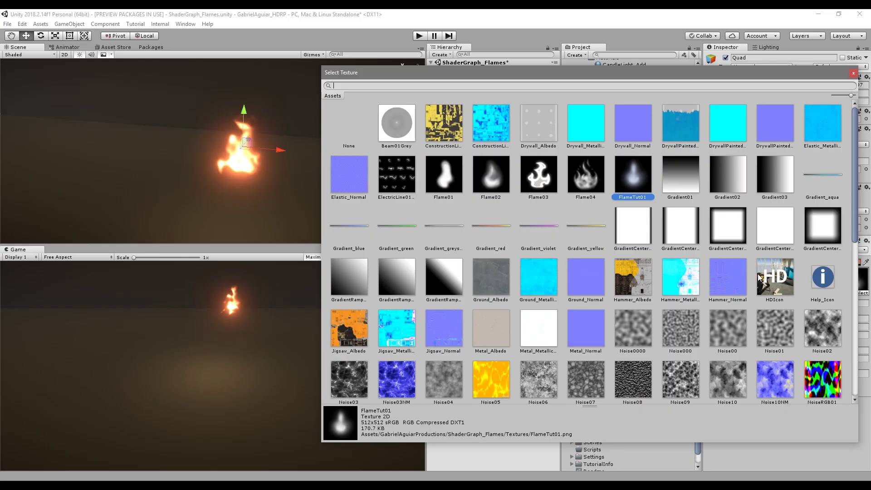
left_click(585, 175)
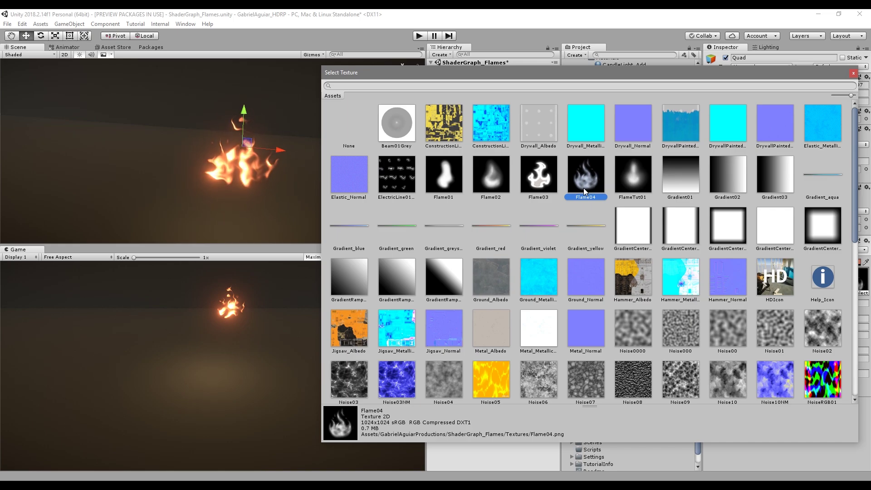
double_click(583, 188)
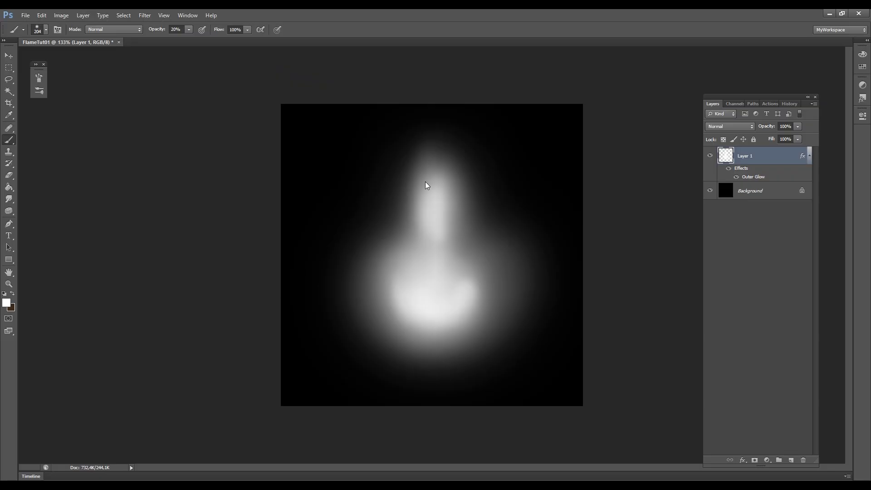
Step: In Photoshop, hide Layer 1 and add a new empty layer above it
left_click(707, 156)
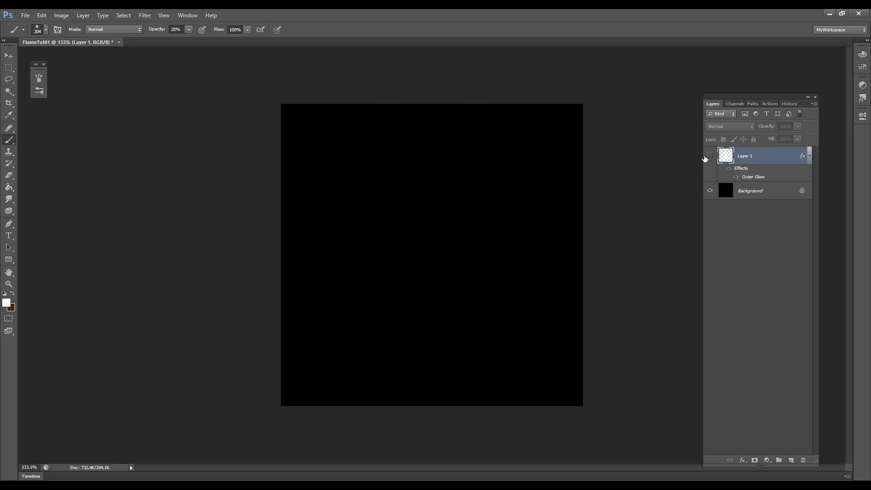
key("ctrl+shift+n")
key("Return")
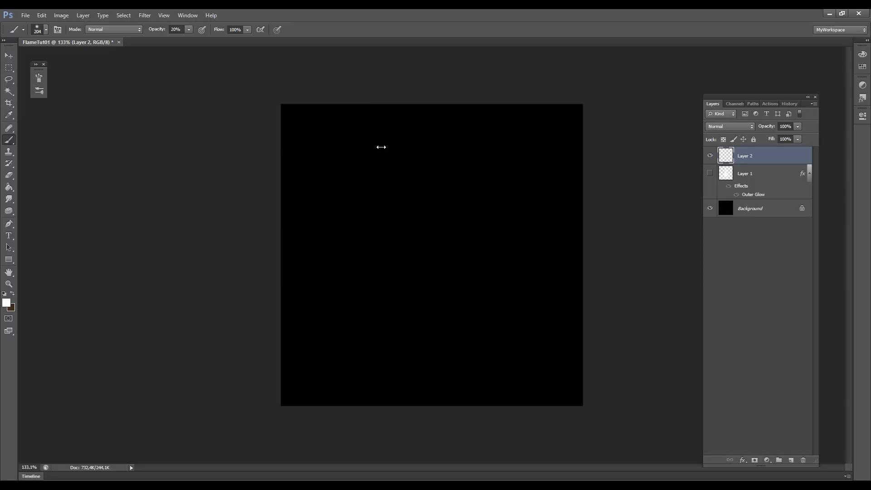
Step: Block in a faint three-tongued flame with a wide base on Layer 2, using a 137 px soft brush at 20% opacity
mouse_move(364, 240)
right_mouse_down("alt")
mouse_move(410, 284)
mouse_move(388, 296)
right_mouse_up("alt")
left_click_drag(338, 254, 327, 195)
mouse_move(370, 296)
left_mouse_down()
mouse_move(412, 222)
mouse_move(389, 133)
left_mouse_up()
mouse_move(456, 205)
left_mouse_down()
mouse_move(461, 216)
mouse_move(477, 197)
mouse_move(437, 305)
mouse_move(450, 291)
mouse_move(354, 294)
left_mouse_up()
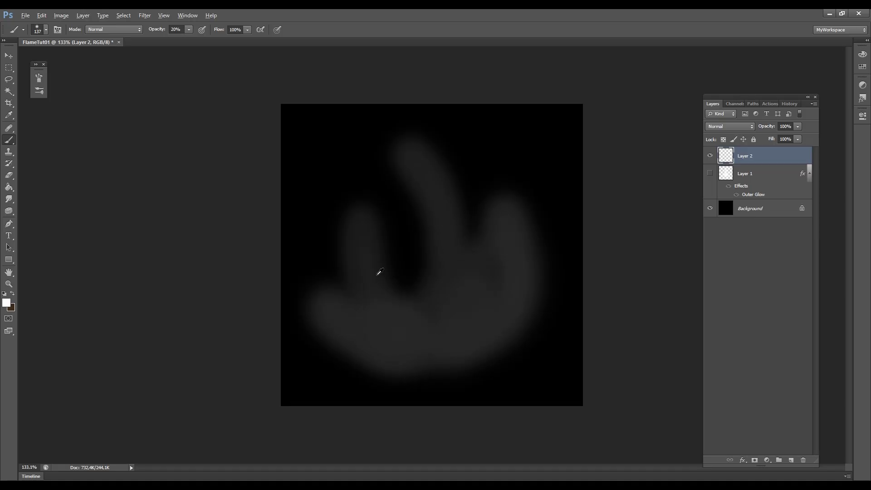
Step: Brighten the flame's base and its three tongues with overlapping strokes of a 107 px brush at 20% opacity
right_click_drag(416, 270, 426, 266, "alt")
left_click_drag(386, 293, 426, 304)
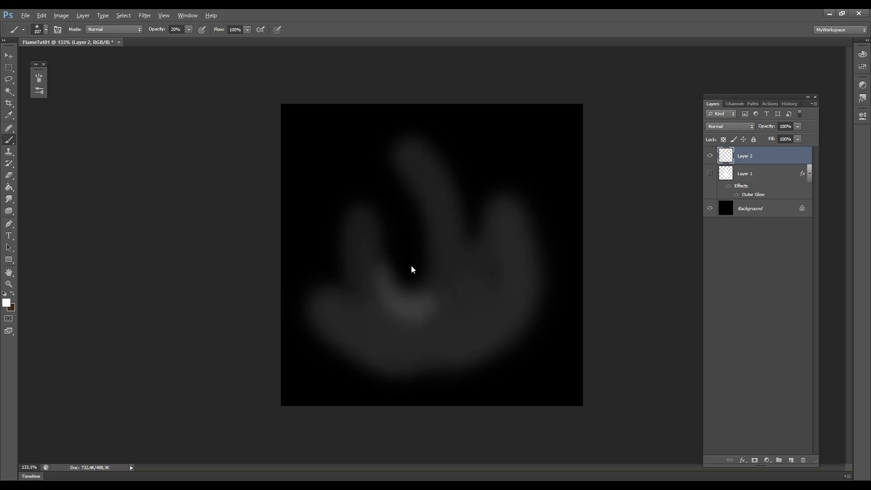
mouse_move(405, 159)
left_mouse_down()
mouse_move(480, 194)
mouse_move(439, 274)
mouse_move(348, 262)
left_mouse_up()
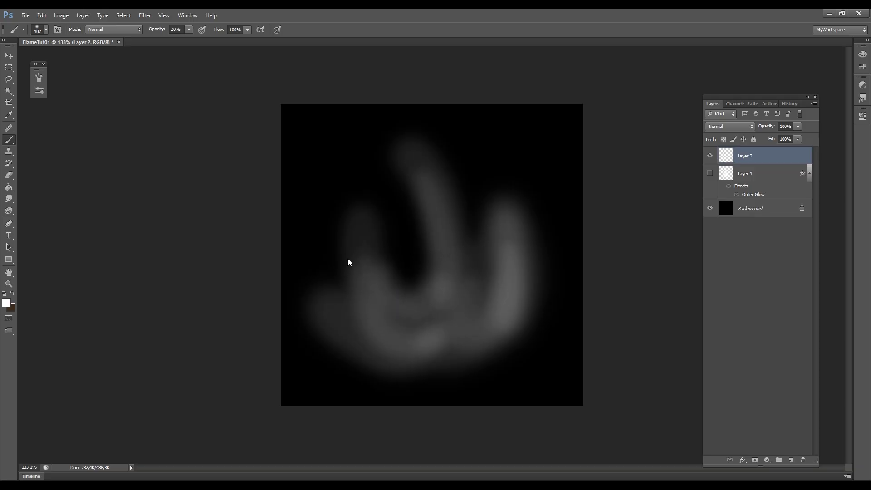
mouse_move(346, 307)
left_mouse_down()
mouse_move(461, 283)
mouse_move(393, 138)
mouse_move(393, 250)
left_mouse_up()
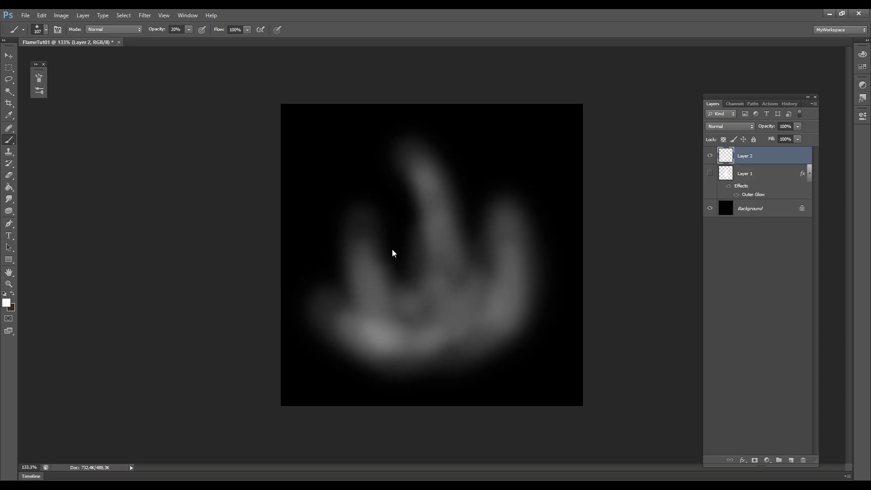
mouse_move(468, 245)
left_mouse_down()
mouse_move(492, 285)
mouse_move(395, 156)
mouse_move(421, 167)
left_mouse_up()
Step: Erase around the flame with a 103 px eraser to taper its tongues and lower corner into pointed tips
key("e")
right_click_drag(400, 165, 373, 173, "alt")
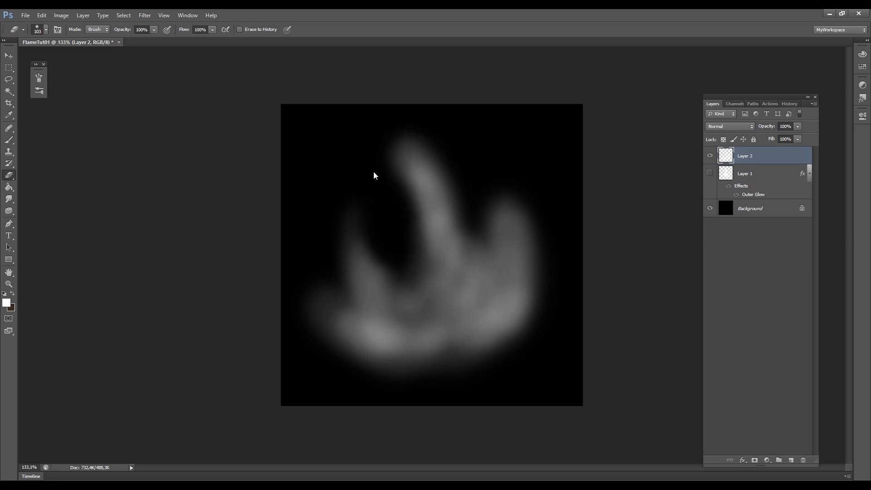
left_click_drag(374, 172, 395, 143)
left_click_drag(517, 173, 483, 214)
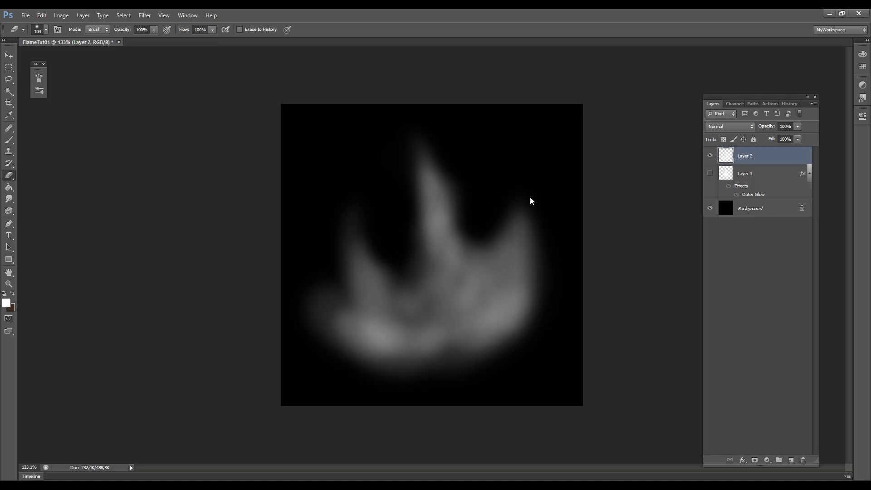
left_click_drag(333, 284, 290, 188)
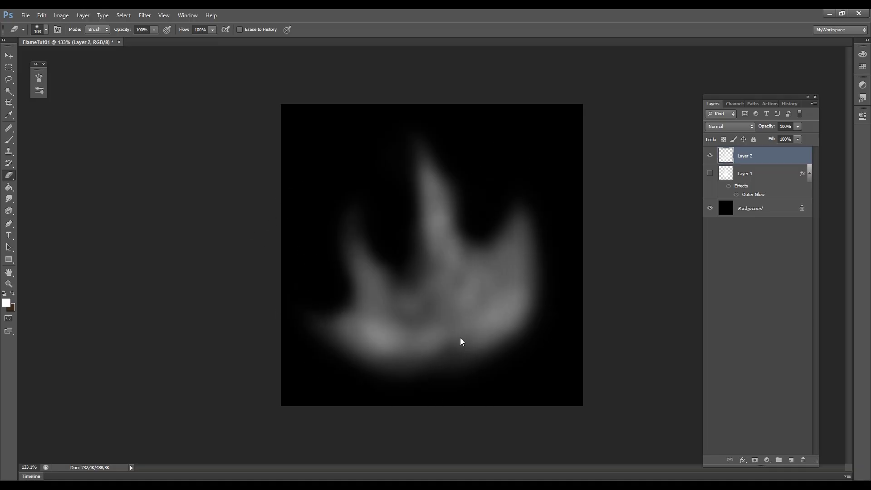
Step: Paint thin highlights along the flame's edges with a 46 px brush, add faint 55 px wisps around it, and soften the wisps with the eraser
right_click_drag(349, 321, 336, 321, "alt")
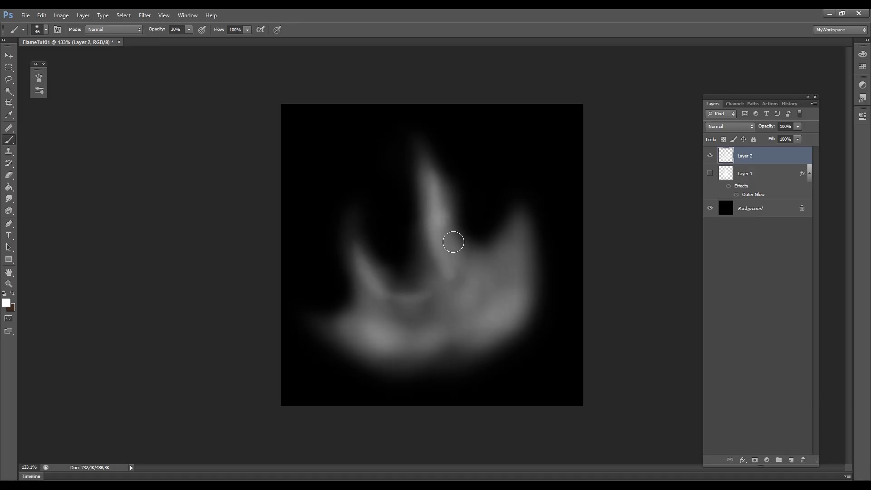
left_click_drag(512, 284, 507, 327)
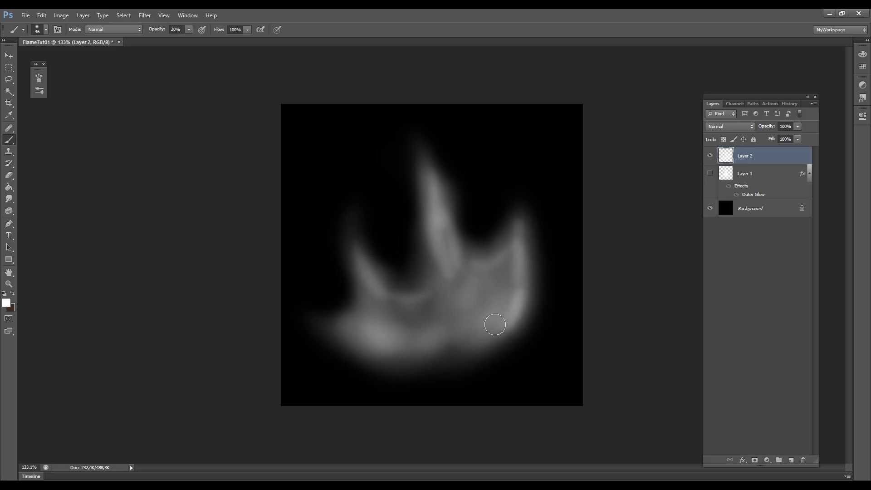
key("ctrl+z")
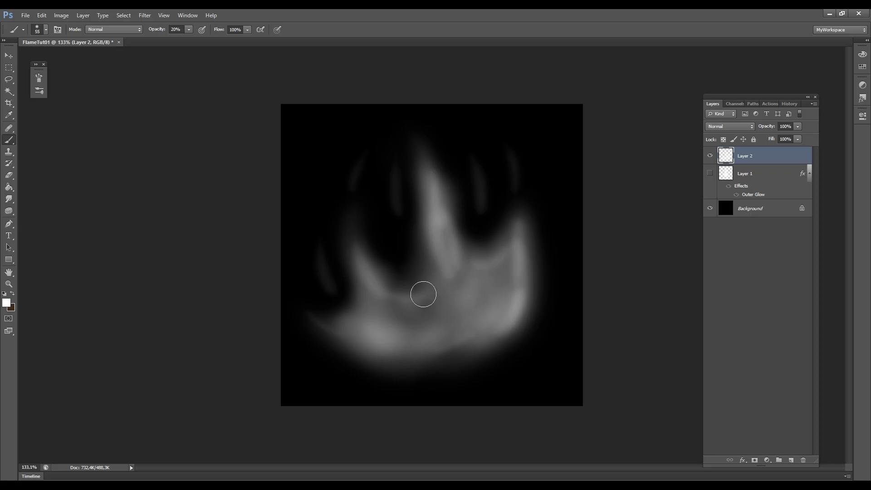
key("e")
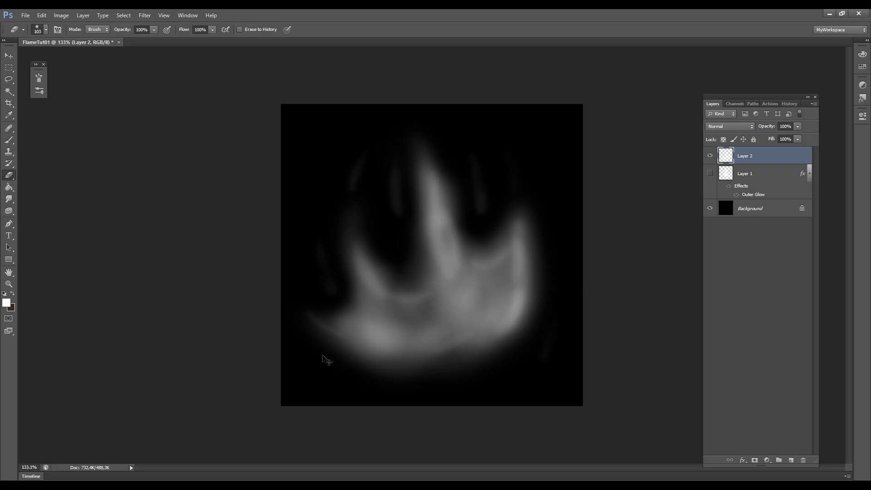
Step: Copy the layer style from Layer 1 and paste it onto Layer 2
right_click(760, 172)
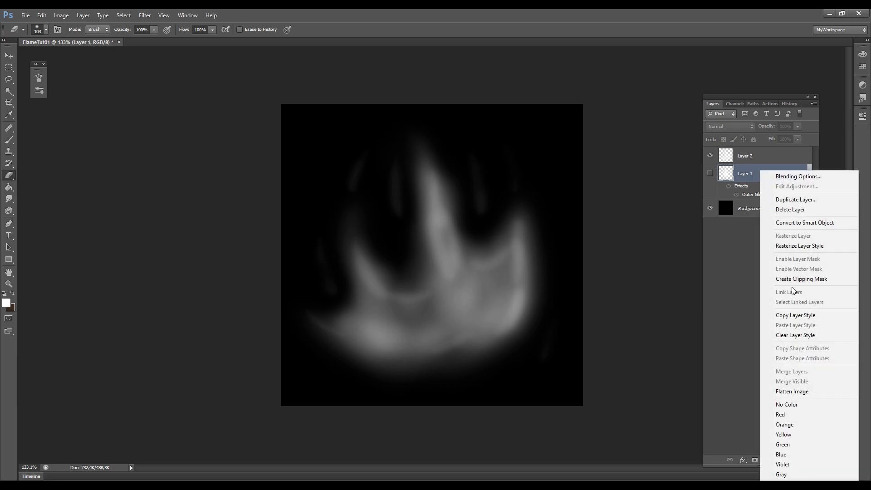
left_click(797, 316)
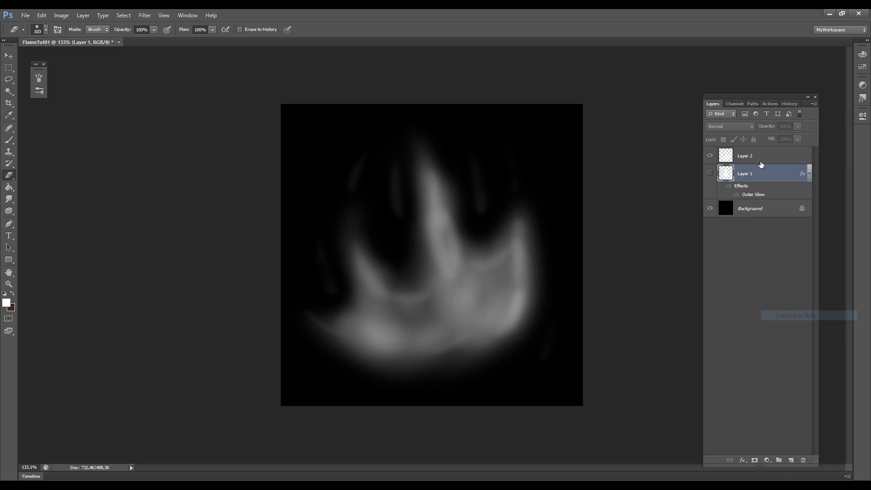
right_click(764, 161)
left_click(795, 314)
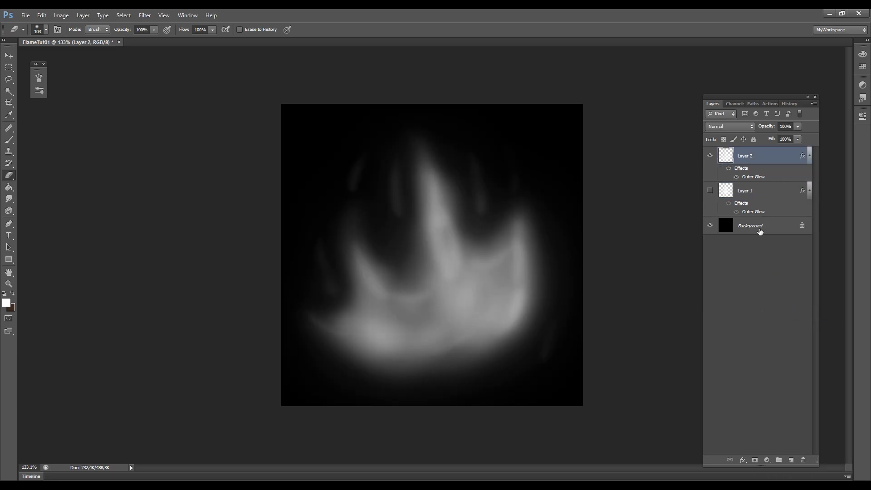
Step: Lower the opacity of Layer 2's Outer Glow effect
double_click(769, 178)
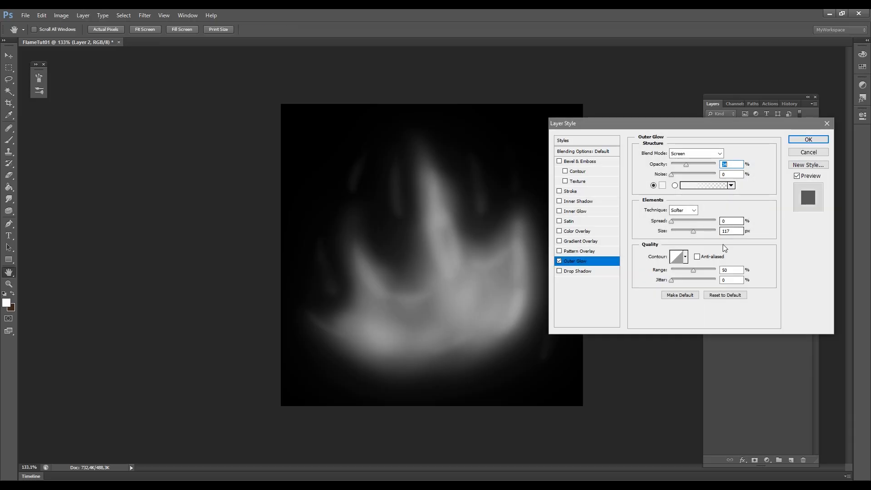
left_click_drag(705, 164, 676, 164)
left_click(813, 139)
key("e")
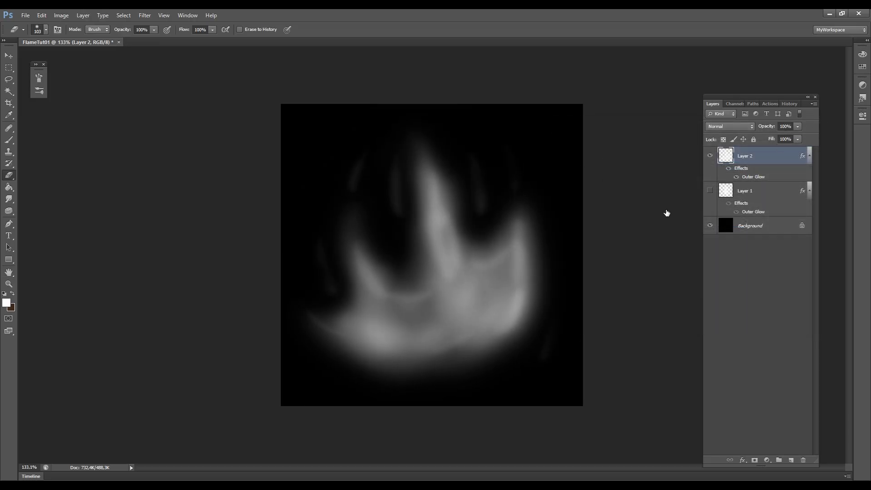
Step: Save the image as FlameTut02.png, switch to Unity and assign FlameTut02 as the flame material's MainTexture
key("ctrl+shift+s")
left_click(450, 318)
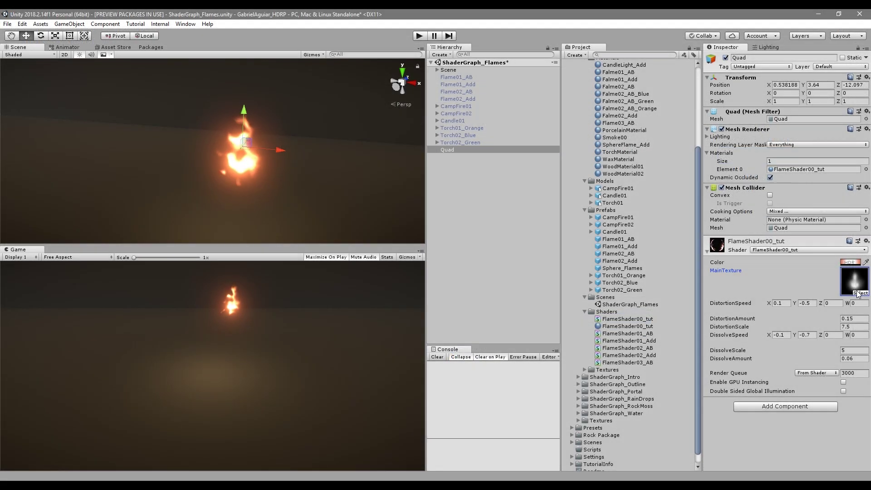
left_click(861, 293)
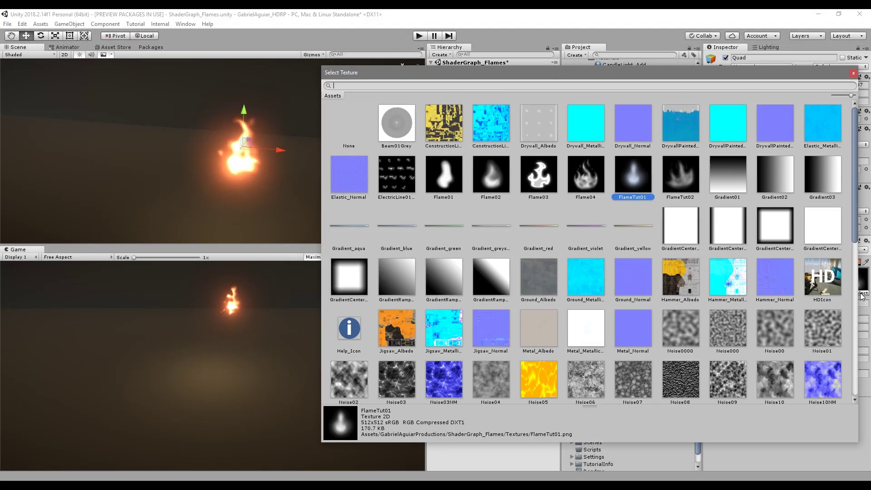
left_click(680, 183)
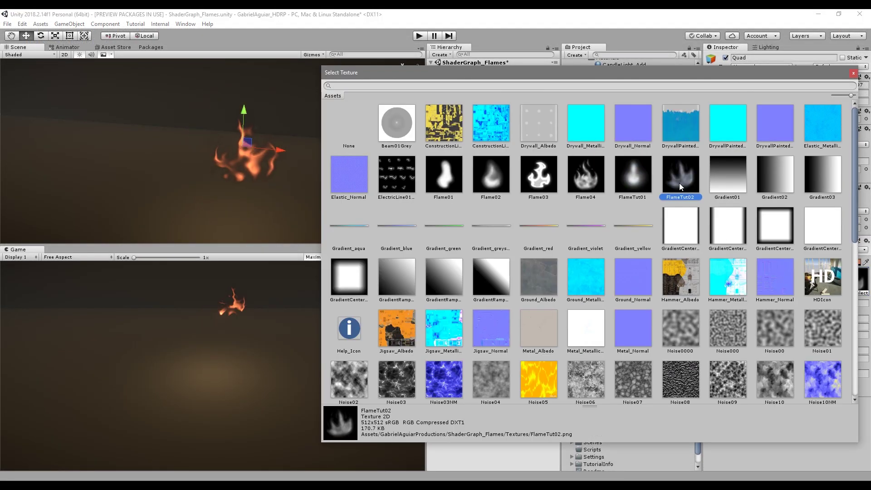
double_click(679, 183)
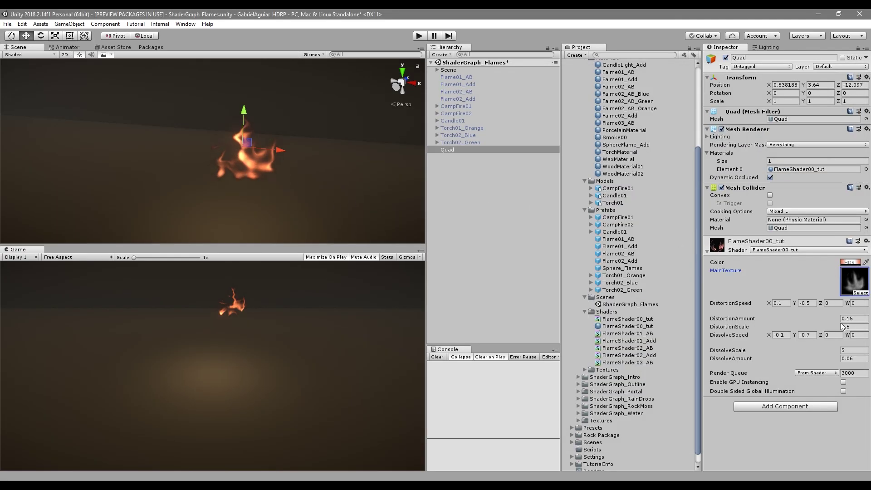
Step: Raise the intensity of the flame material's HDR Color to 4.4169
left_click(846, 263)
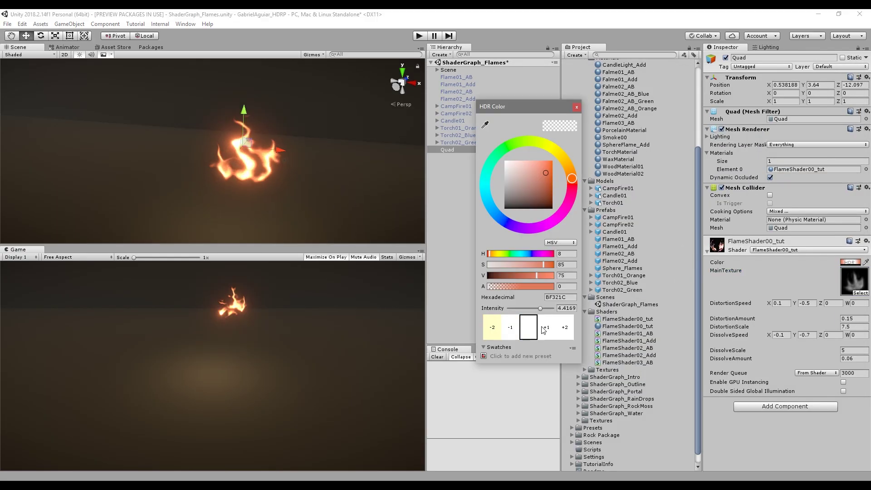
left_click(576, 107)
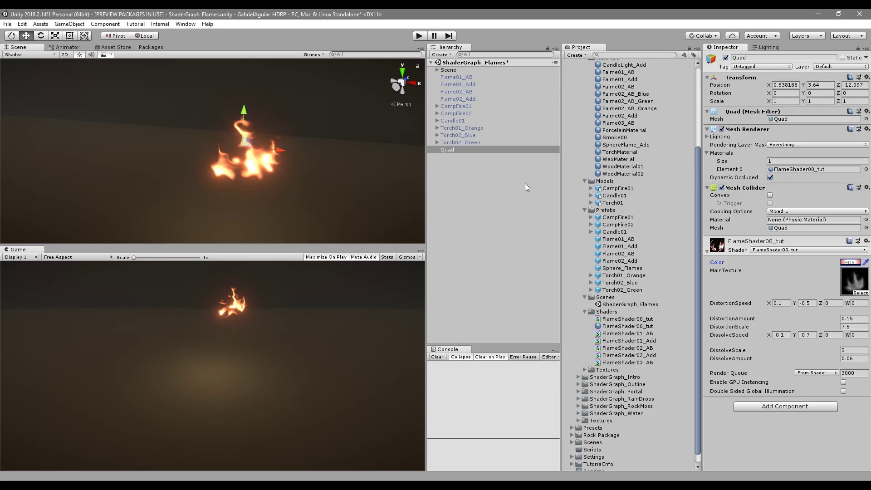